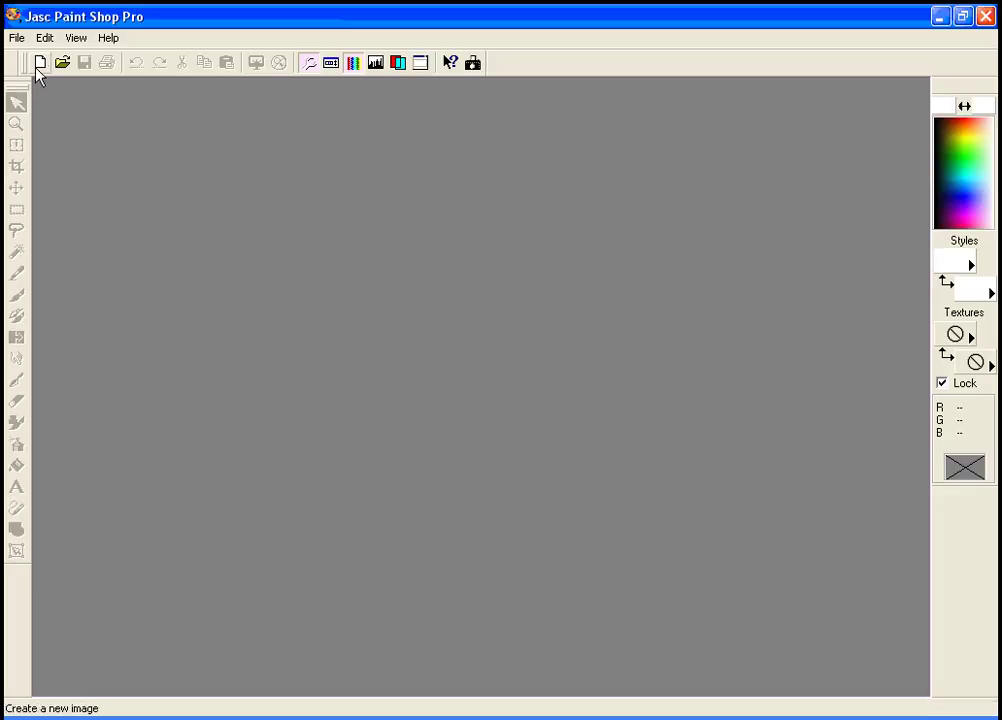
Browse the program's menus and the File menu without choosing a command.
{"action": "left_click", "coordinate": [16, 40]}
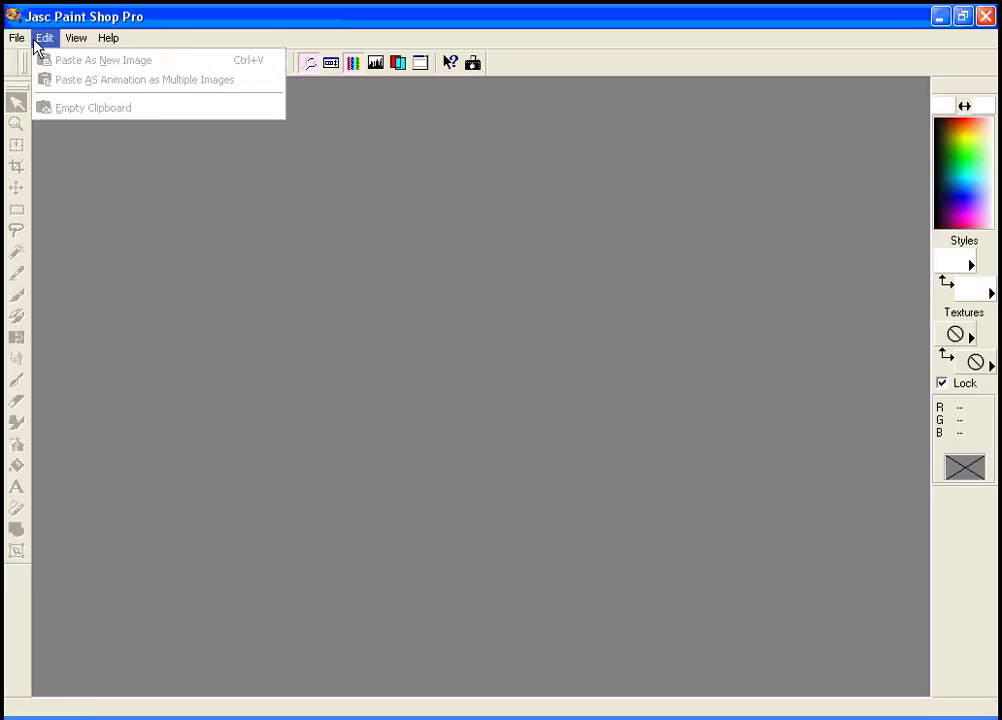
{"action": "mouse_move", "coordinate": [97, 42]}
{"action": "mouse_move", "coordinate": [21, 39]}
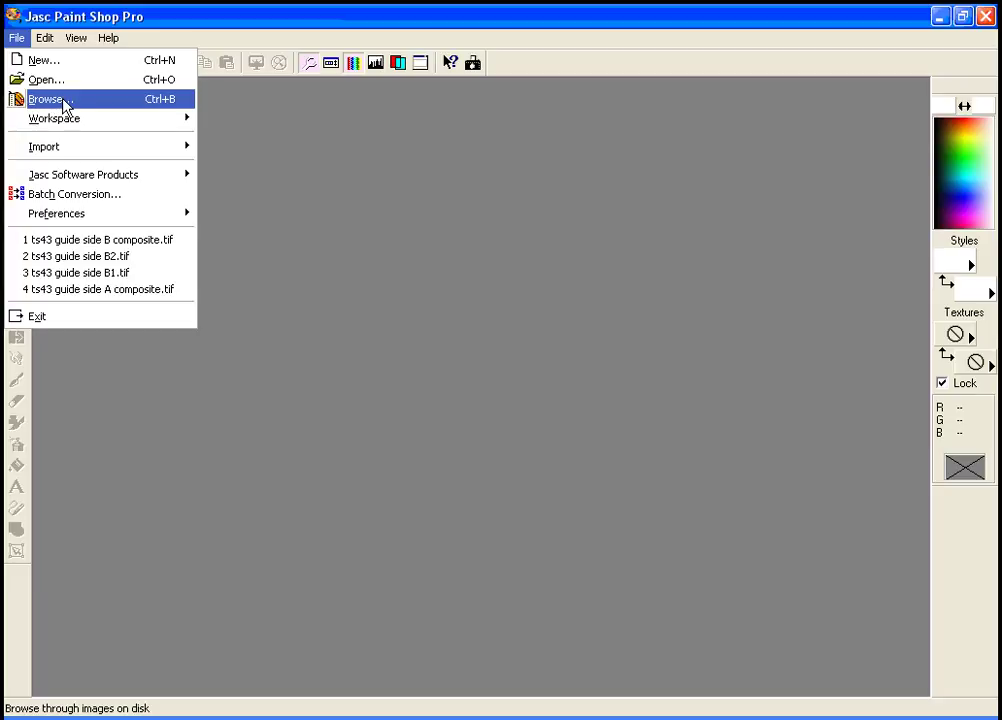
{"action": "mouse_move", "coordinate": [88, 121]}
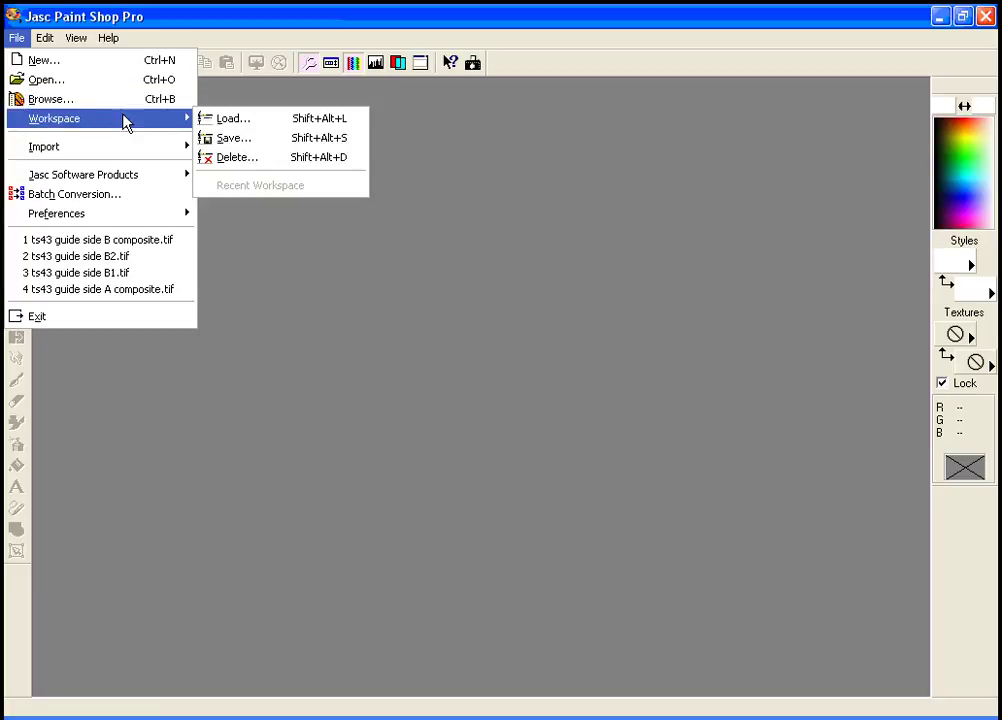
{"action": "mouse_move", "coordinate": [95, 150]}
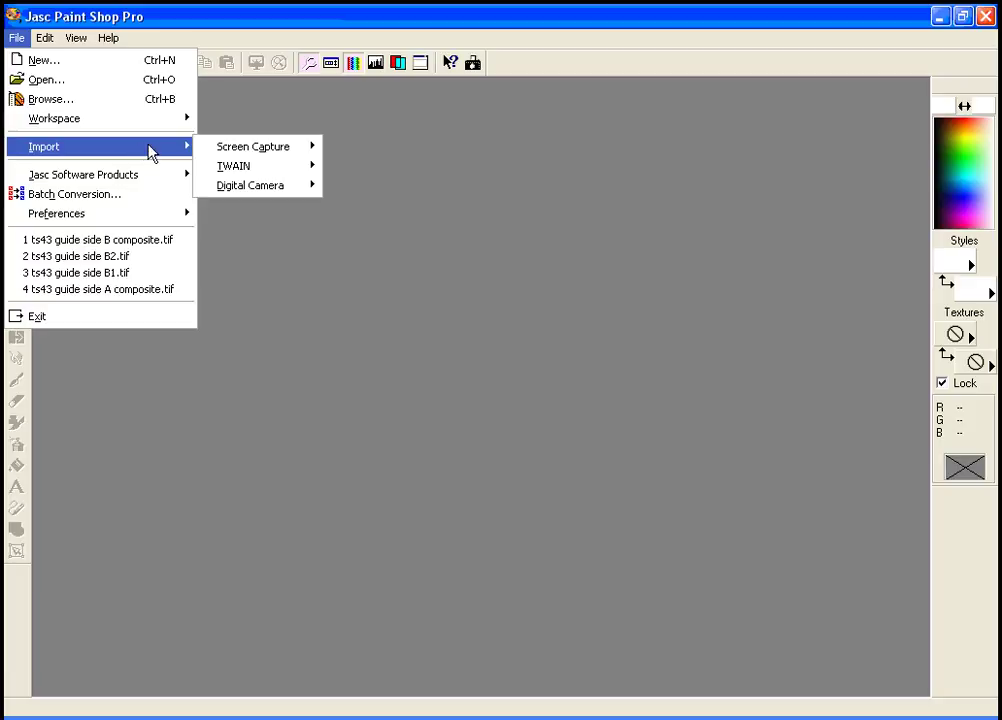
{"action": "mouse_move", "coordinate": [235, 157]}
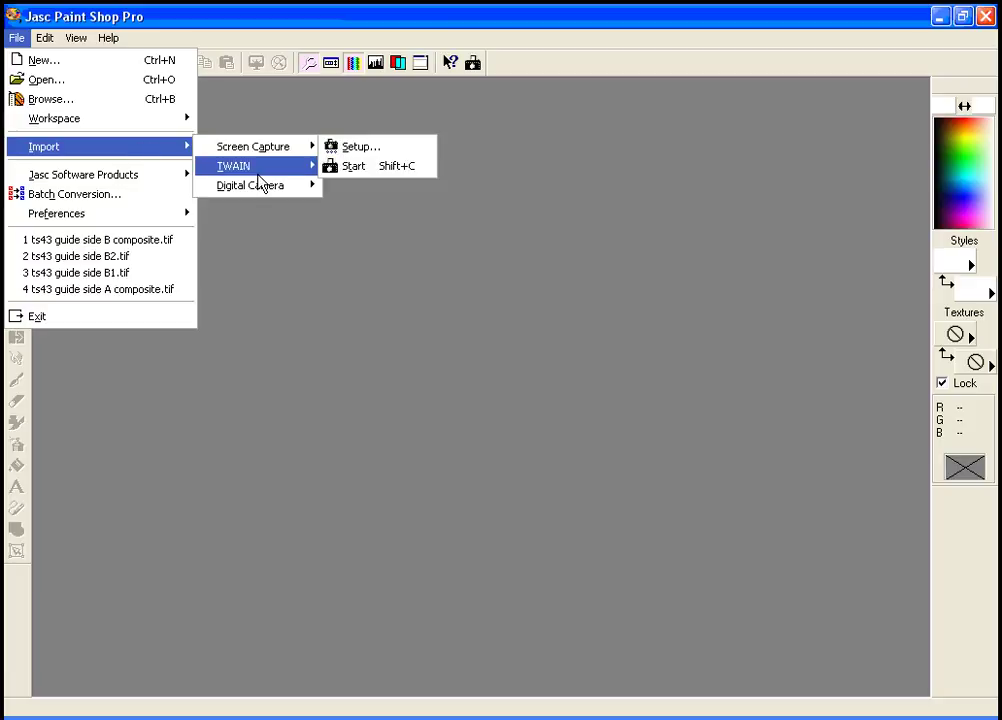
{"action": "mouse_move", "coordinate": [271, 192]}
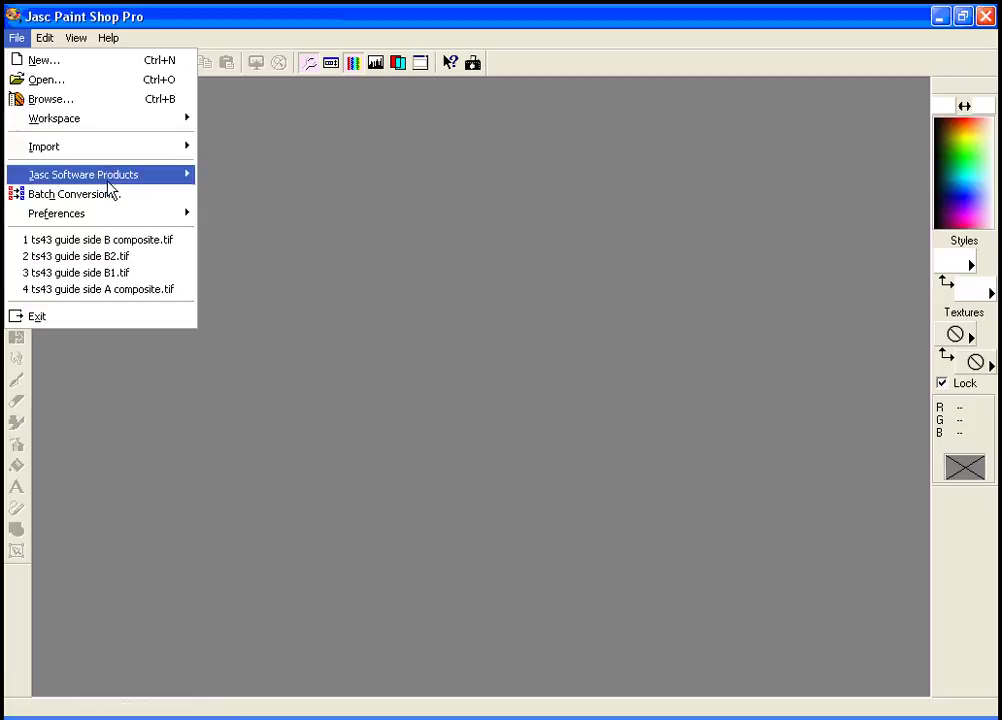
{"action": "mouse_move", "coordinate": [111, 220]}
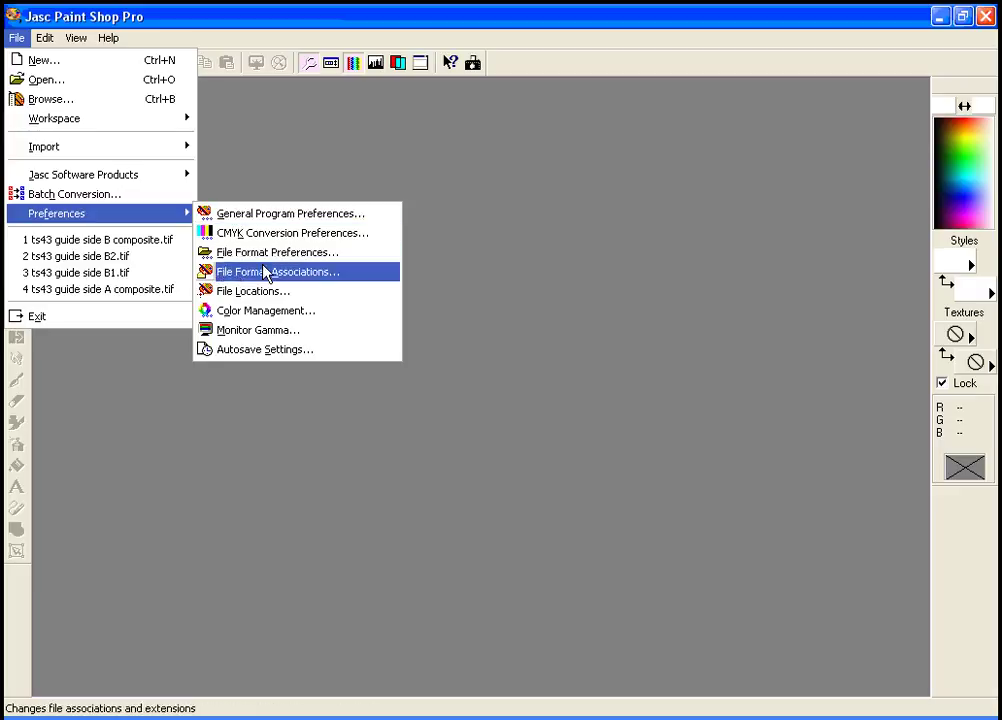
{"action": "left_click", "coordinate": [165, 20]}
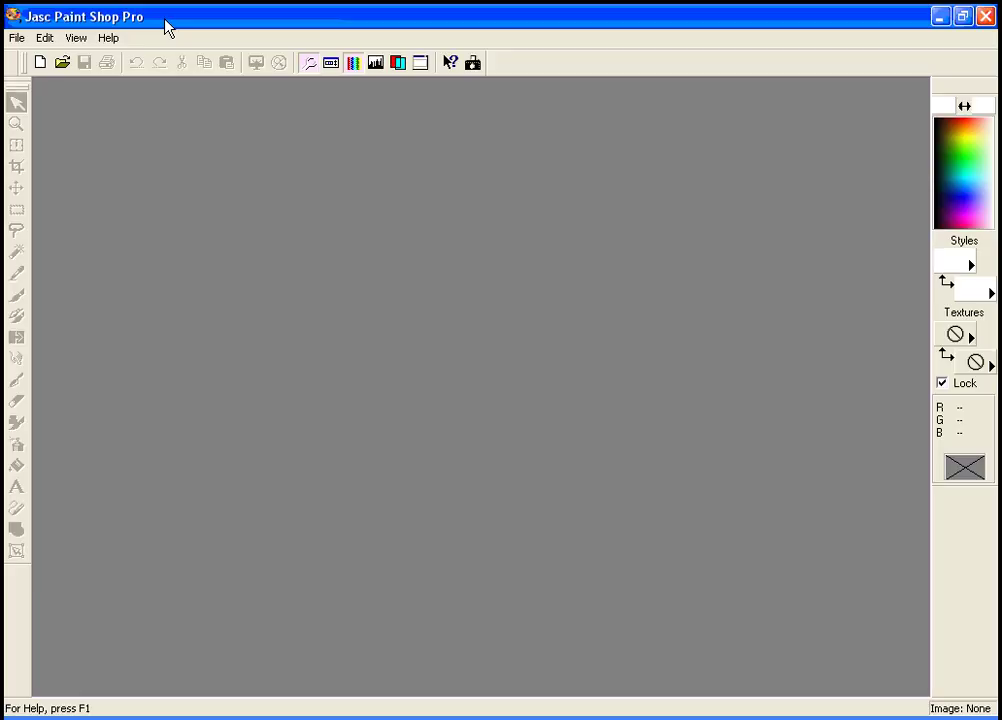
{"action": "left_click", "coordinate": [12, 45]}
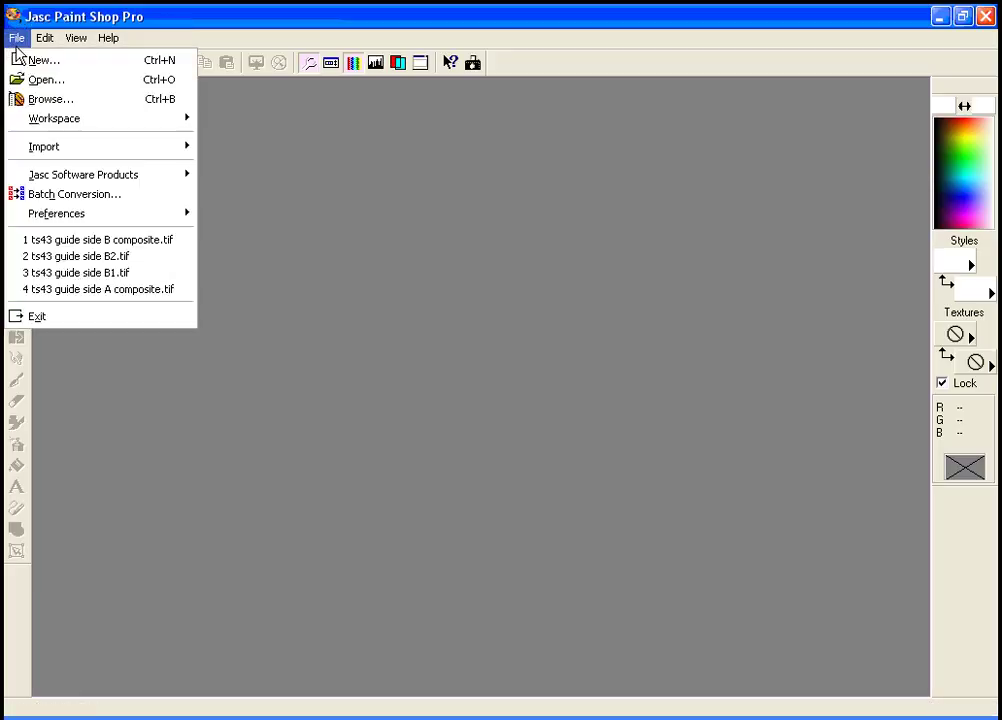
{"action": "left_click", "coordinate": [67, 27]}
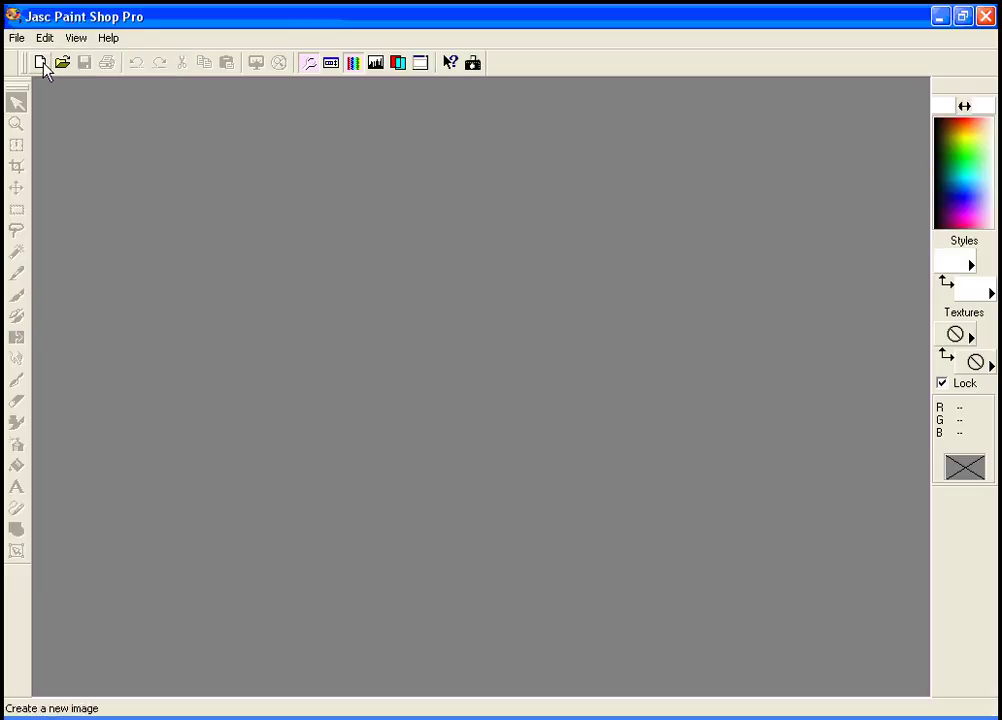
Start a new image sized 400 × 300 pixels, keeping White as the background colour.
{"action": "left_click", "coordinate": [41, 63]}
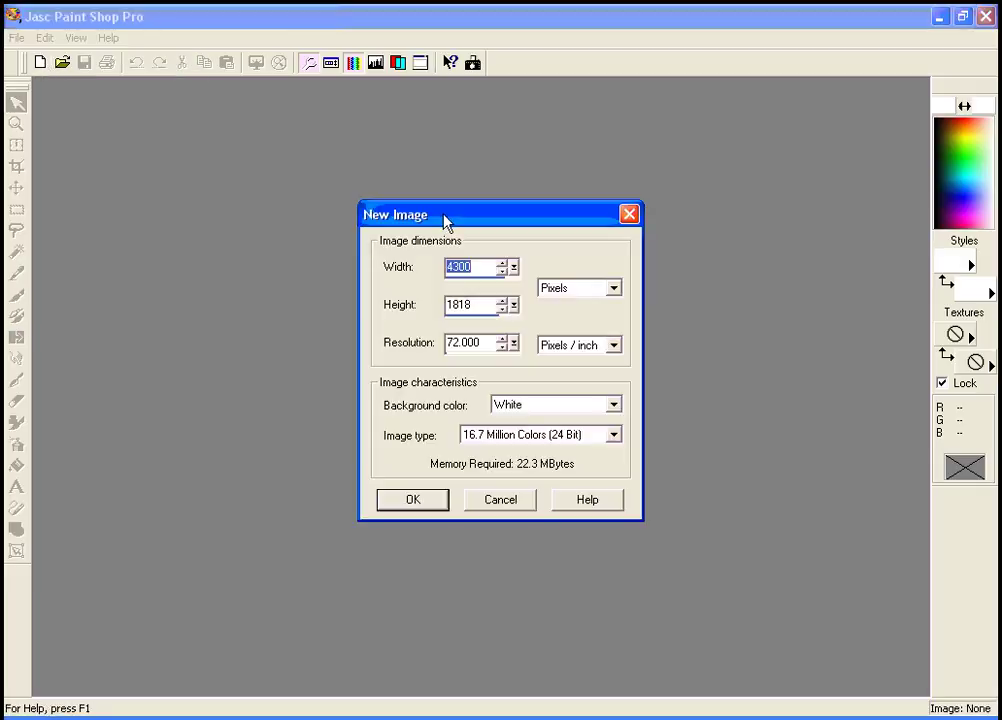
{"action": "left_click_drag", "start_coordinate": [445, 219], "coordinate": [348, 162]}
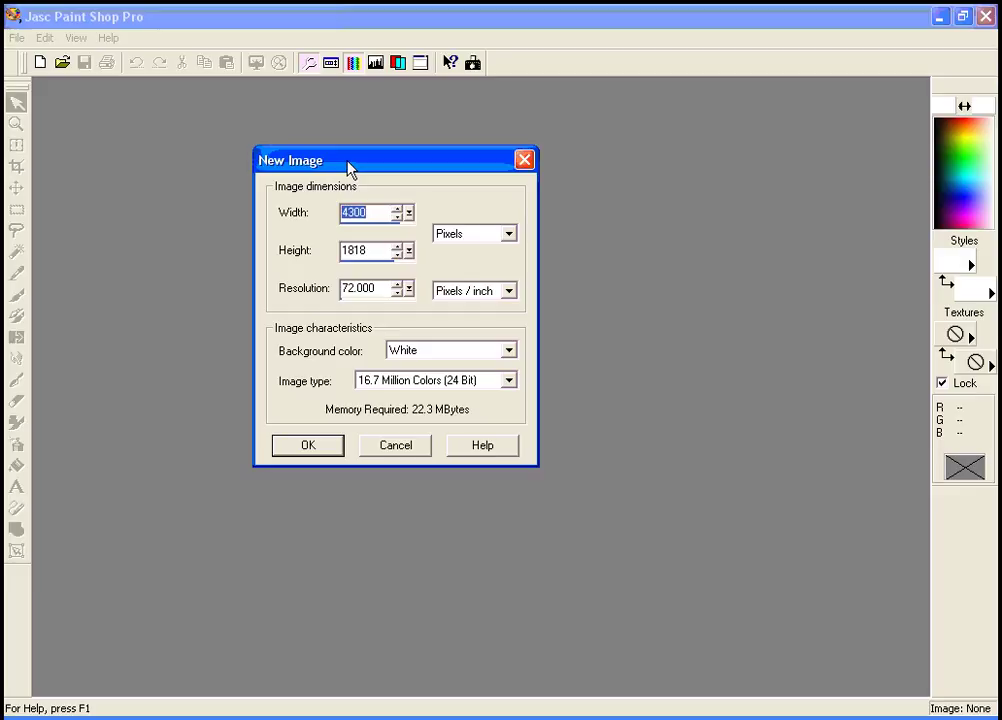
{"action": "type", "text": "400"}
{"action": "left_click_drag", "start_coordinate": [371, 249], "coordinate": [337, 250]}
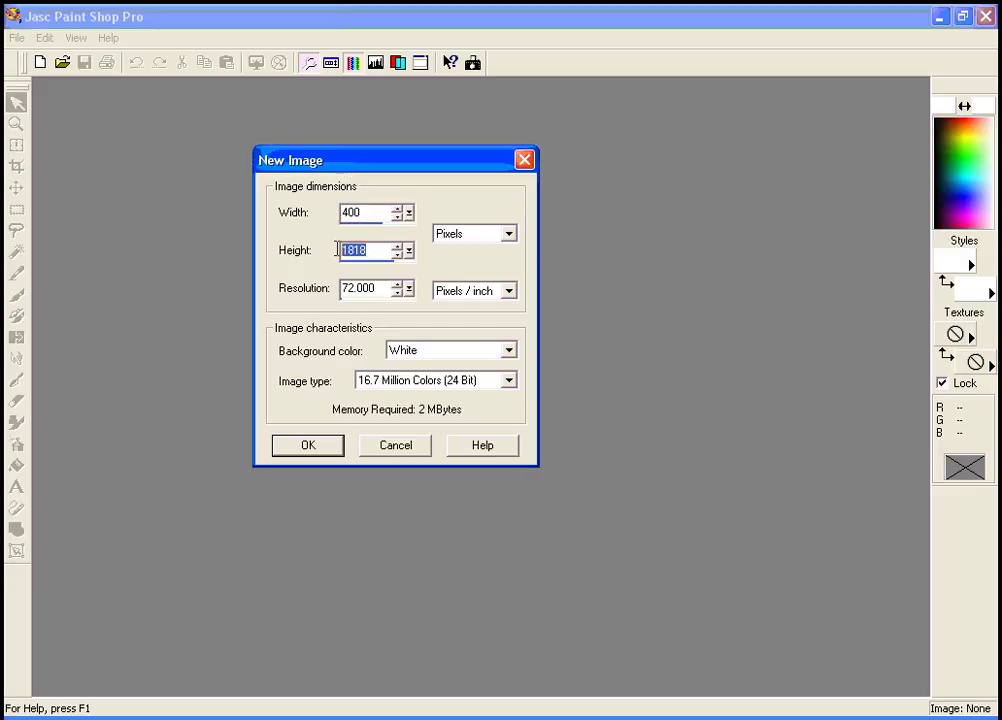
{"action": "type", "text": "300"}
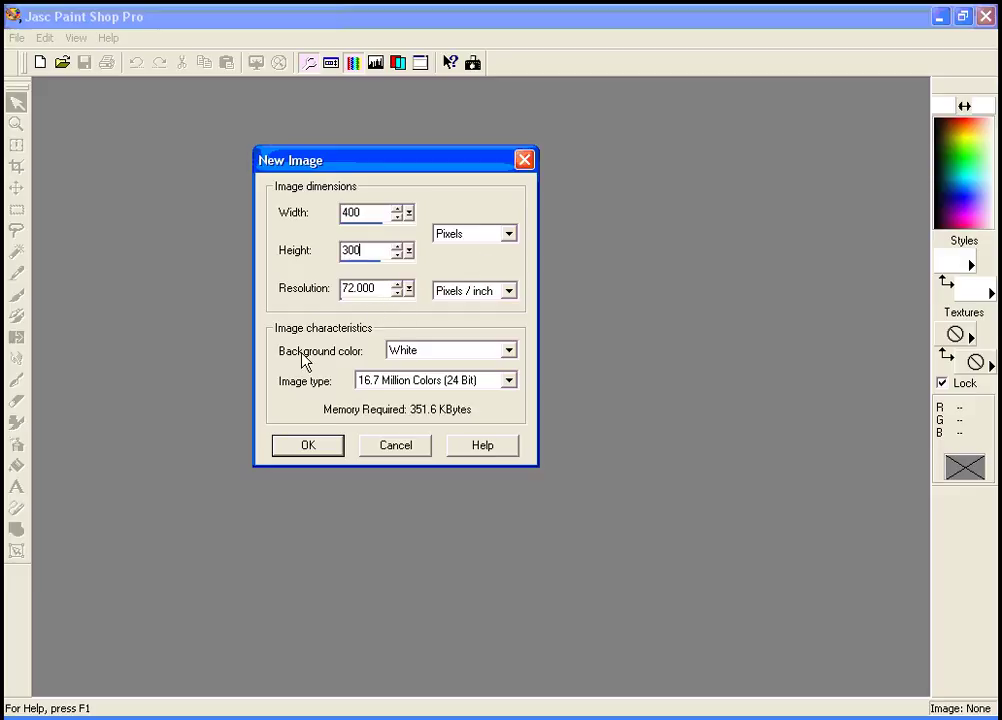
{"action": "left_click", "coordinate": [509, 351]}
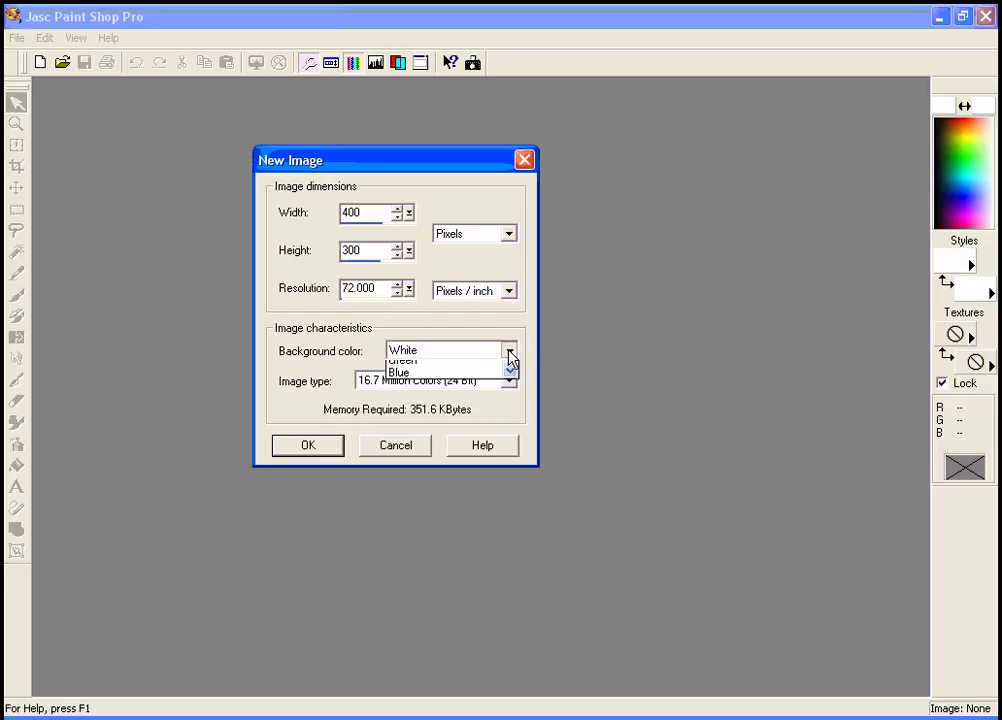
{"action": "left_click", "coordinate": [423, 369]}
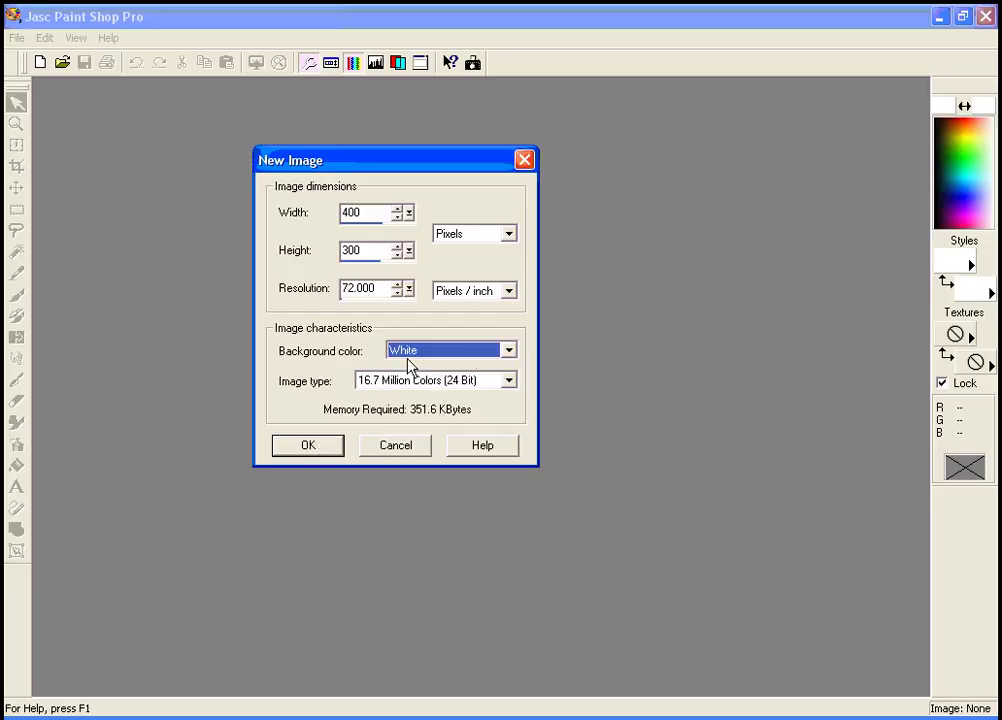
{"action": "left_click", "coordinate": [510, 362]}
{"action": "left_click_drag", "start_coordinate": [512, 391], "coordinate": [474, 409]}
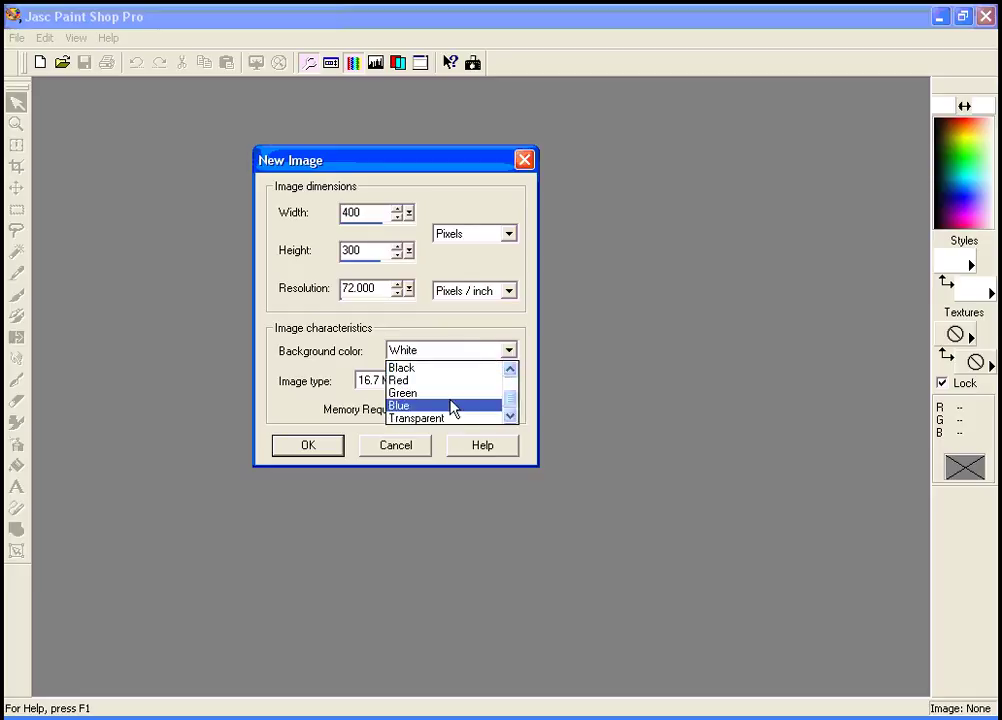
{"action": "left_click", "coordinate": [478, 350]}
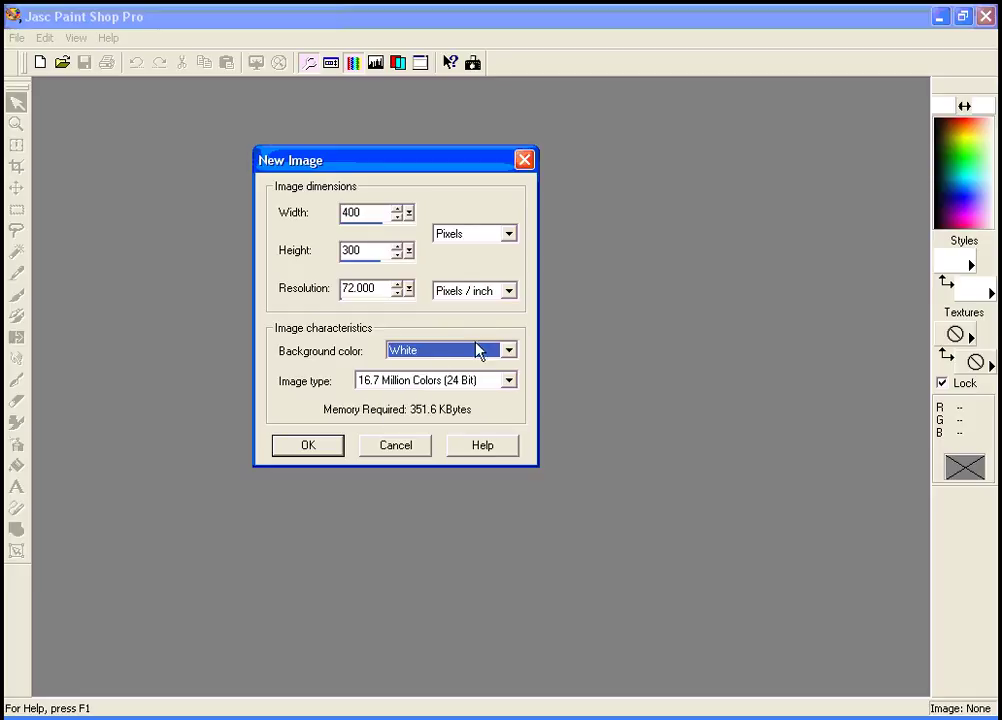
Create the 400 × 300 white image and reposition its window.
{"action": "left_click", "coordinate": [307, 446]}
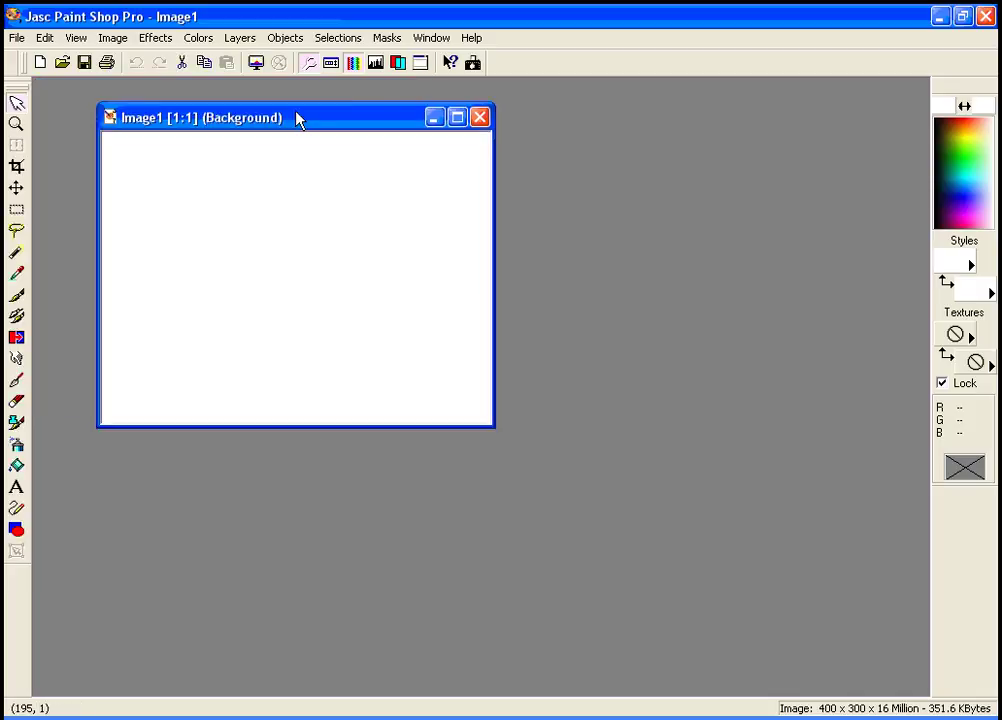
{"action": "left_click_drag", "start_coordinate": [296, 117], "coordinate": [364, 149]}
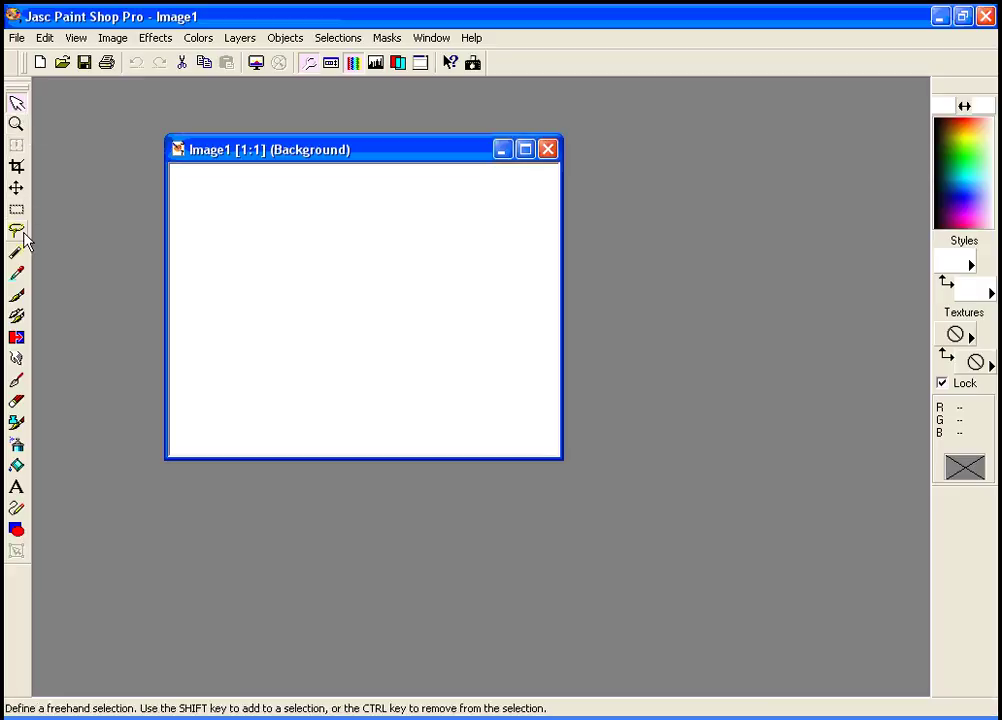
{"action": "left_click", "coordinate": [16, 166]}
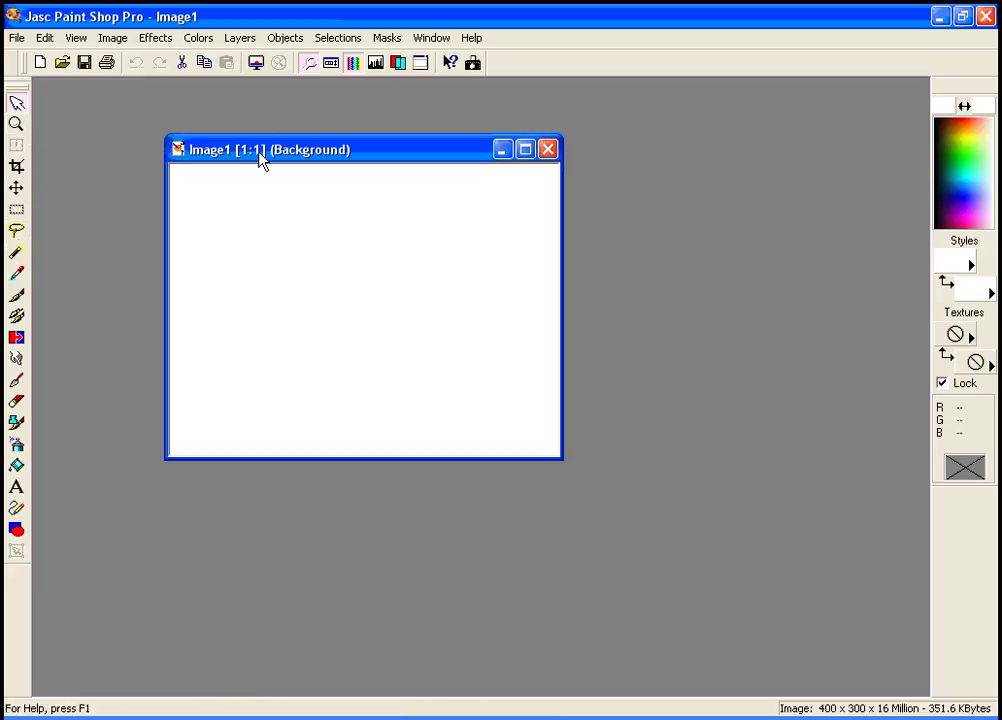
{"action": "left_click_drag", "start_coordinate": [258, 151], "coordinate": [213, 125]}
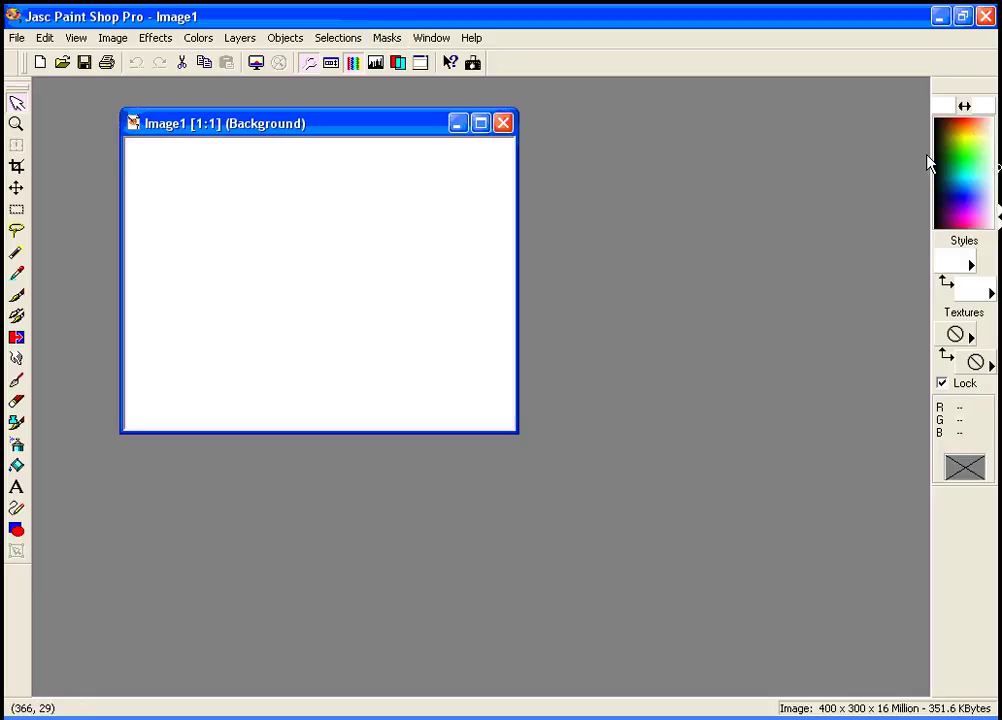
Review the toolbar and palette visibility settings under View, then close them.
{"action": "left_click", "coordinate": [430, 38]}
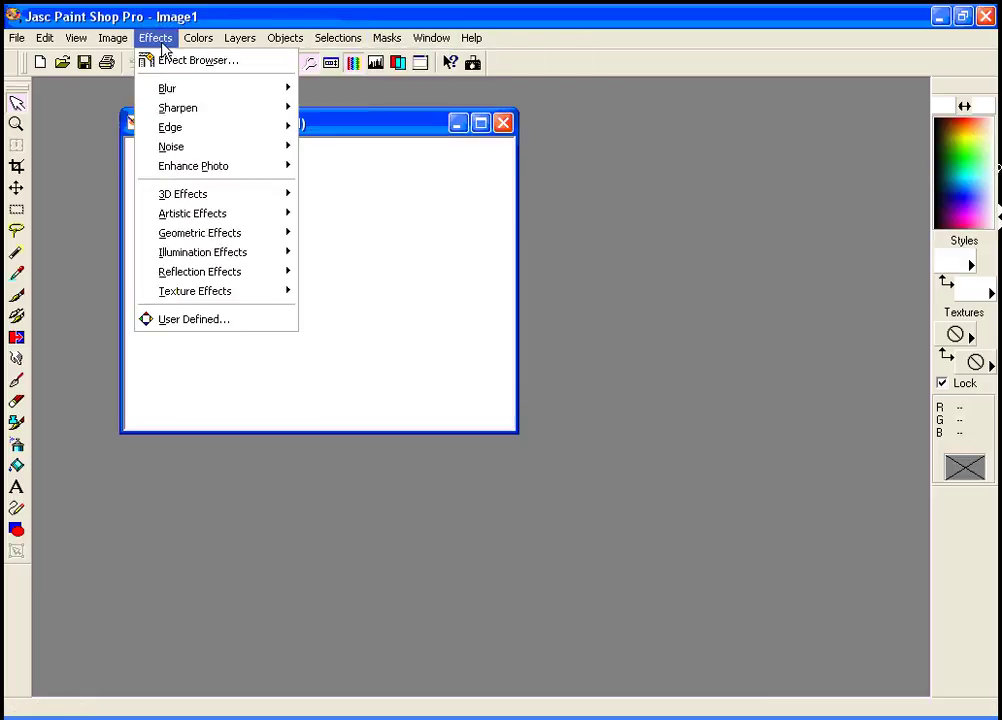
{"action": "mouse_move", "coordinate": [224, 42]}
{"action": "mouse_move", "coordinate": [72, 46]}
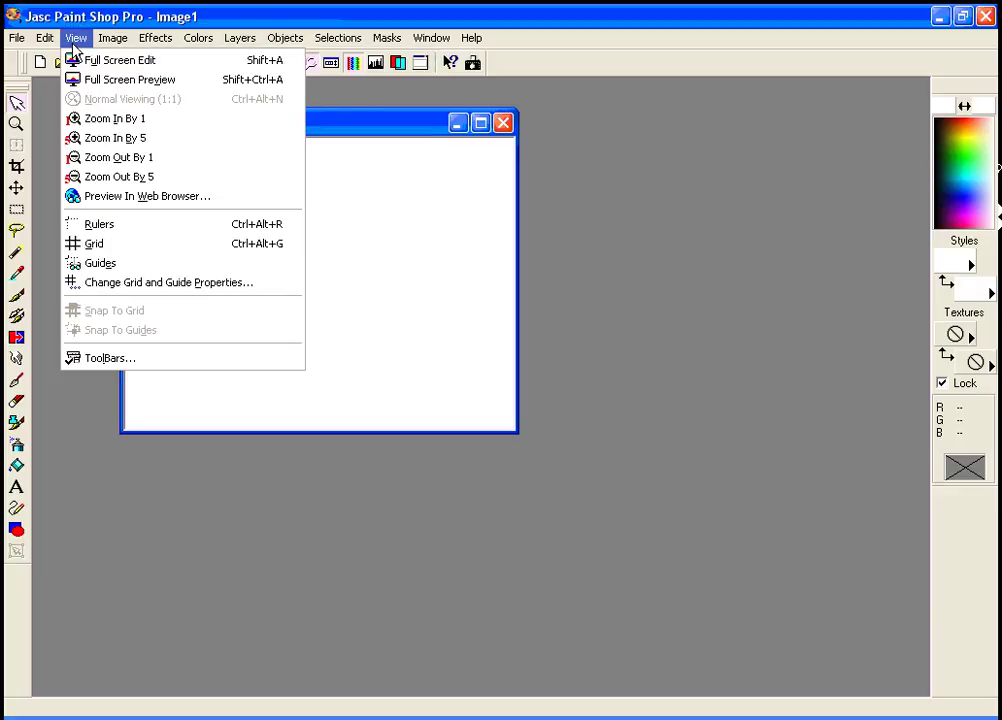
{"action": "left_click", "coordinate": [121, 357]}
{"action": "left_click_drag", "start_coordinate": [521, 226], "coordinate": [439, 175]}
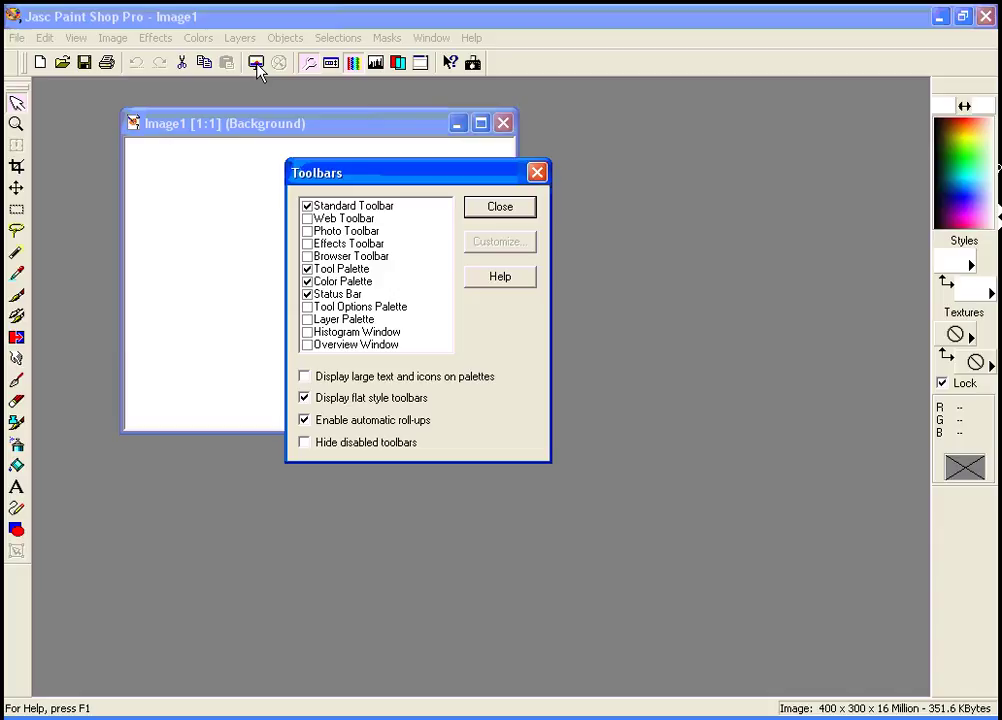
{"action": "left_click", "coordinate": [518, 222]}
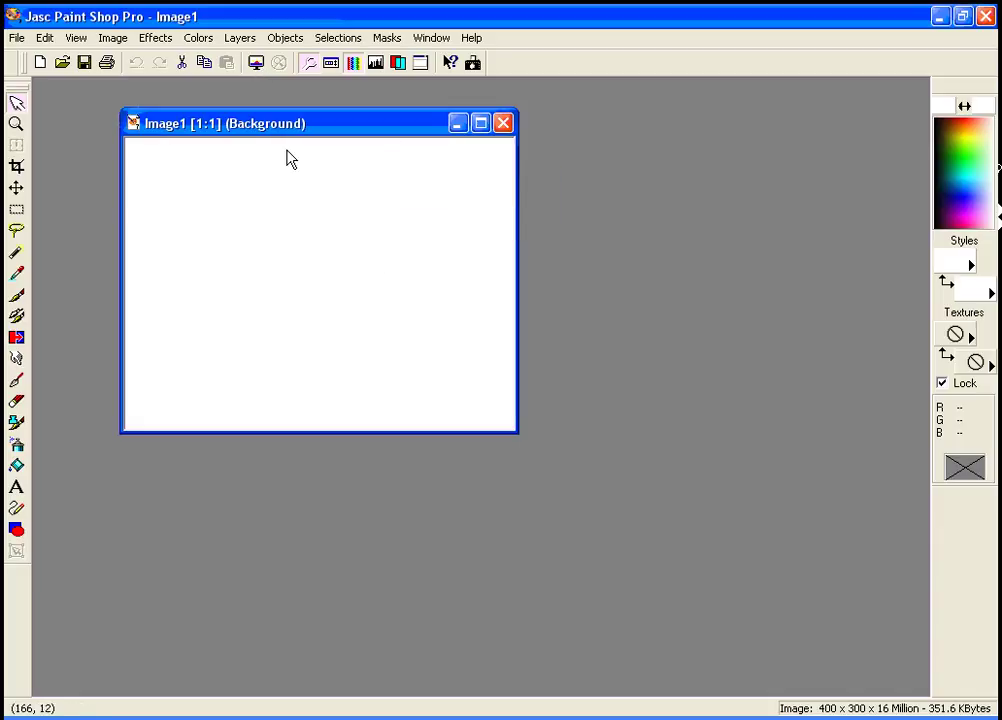
Paint the word 'Hello' and a zigzag stroke in blue-purple with the Paint Brush.
{"action": "mouse_move", "coordinate": [307, 124]}
{"action": "left_mouse_down"}
{"action": "mouse_move", "coordinate": [272, 136]}
{"action": "mouse_move", "coordinate": [302, 132]}
{"action": "left_mouse_up"}
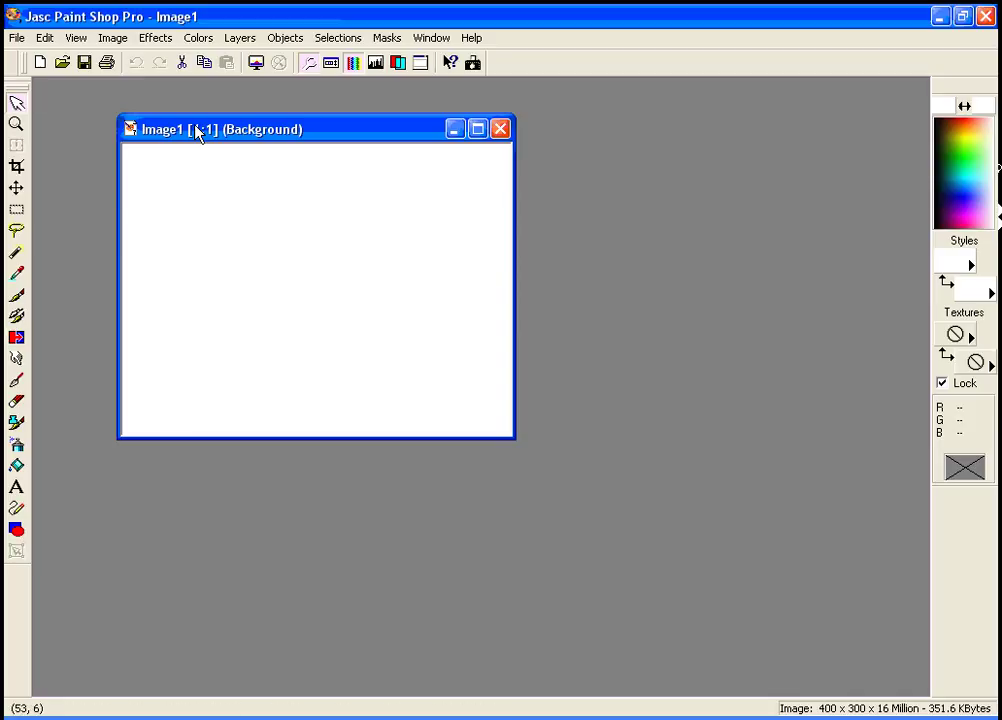
{"action": "left_click_drag", "start_coordinate": [196, 130], "coordinate": [168, 122]}
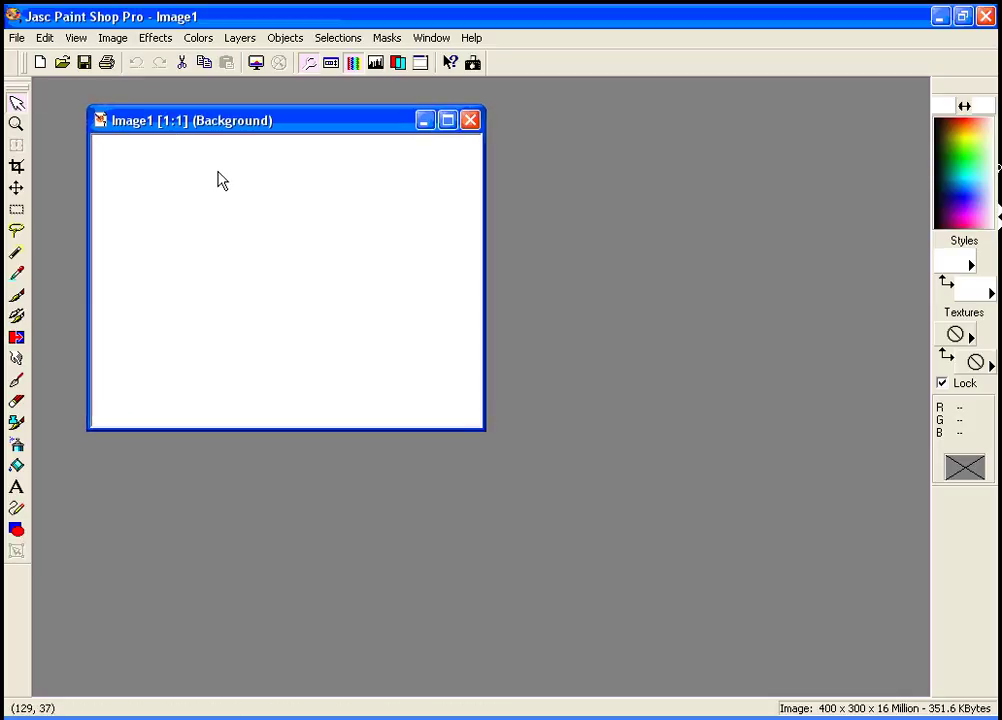
{"action": "left_click", "coordinate": [20, 298]}
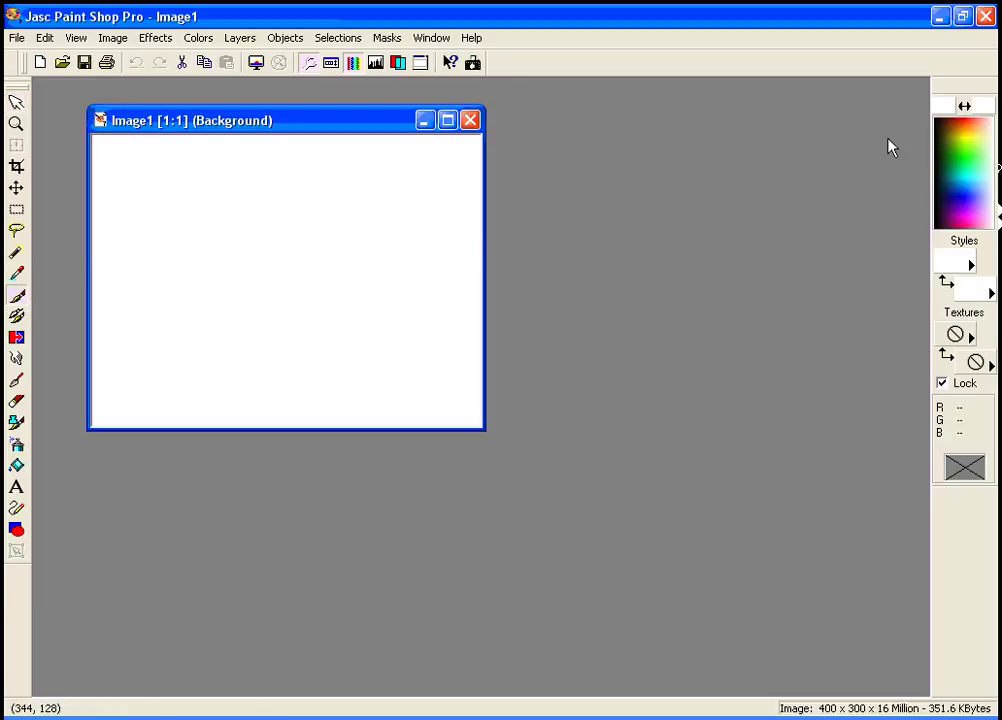
{"action": "left_click", "coordinate": [967, 148]}
{"action": "left_click_drag", "start_coordinate": [967, 148], "coordinate": [983, 200]}
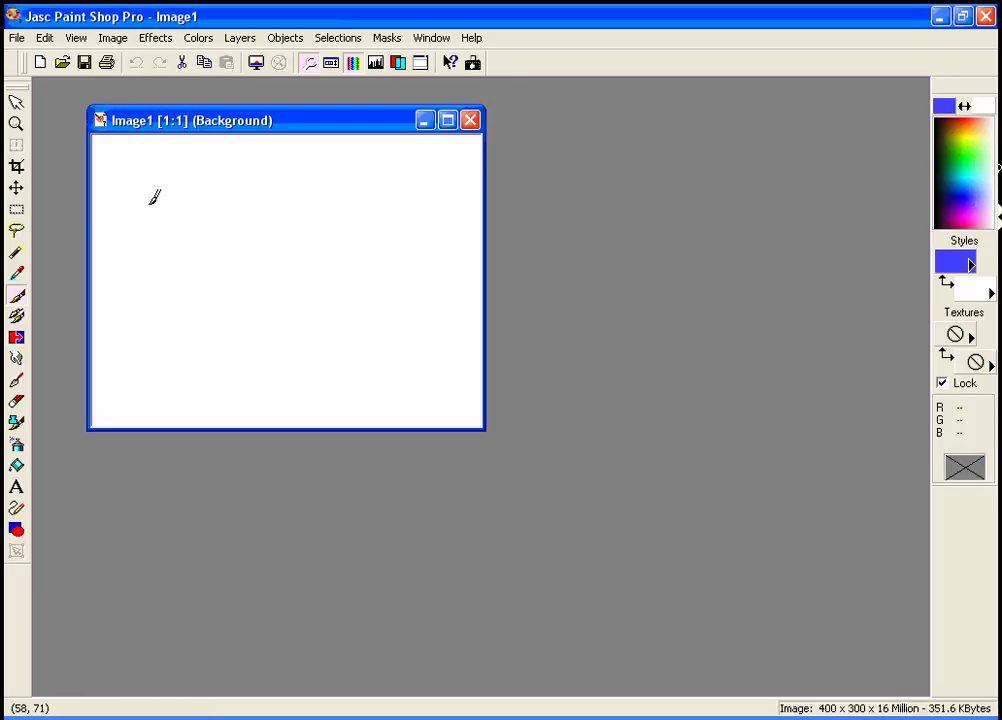
{"action": "mouse_move", "coordinate": [140, 184]}
{"action": "left_mouse_down"}
{"action": "mouse_move", "coordinate": [155, 267]}
{"action": "mouse_move", "coordinate": [191, 254]}
{"action": "mouse_move", "coordinate": [177, 236]}
{"action": "mouse_move", "coordinate": [214, 222]}
{"action": "mouse_move", "coordinate": [222, 250]}
{"action": "left_mouse_up"}
{"action": "left_click_drag", "start_coordinate": [226, 196], "coordinate": [240, 252]}
{"action": "mouse_move", "coordinate": [252, 196]}
{"action": "left_mouse_down"}
{"action": "mouse_move", "coordinate": [266, 252]}
{"action": "mouse_move", "coordinate": [286, 222]}
{"action": "left_mouse_up"}
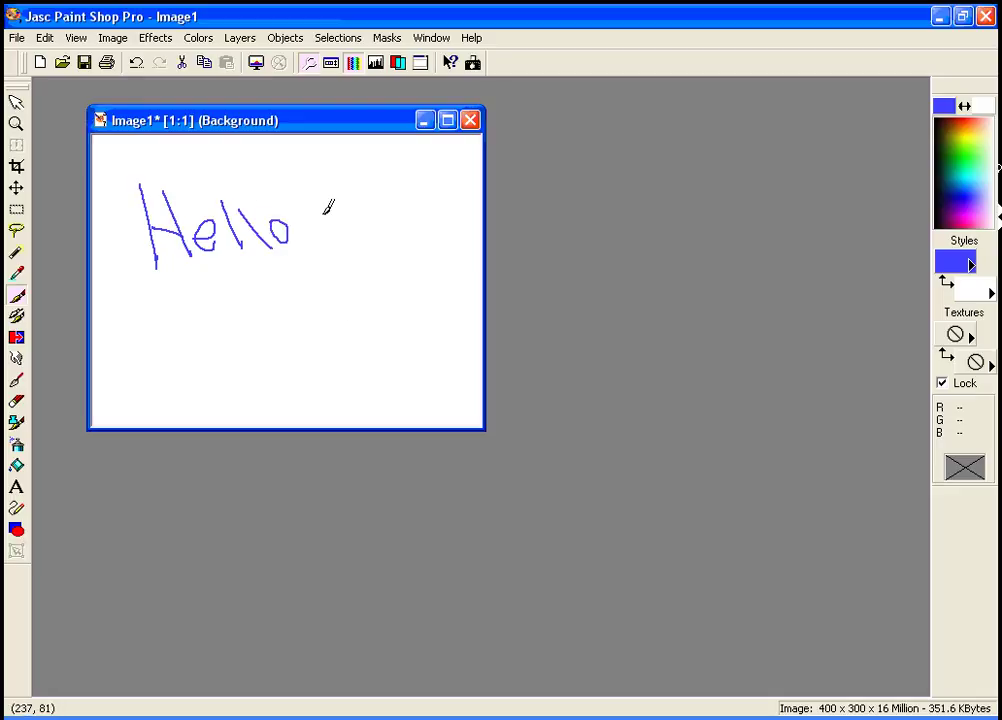
{"action": "mouse_move", "coordinate": [381, 168]}
{"action": "left_mouse_down"}
{"action": "mouse_move", "coordinate": [408, 237]}
{"action": "mouse_move", "coordinate": [389, 287]}
{"action": "left_mouse_up"}
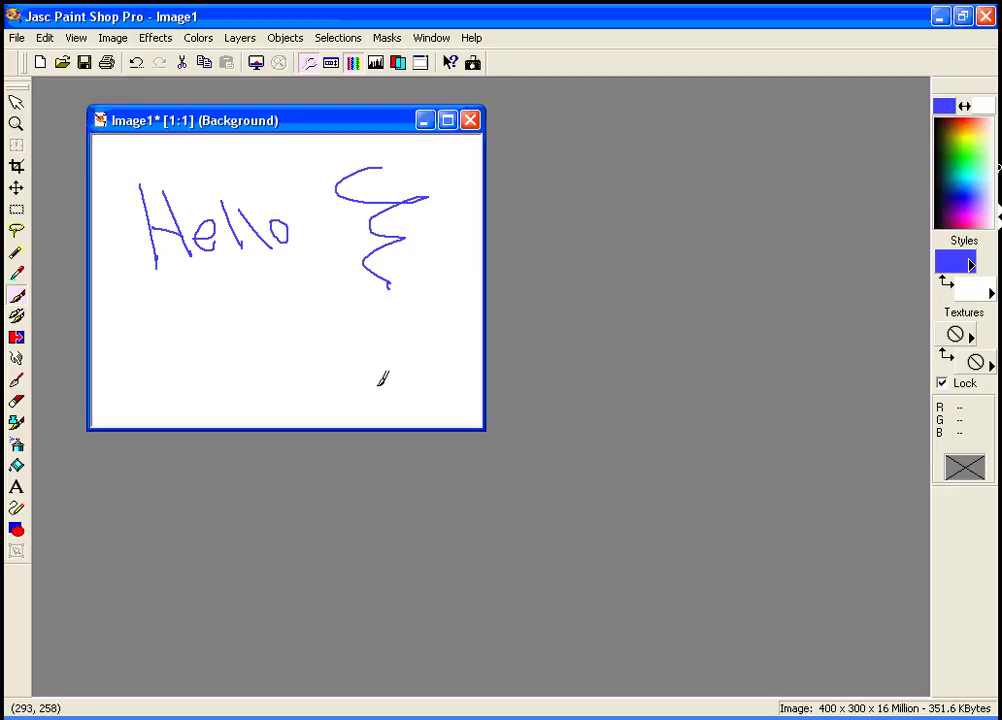
Undo the zigzag and every Hello stroke until the canvas is blank.
{"action": "left_click", "coordinate": [136, 63]}
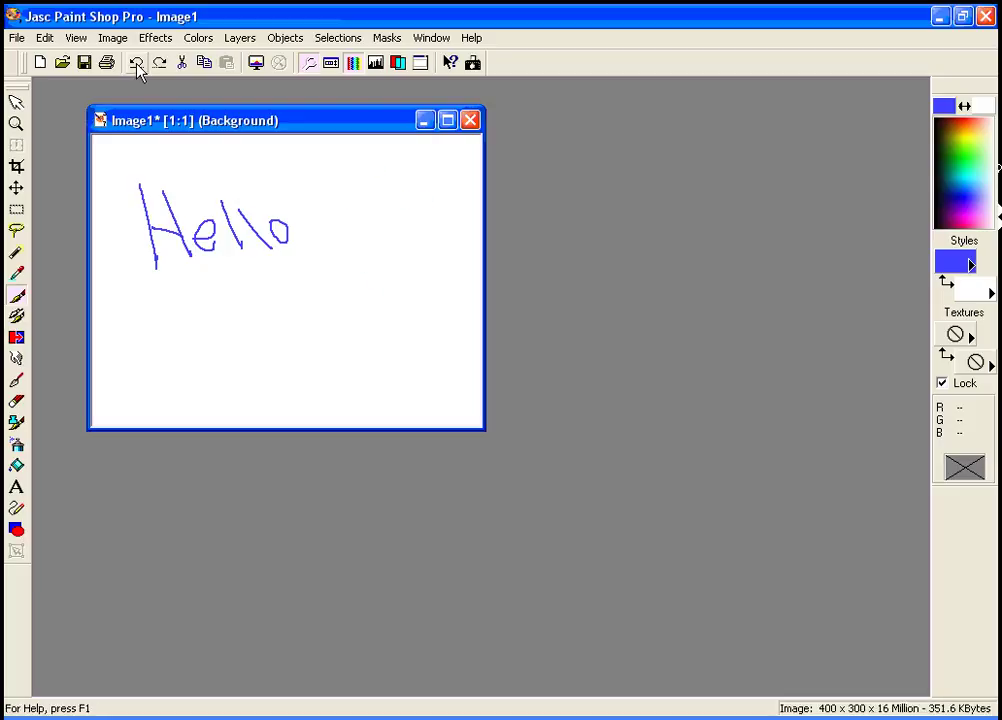
{"action": "left_click", "coordinate": [136, 63]}
{"action": "left_click", "coordinate": [136, 63]}
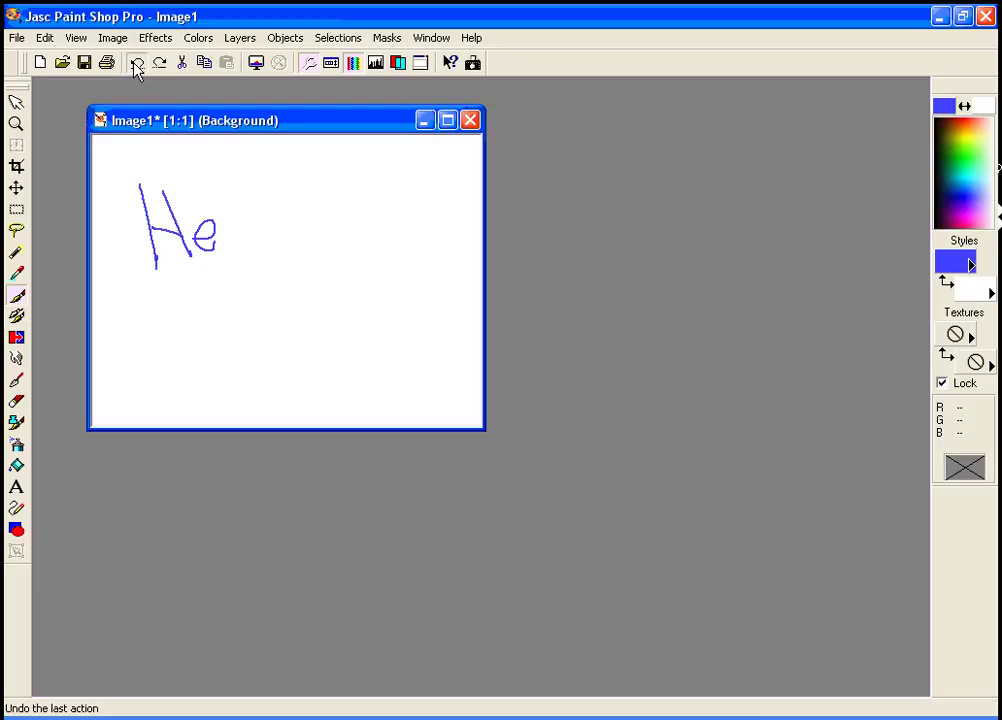
{"action": "left_click", "coordinate": [136, 63]}
{"action": "left_click", "coordinate": [136, 63]}
{"action": "left_click", "coordinate": [136, 63]}
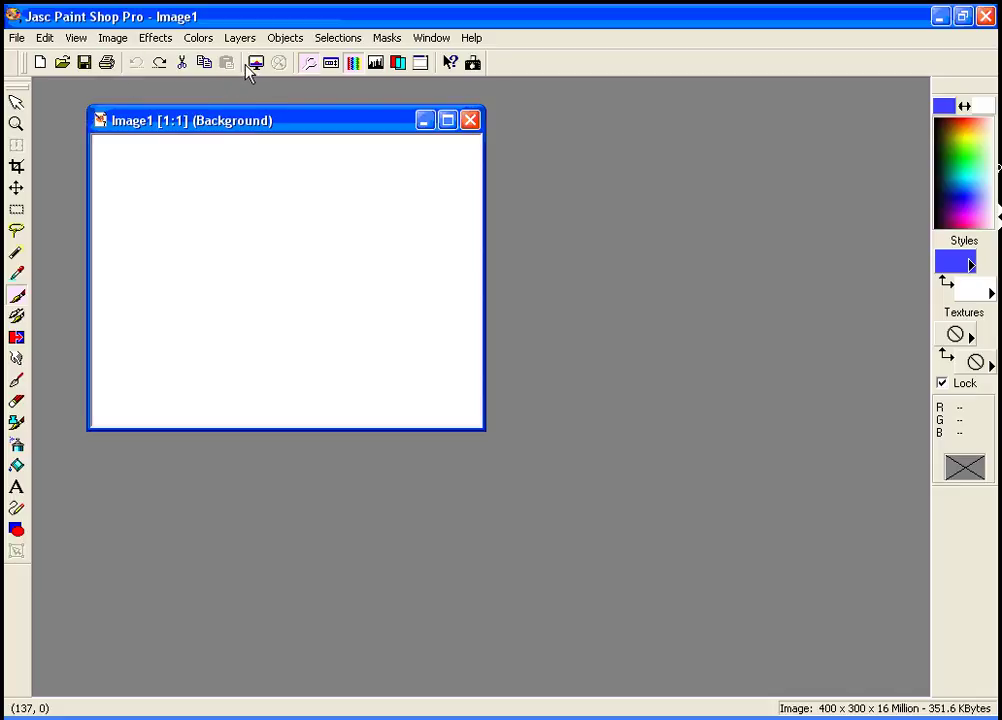
Show the Tool Options palette and try the selection tools before returning to the Paint Brush.
{"action": "left_click", "coordinate": [331, 63]}
{"action": "left_click_drag", "start_coordinate": [612, 21], "coordinate": [595, 159]}
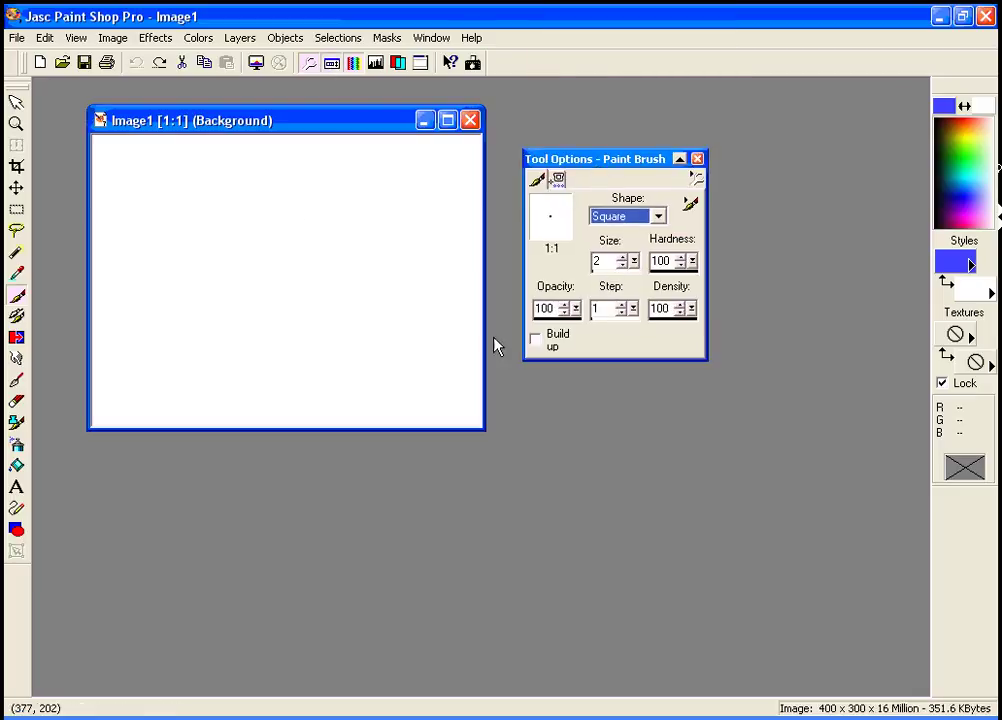
{"action": "type", "text": "2"}
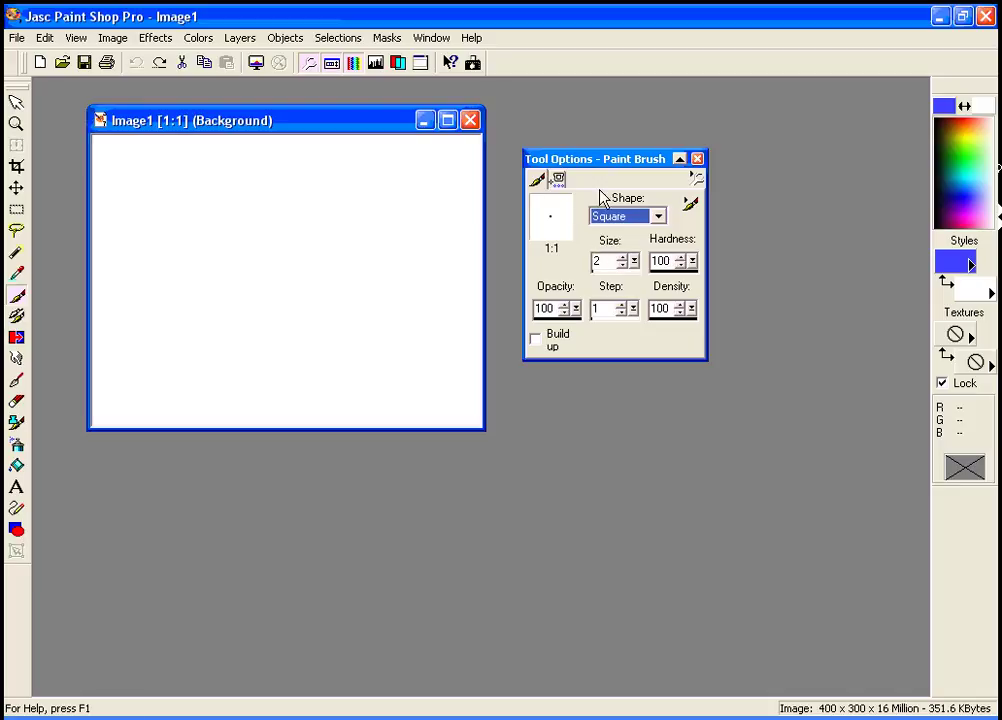
{"action": "left_click_drag", "start_coordinate": [616, 158], "coordinate": [619, 161]}
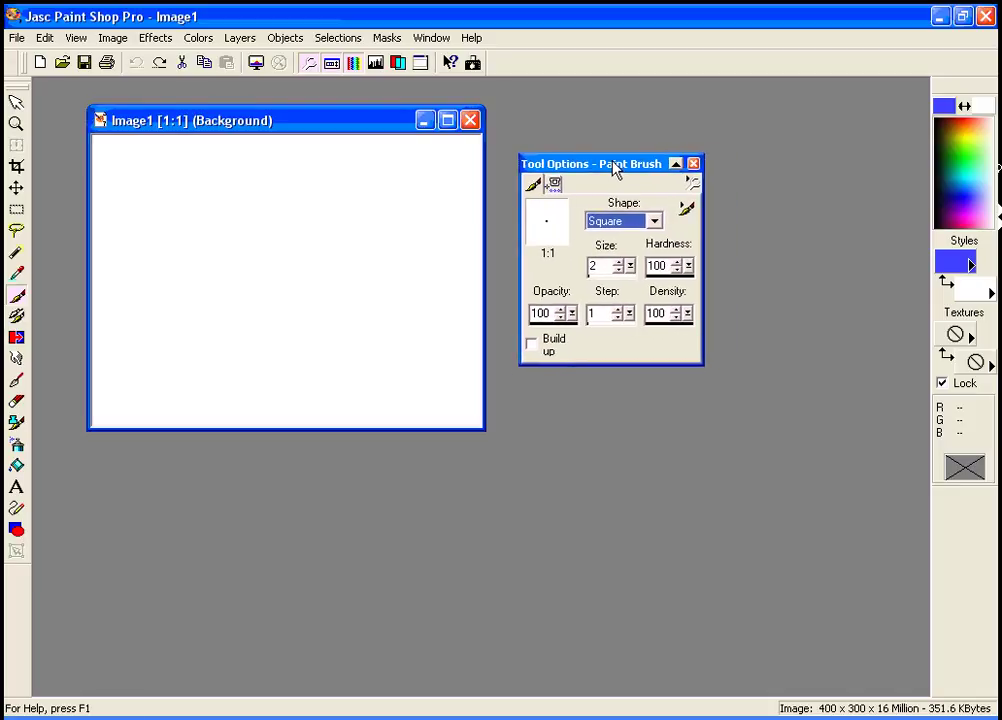
{"action": "left_click", "coordinate": [17, 212]}
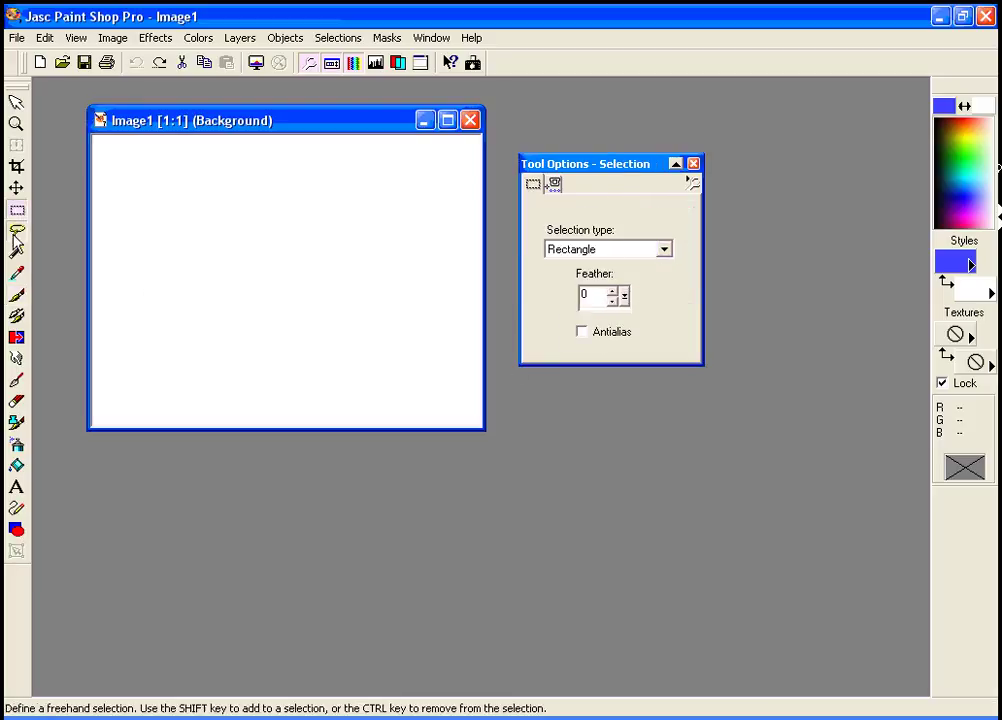
{"action": "left_click", "coordinate": [16, 231]}
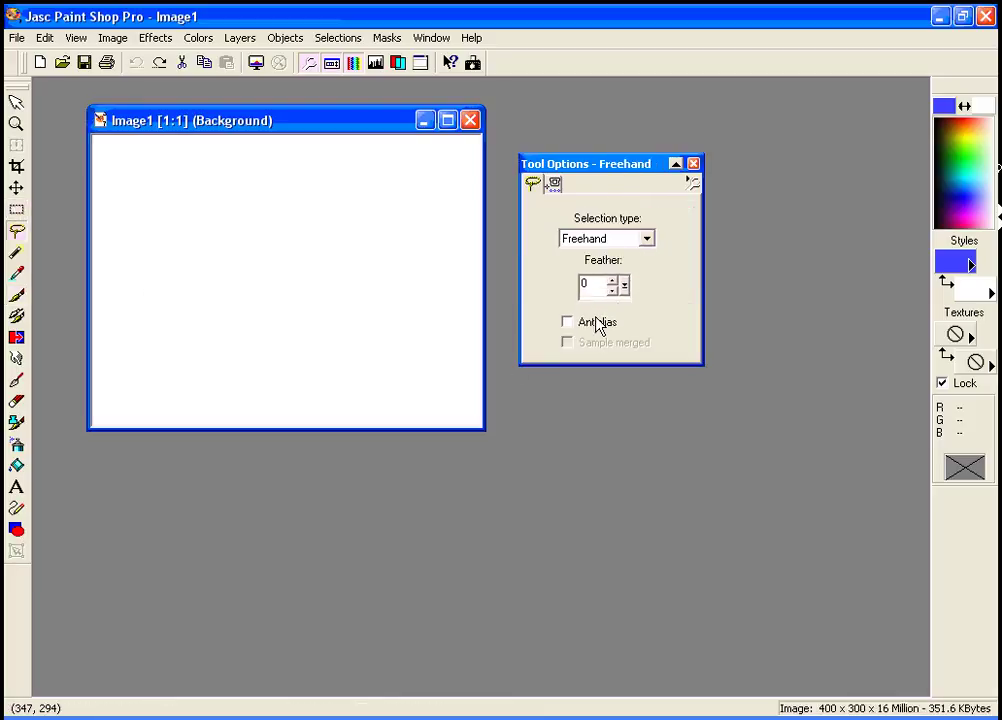
{"action": "left_click", "coordinate": [16, 254]}
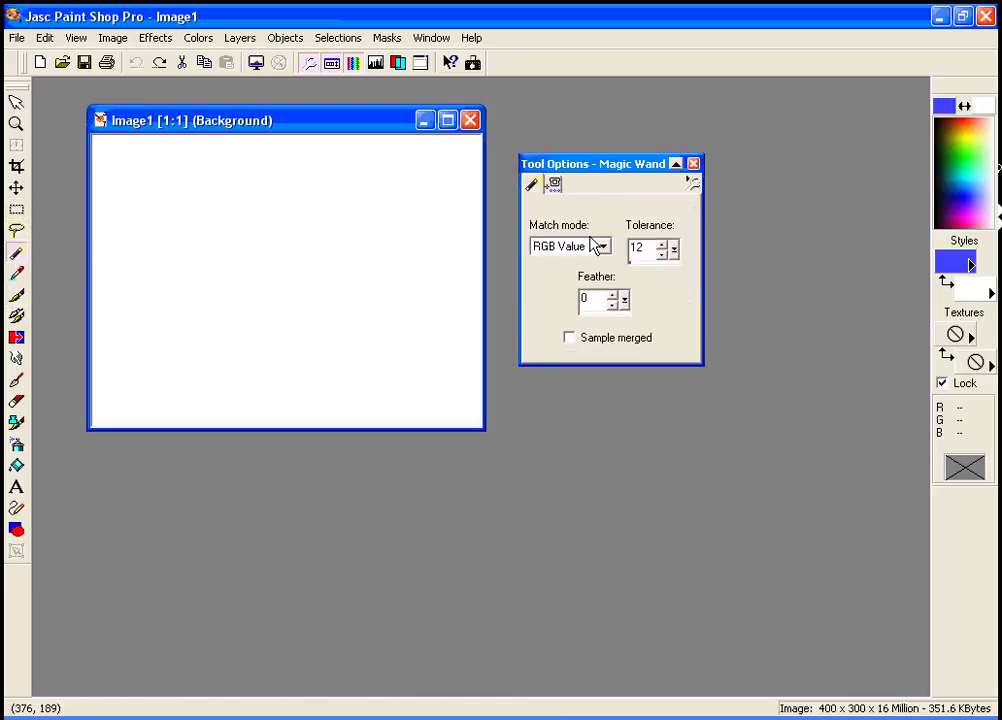
{"action": "left_click", "coordinate": [17, 296]}
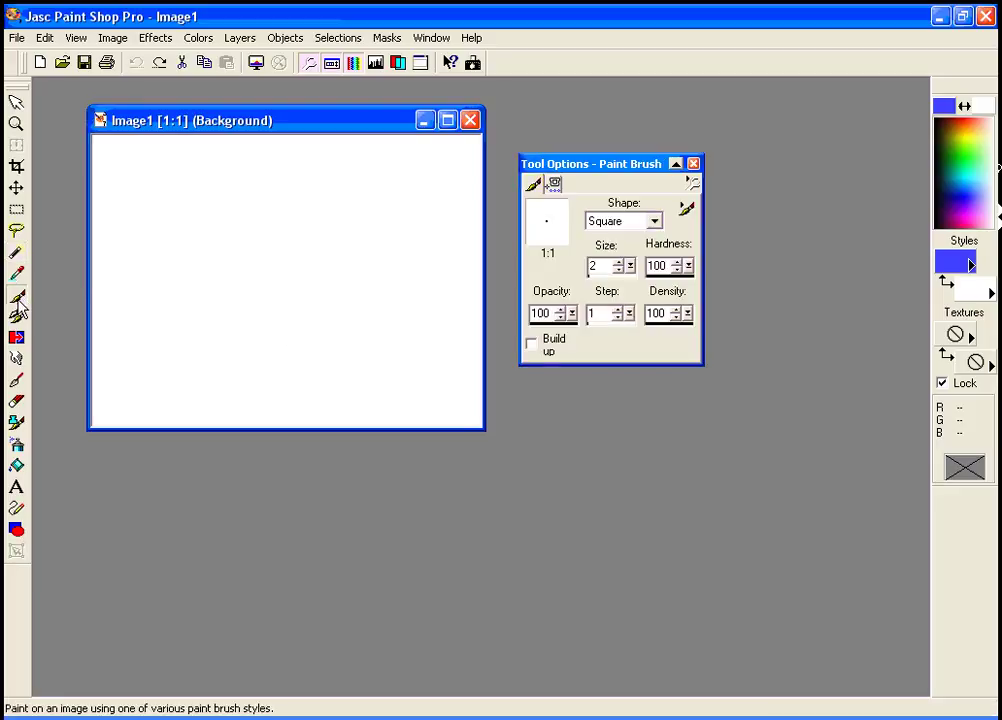
Set the brush to Round shape, size 31, hardness 12, density 100 and step 1.
{"action": "left_click", "coordinate": [654, 221]}
{"action": "left_click", "coordinate": [655, 272]}
{"action": "left_click", "coordinate": [655, 272]}
{"action": "mouse_move", "coordinate": [656, 260]}
{"action": "left_mouse_down"}
{"action": "mouse_move", "coordinate": [654, 247]}
{"action": "mouse_move", "coordinate": [633, 268]}
{"action": "mouse_move", "coordinate": [646, 280]}
{"action": "mouse_move", "coordinate": [690, 270]}
{"action": "mouse_move", "coordinate": [595, 266]}
{"action": "left_mouse_up"}
{"action": "left_click", "coordinate": [638, 252]}
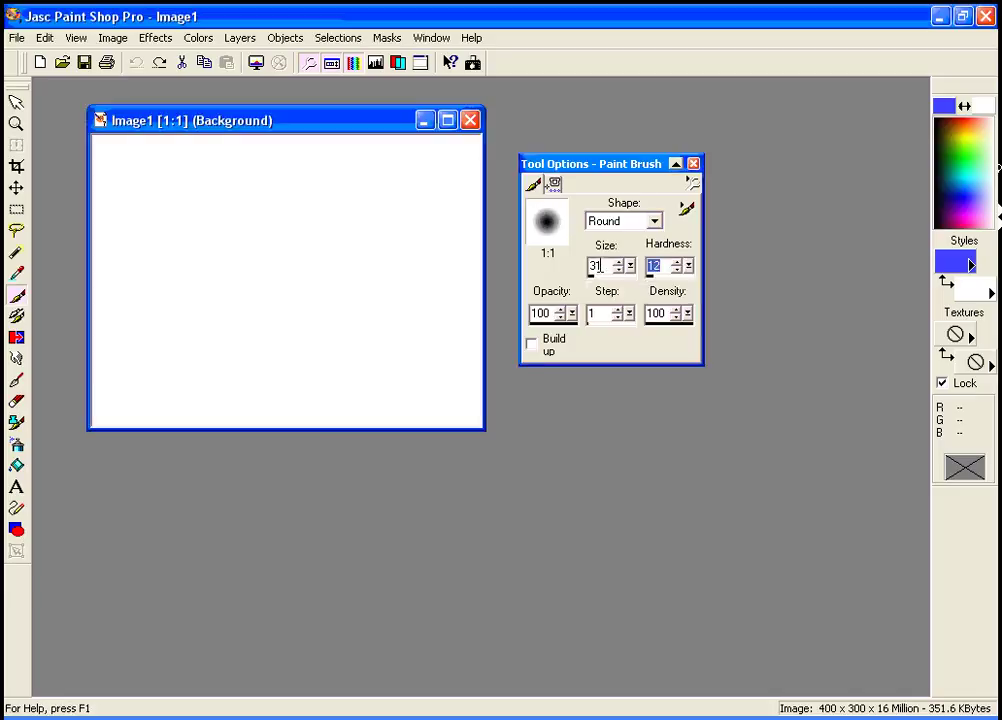
{"action": "mouse_move", "coordinate": [688, 314]}
{"action": "left_mouse_down"}
{"action": "mouse_move", "coordinate": [691, 324]}
{"action": "mouse_move", "coordinate": [626, 315]}
{"action": "mouse_move", "coordinate": [707, 321]}
{"action": "left_mouse_up"}
{"action": "left_click_drag", "start_coordinate": [629, 314], "coordinate": [586, 316]}
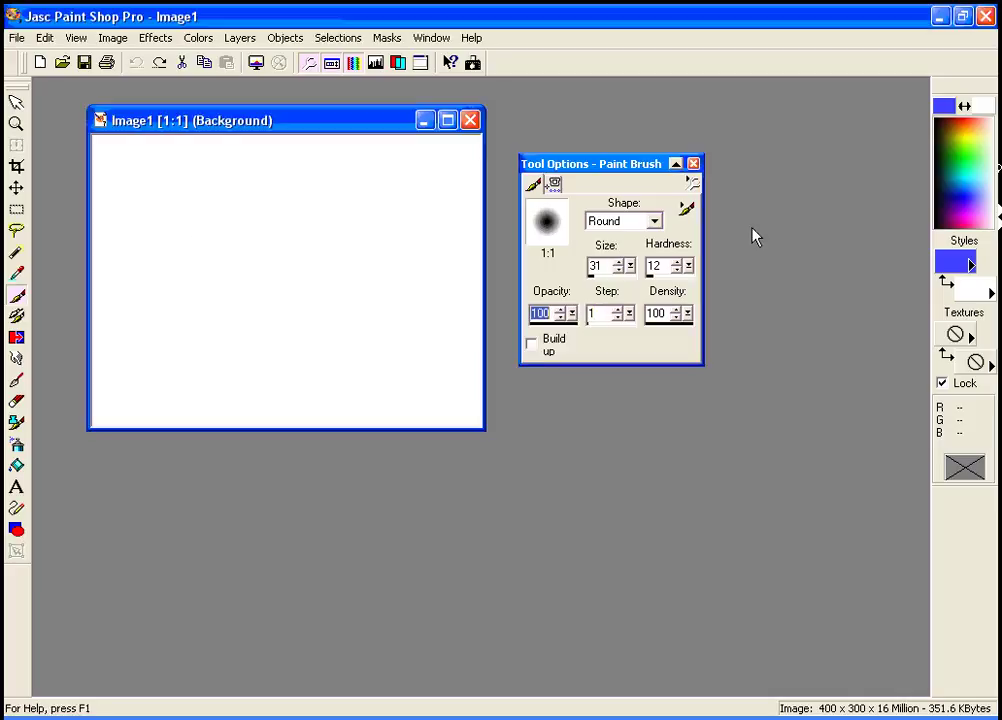
Mix burnt orange #DF480D (223, 72, 13) in the Color dialog and add it as a custom colour.
{"action": "left_click", "coordinate": [976, 140]}
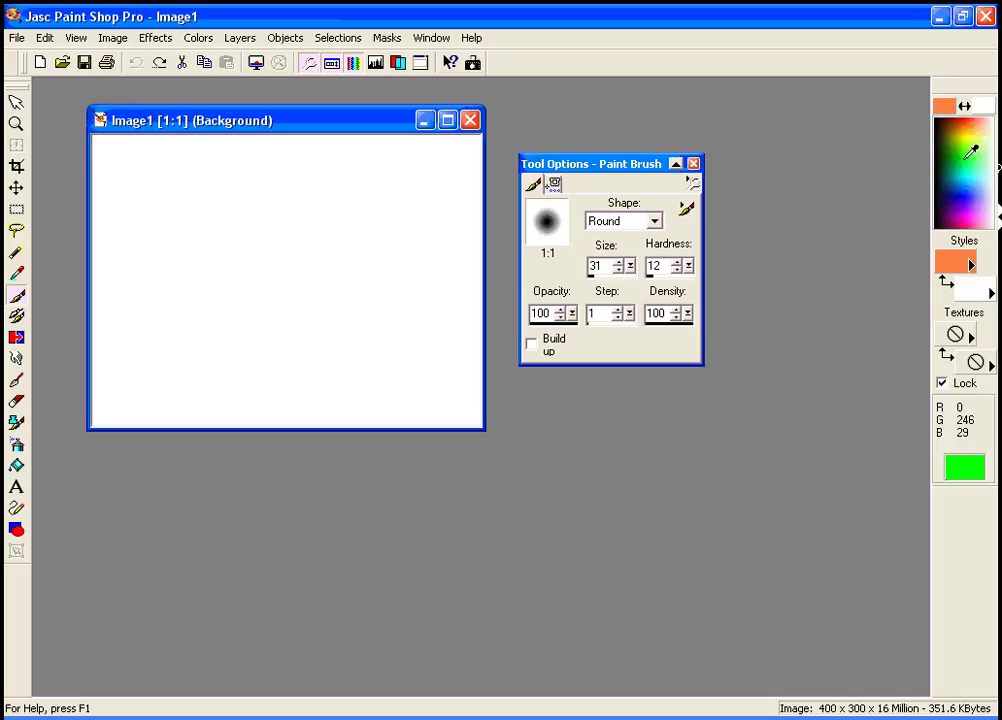
{"action": "left_click", "coordinate": [975, 143]}
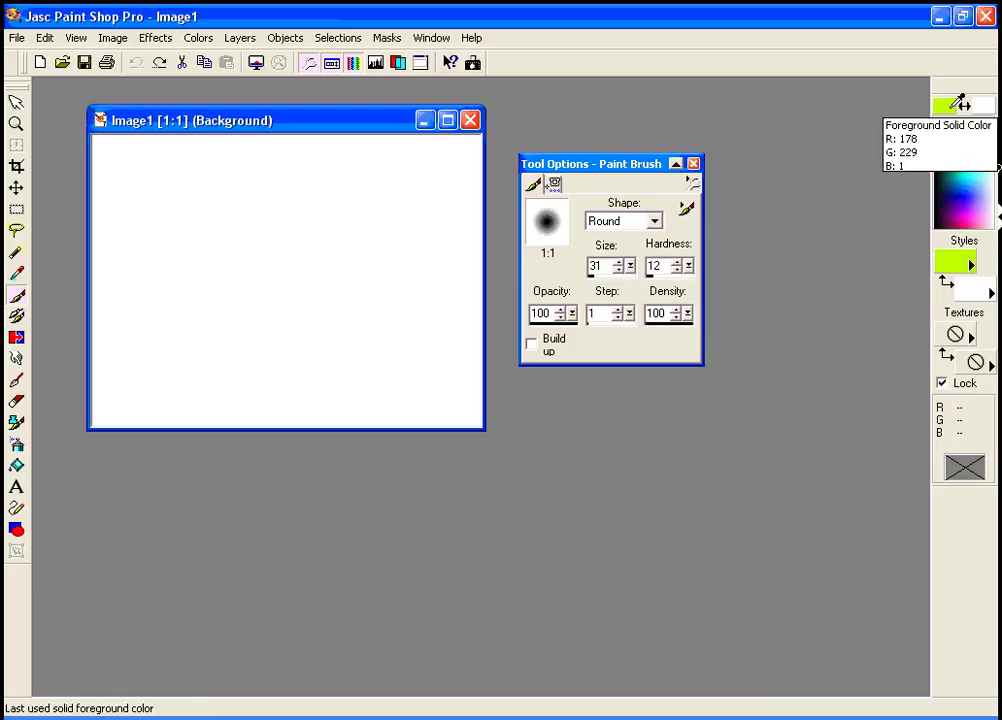
{"action": "left_click", "coordinate": [958, 99]}
{"action": "left_click_drag", "start_coordinate": [439, 158], "coordinate": [418, 140]}
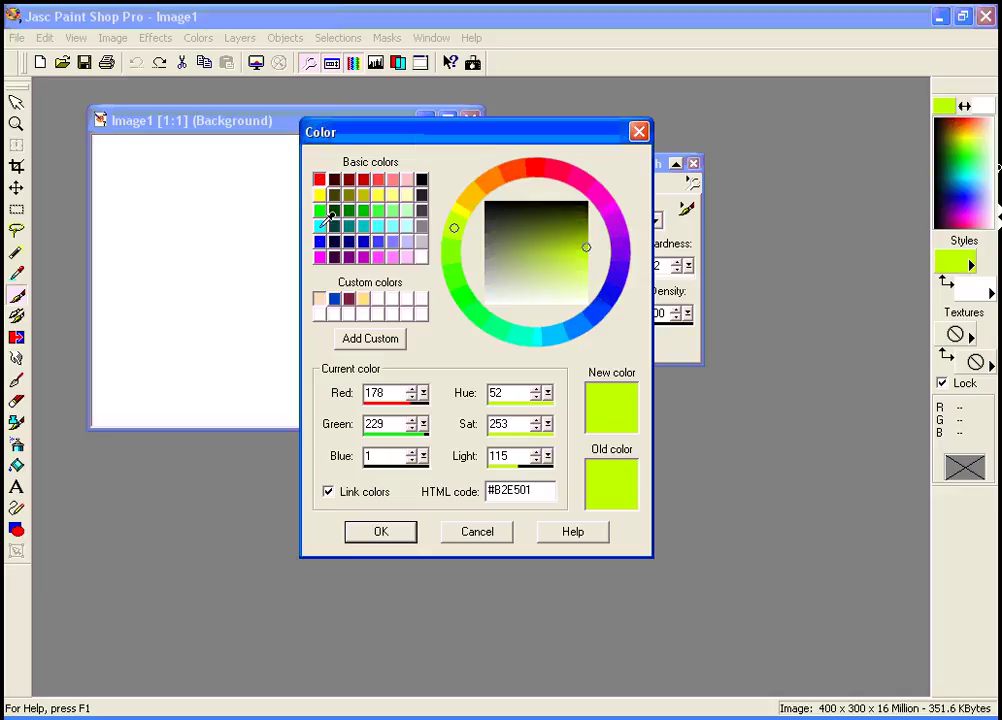
{"action": "left_click", "coordinate": [424, 393]}
{"action": "left_click_drag", "start_coordinate": [424, 393], "coordinate": [320, 429]}
{"action": "left_click", "coordinate": [424, 424]}
{"action": "left_click_drag", "start_coordinate": [424, 456], "coordinate": [512, 467]}
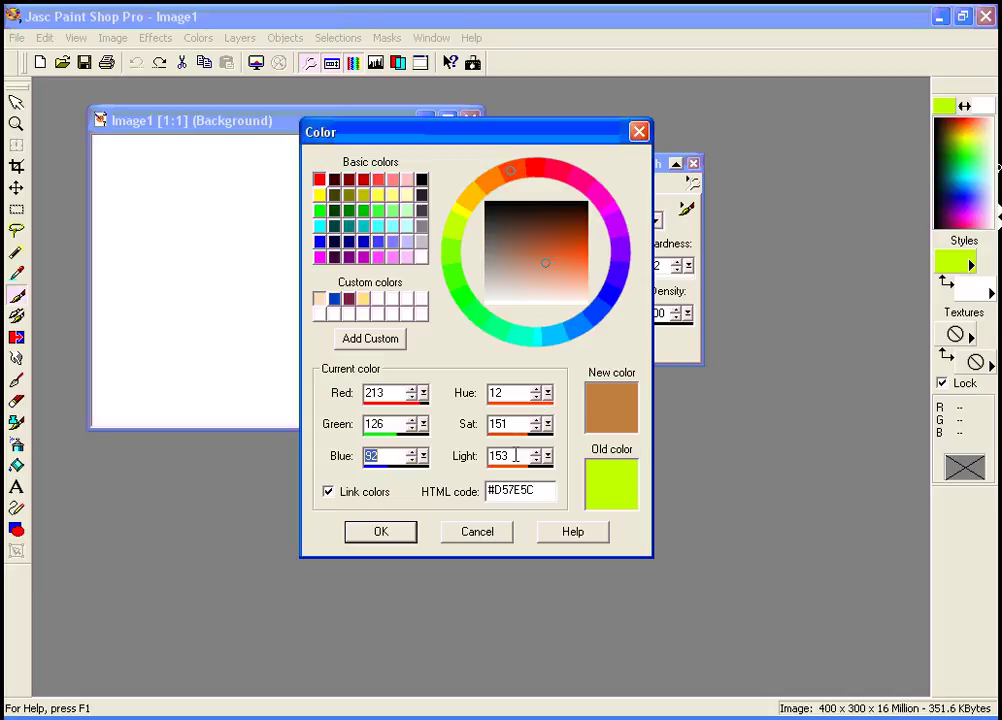
{"action": "key", "text": "Tab"}
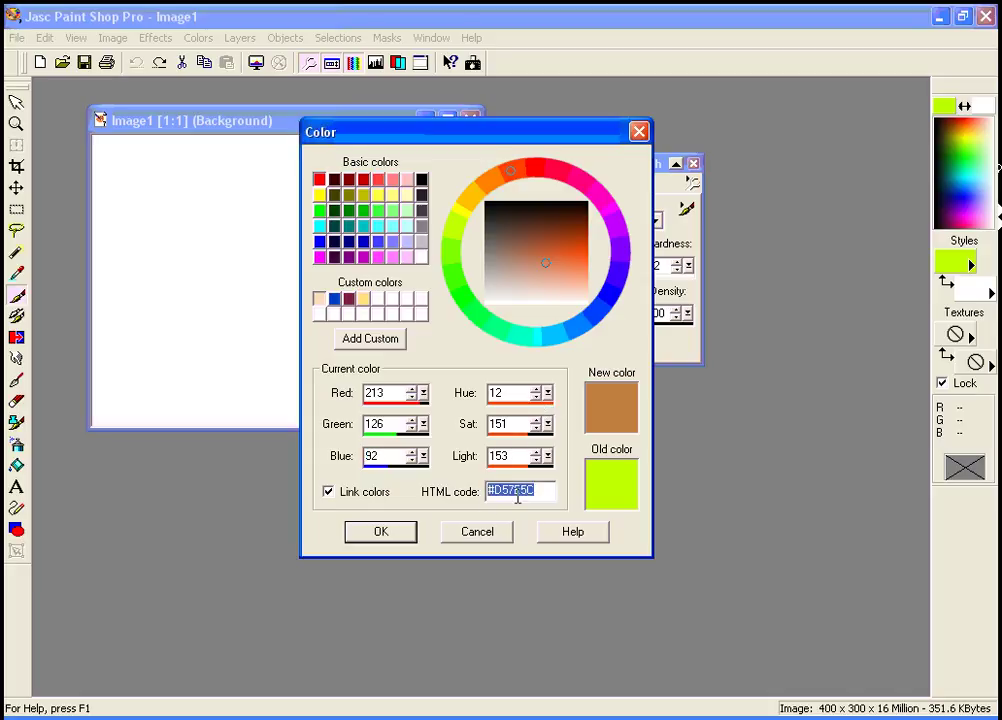
{"action": "mouse_move", "coordinate": [544, 262]}
{"action": "left_mouse_down"}
{"action": "mouse_move", "coordinate": [557, 262]}
{"action": "mouse_move", "coordinate": [573, 239]}
{"action": "mouse_move", "coordinate": [577, 251]}
{"action": "left_mouse_up"}
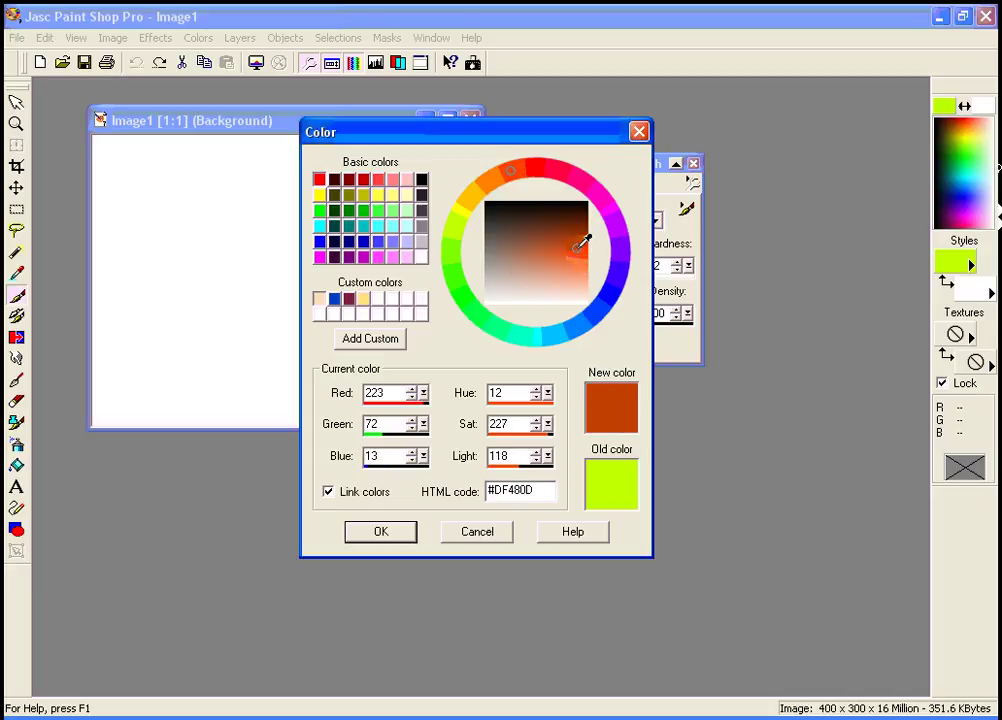
{"action": "left_click", "coordinate": [370, 341]}
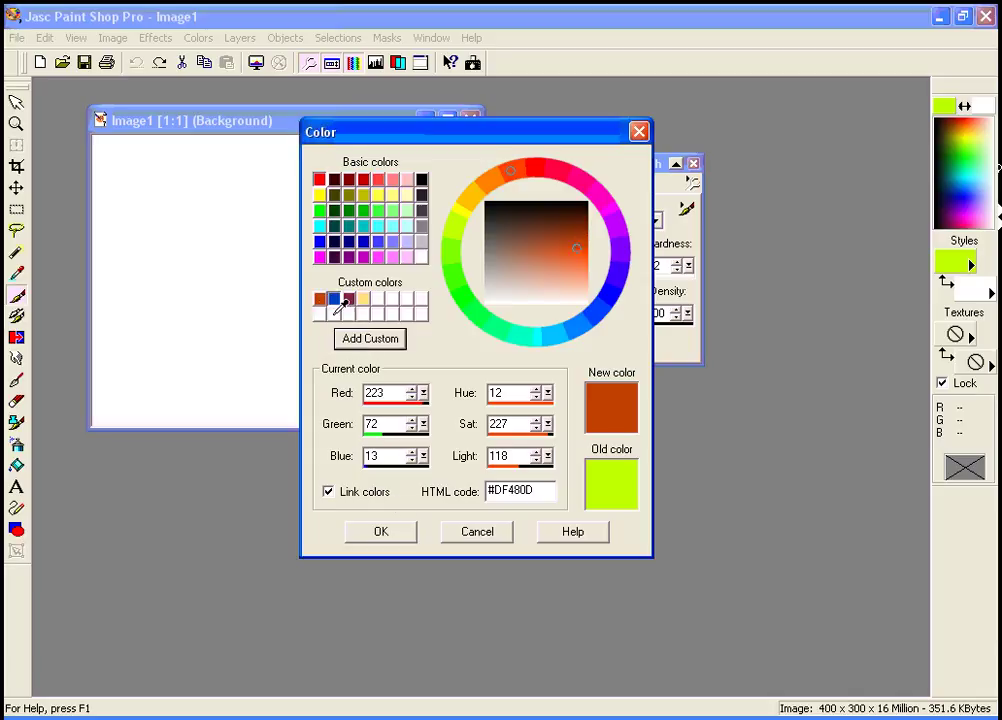
{"action": "left_click", "coordinate": [381, 532]}
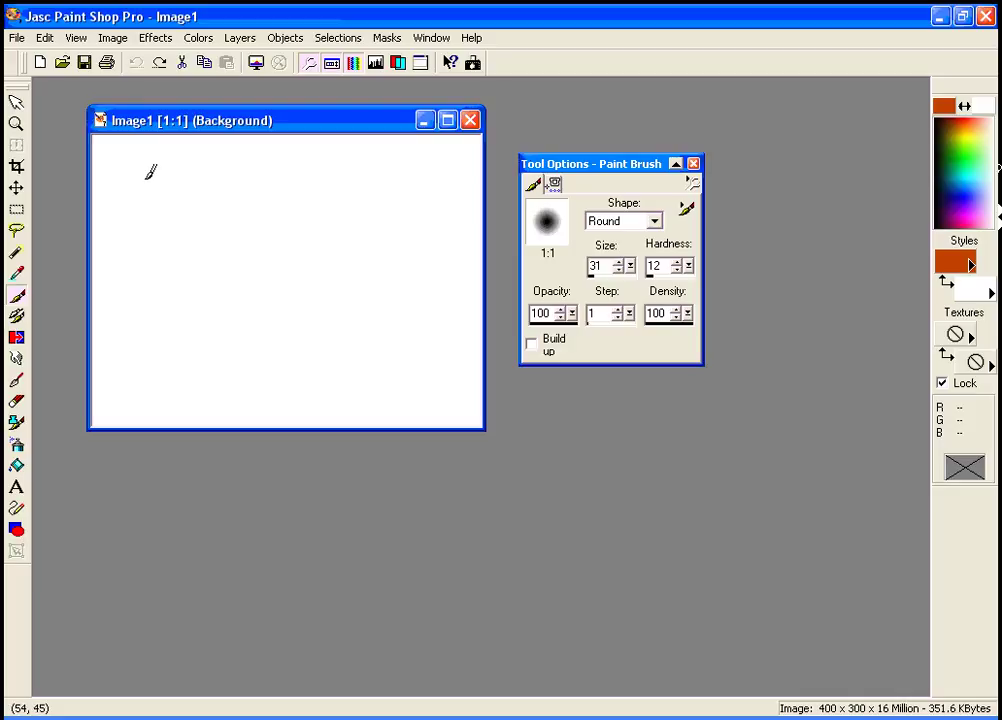
{"action": "mouse_move", "coordinate": [147, 174]}
{"action": "left_mouse_down"}
{"action": "mouse_move", "coordinate": [234, 176]}
{"action": "mouse_move", "coordinate": [351, 215]}
{"action": "mouse_move", "coordinate": [348, 310]}
{"action": "mouse_move", "coordinate": [452, 440]}
{"action": "left_mouse_up"}
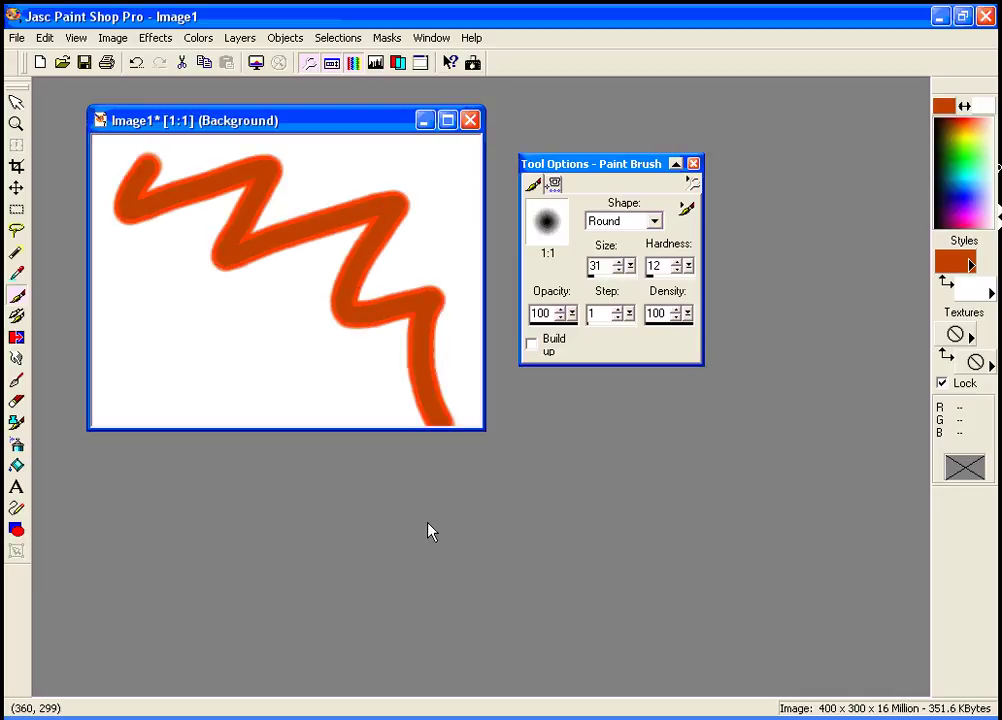
{"action": "left_click", "coordinate": [137, 63]}
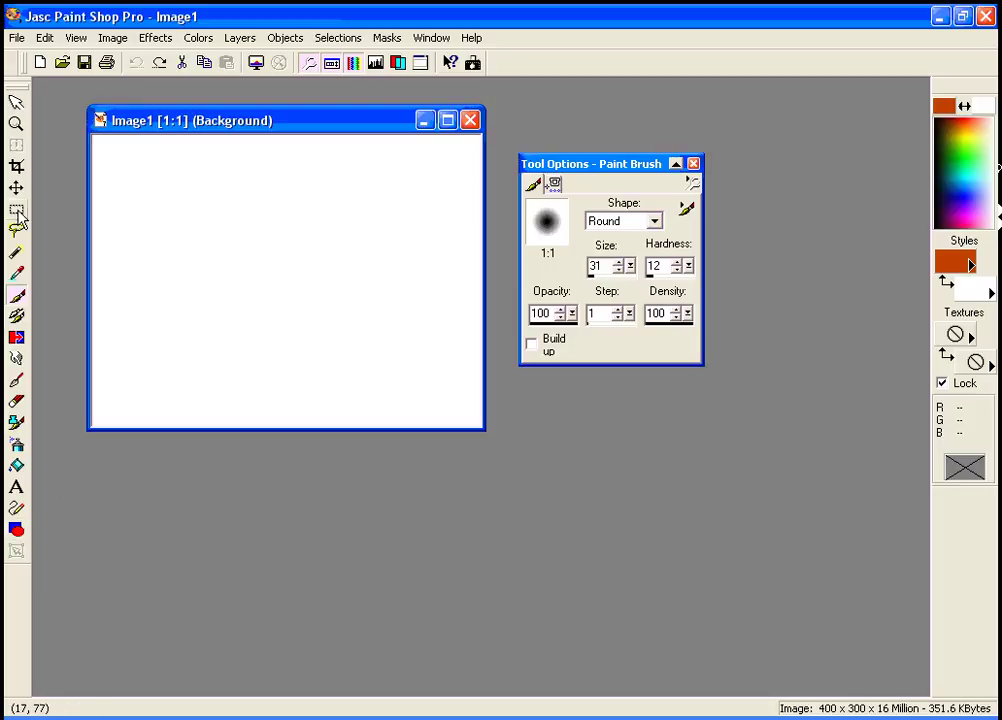
Draw a Rectangle-shaped selection in the canvas's upper left.
{"action": "mouse_move", "coordinate": [161, 123]}
{"action": "left_mouse_down"}
{"action": "mouse_move", "coordinate": [179, 128]}
{"action": "mouse_move", "coordinate": [161, 125]}
{"action": "left_mouse_up"}
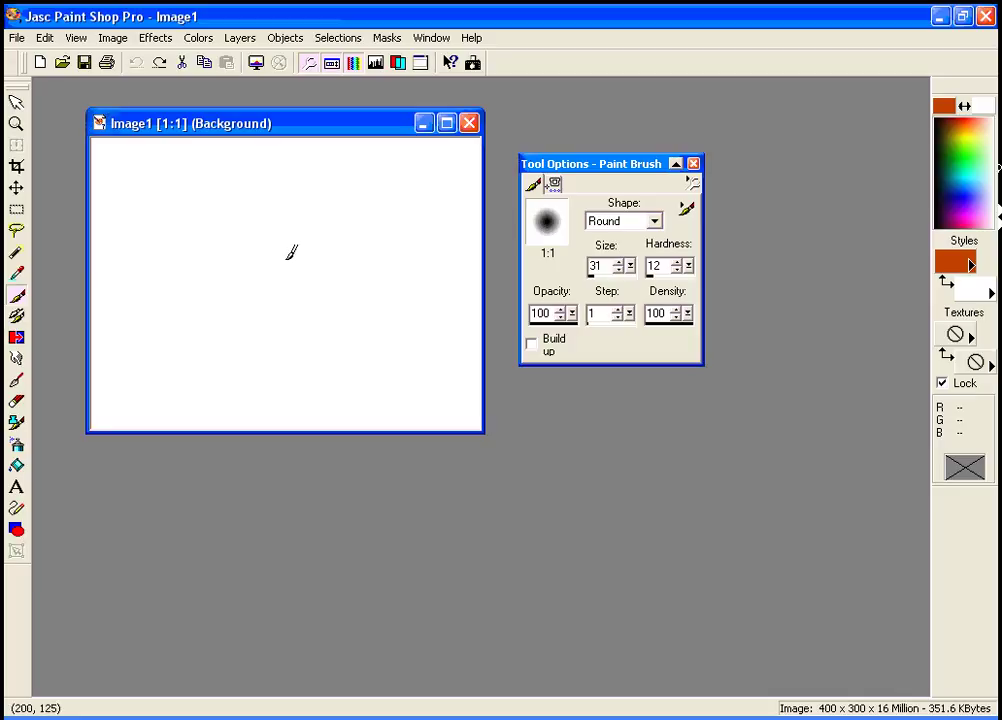
{"action": "left_click_drag", "start_coordinate": [593, 163], "coordinate": [578, 268]}
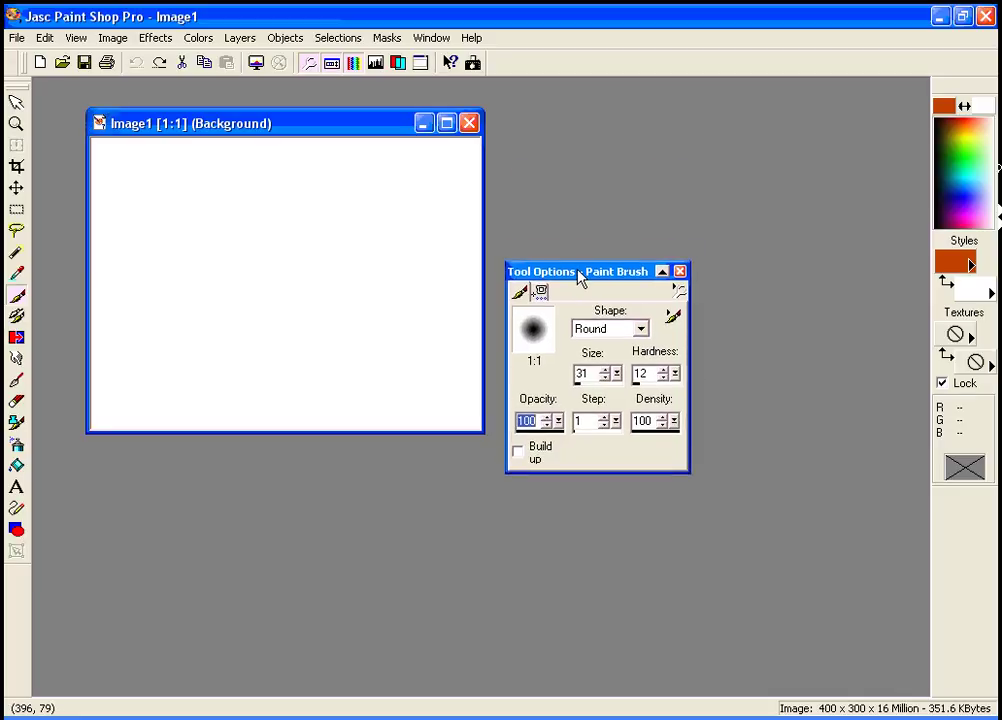
{"action": "left_click", "coordinate": [17, 211]}
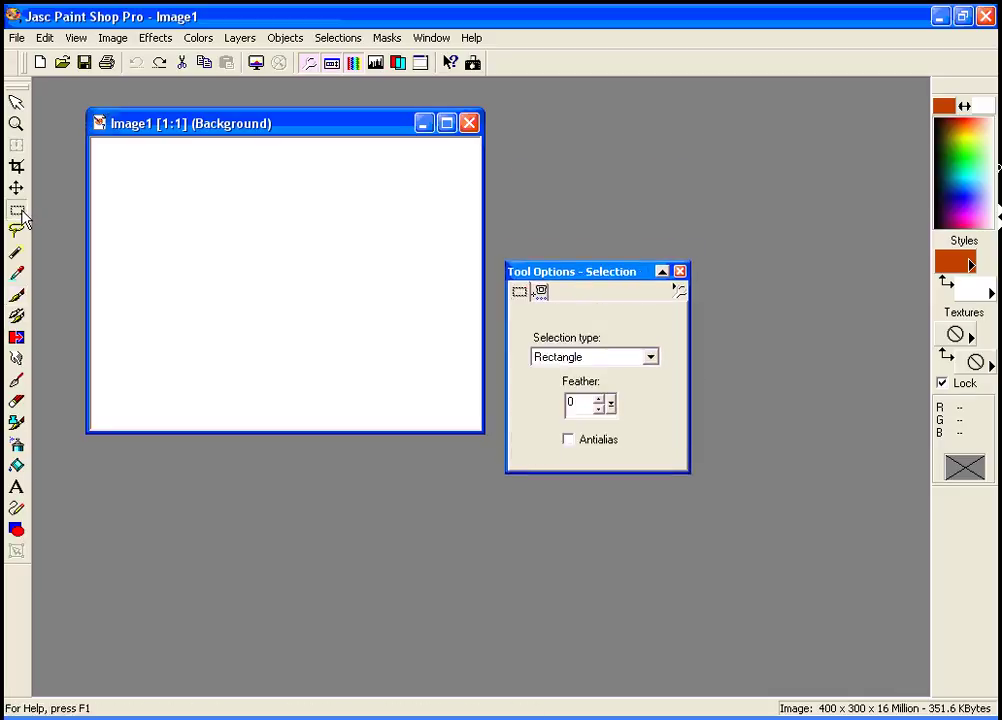
{"action": "left_click", "coordinate": [650, 357]}
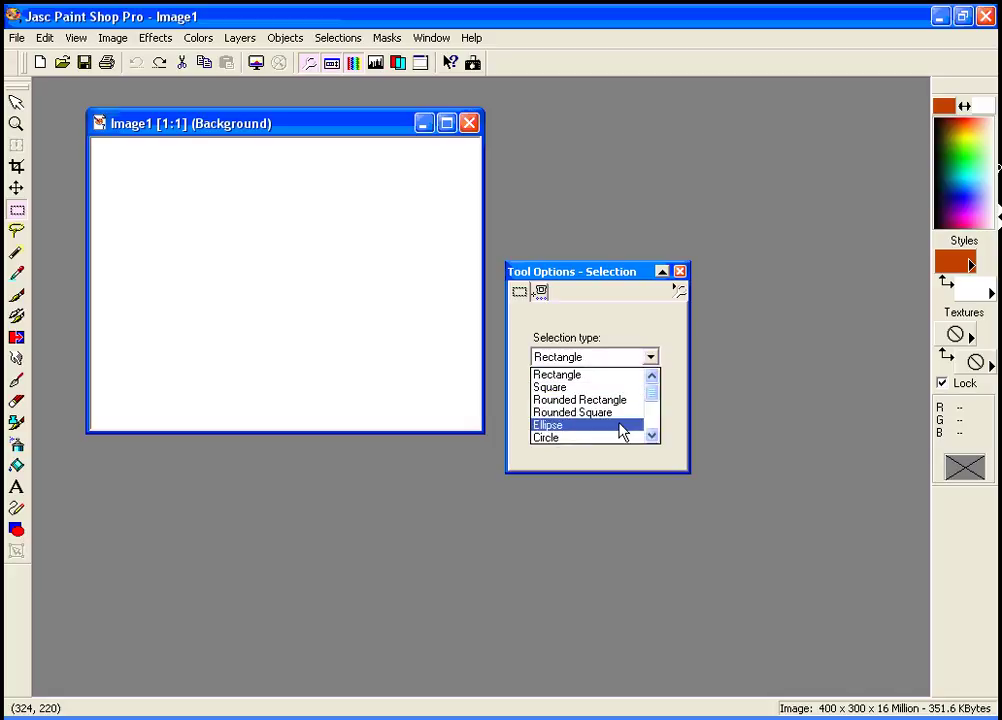
{"action": "left_click", "coordinate": [622, 376]}
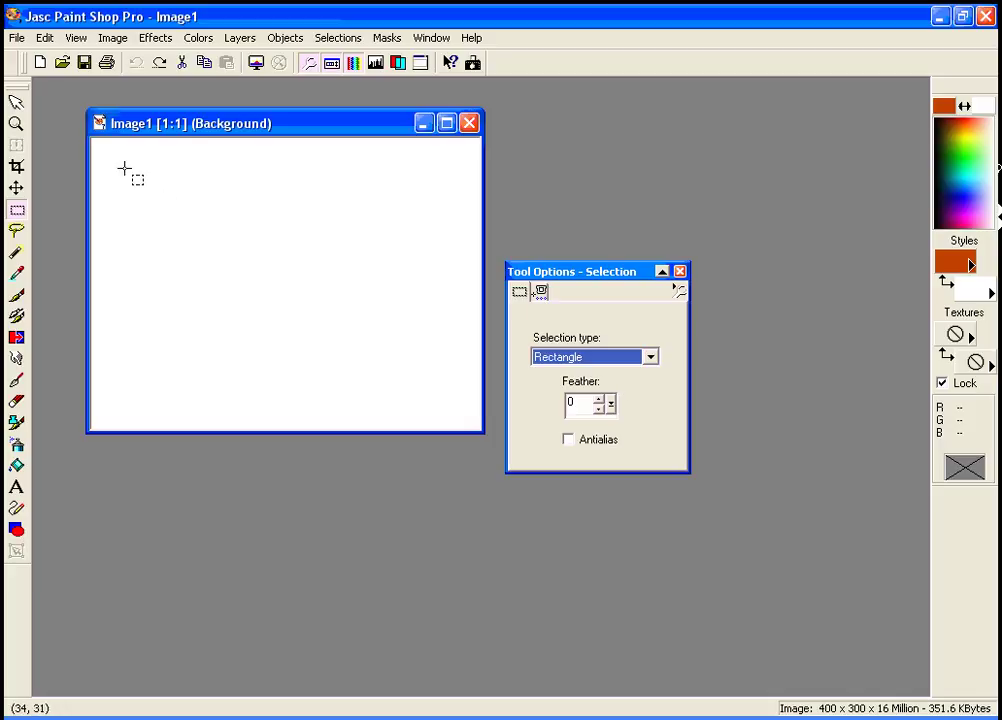
{"action": "left_click_drag", "start_coordinate": [122, 167], "coordinate": [348, 284]}
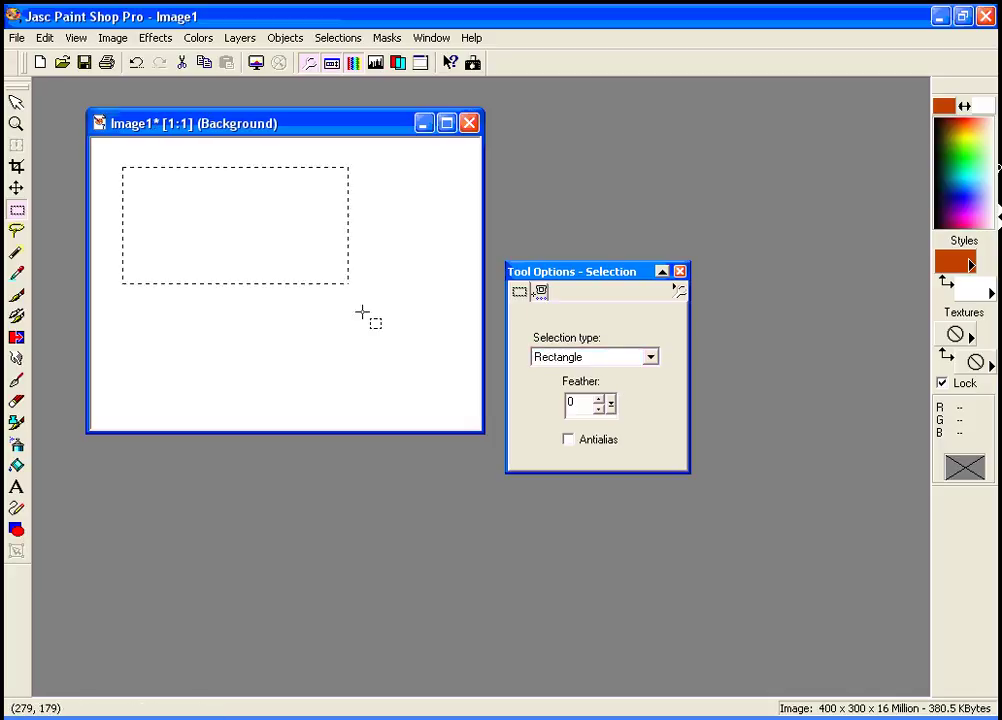
Flood-fill the selected rectangle with dark green.
{"action": "left_click", "coordinate": [17, 466]}
{"action": "left_click", "coordinate": [963, 152]}
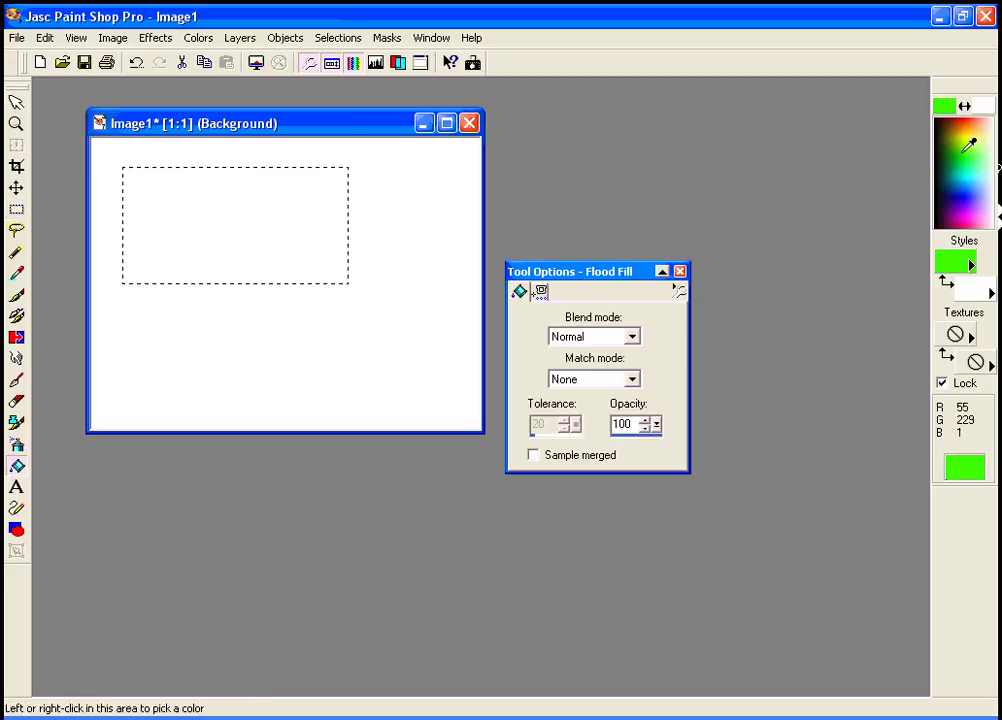
{"action": "left_click", "coordinate": [964, 158]}
{"action": "left_click", "coordinate": [287, 200]}
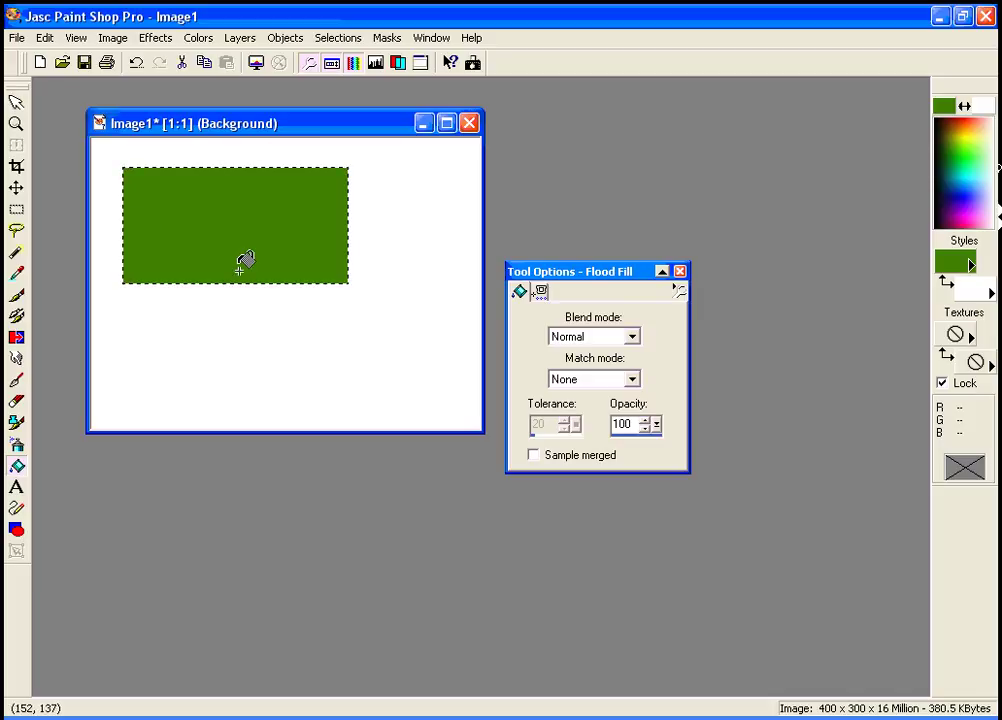
Clear the selection and undo the dark green fill, then tidy the image and palette windows.
{"action": "left_click", "coordinate": [340, 42]}
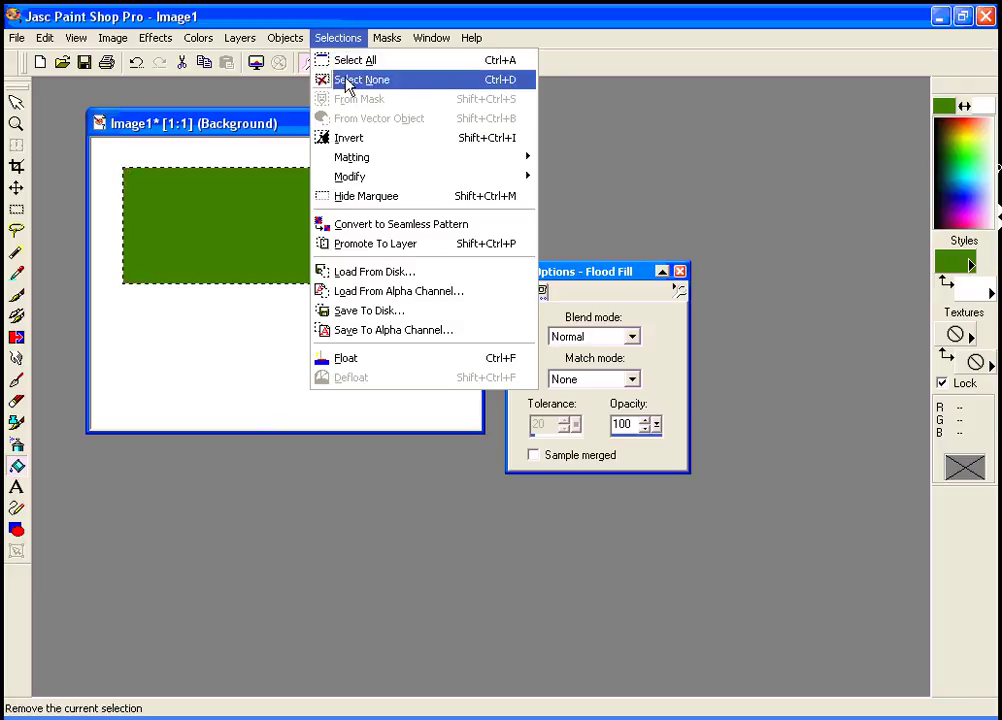
{"action": "left_click", "coordinate": [341, 40]}
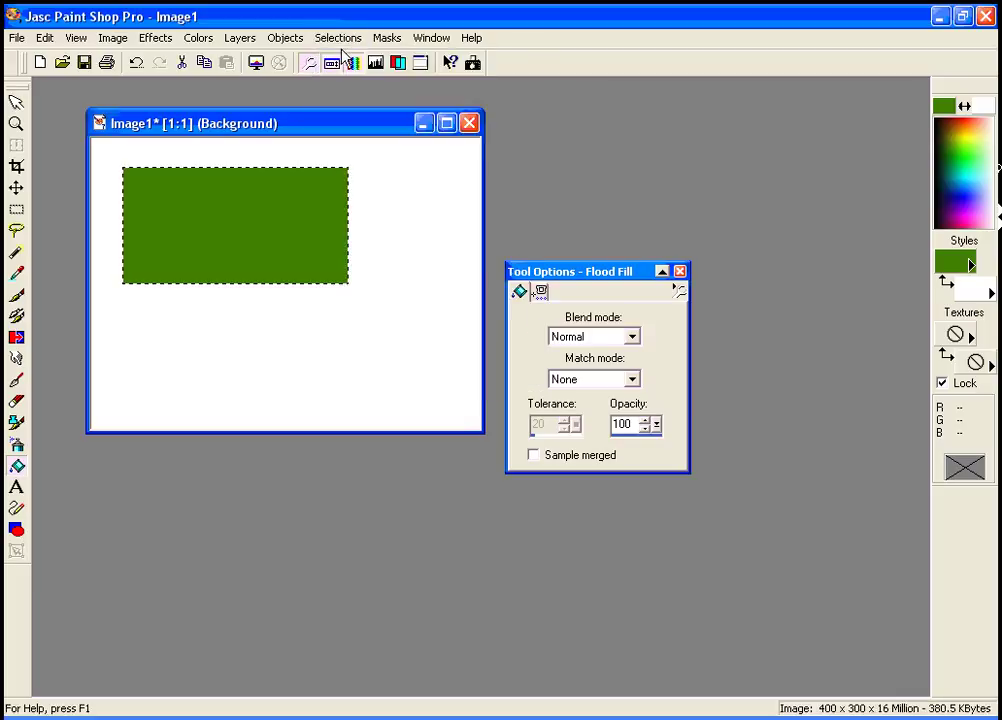
{"action": "left_click", "coordinate": [341, 40]}
{"action": "left_click", "coordinate": [360, 80]}
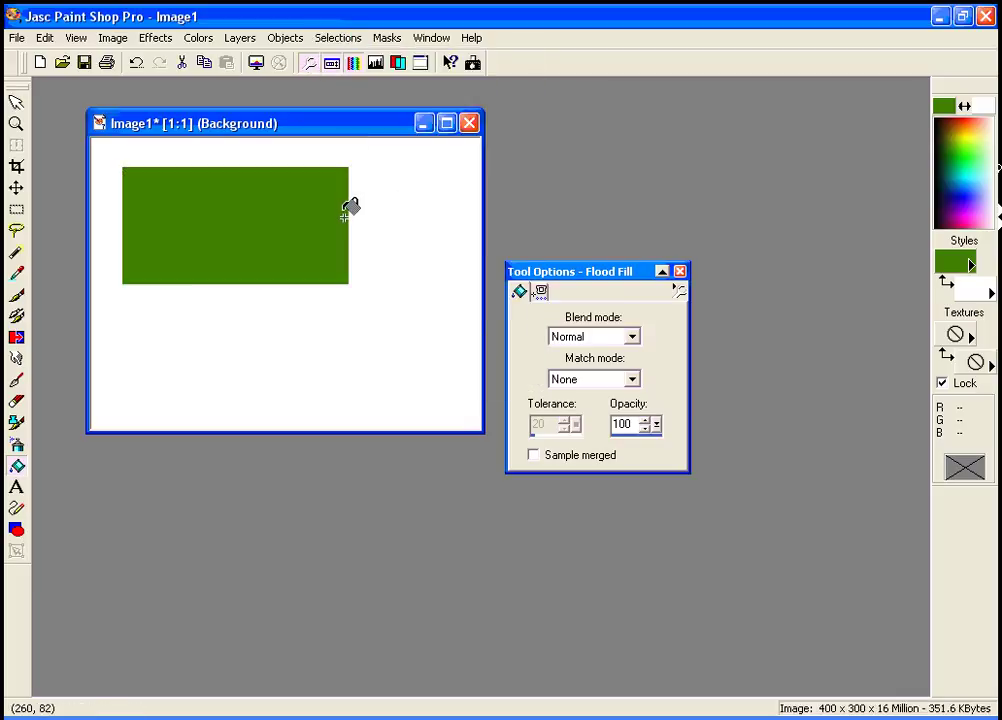
{"action": "left_click", "coordinate": [136, 62]}
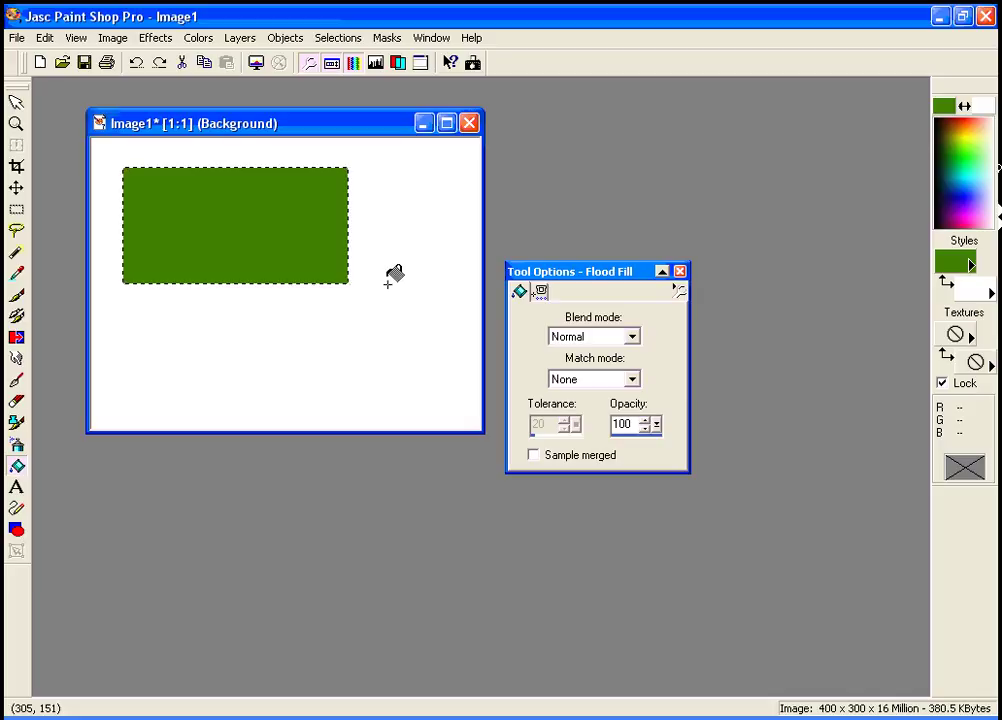
{"action": "key", "text": "ctrl"}
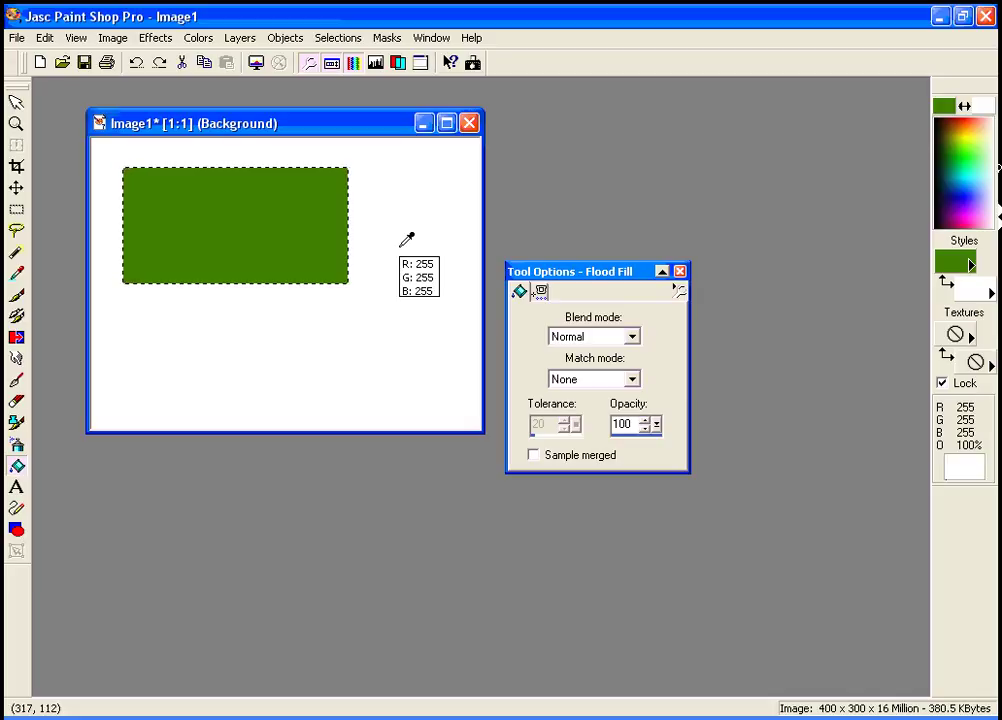
{"action": "key", "text": "ctrl+d"}
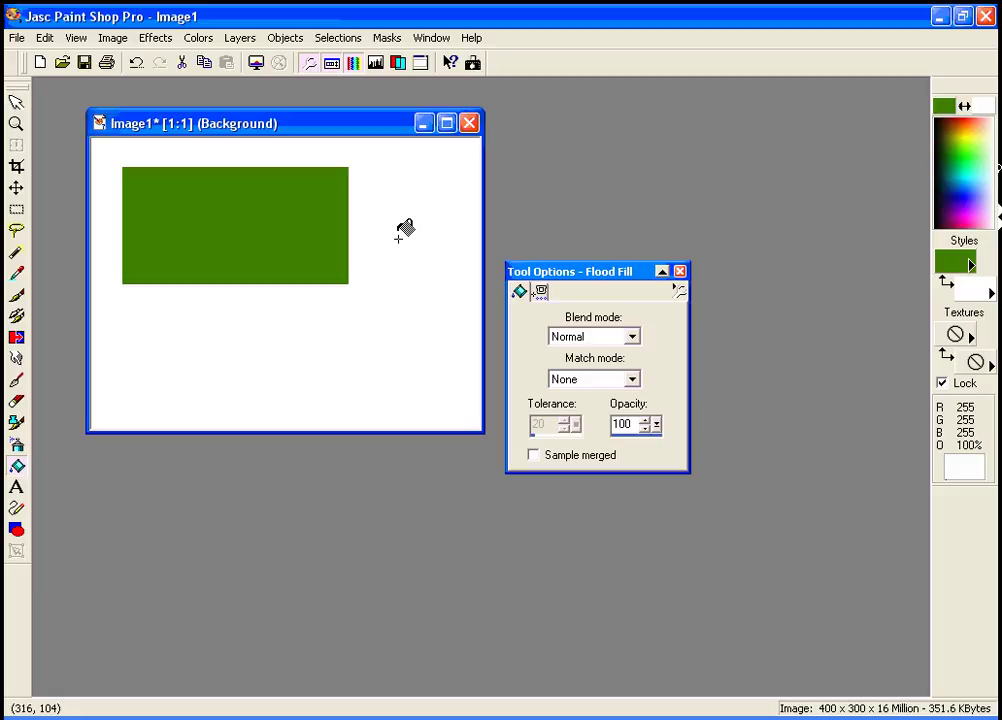
{"action": "key", "text": "ctrl+z"}
{"action": "key", "text": "ctrl+z"}
{"action": "key", "text": "ctrl+z"}
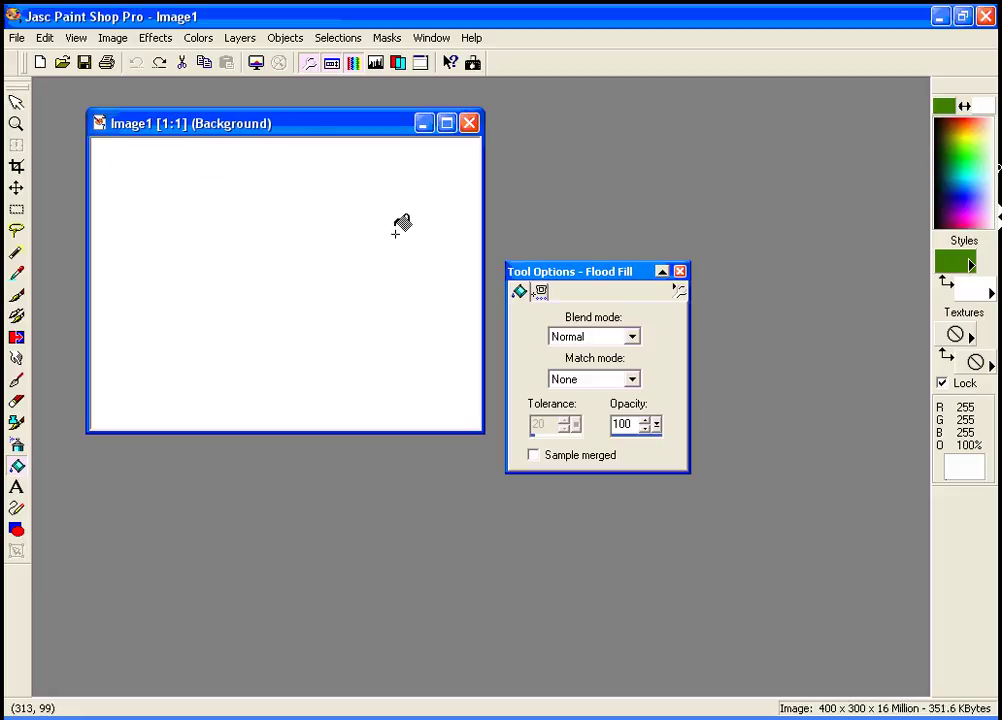
{"action": "left_click_drag", "start_coordinate": [349, 126], "coordinate": [372, 122]}
{"action": "left_click_drag", "start_coordinate": [628, 278], "coordinate": [738, 296]}
{"action": "left_click_drag", "start_coordinate": [320, 122], "coordinate": [288, 119]}
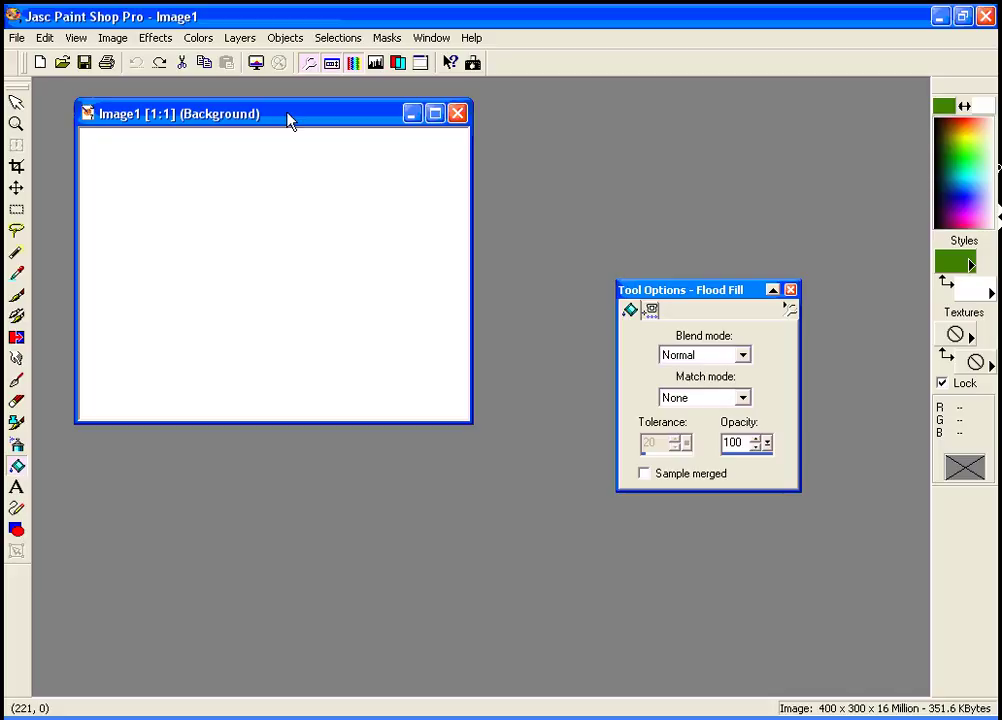
Show the Layers palette and arrange it above the fill options palette.
{"action": "left_click_drag", "start_coordinate": [718, 291], "coordinate": [592, 389]}
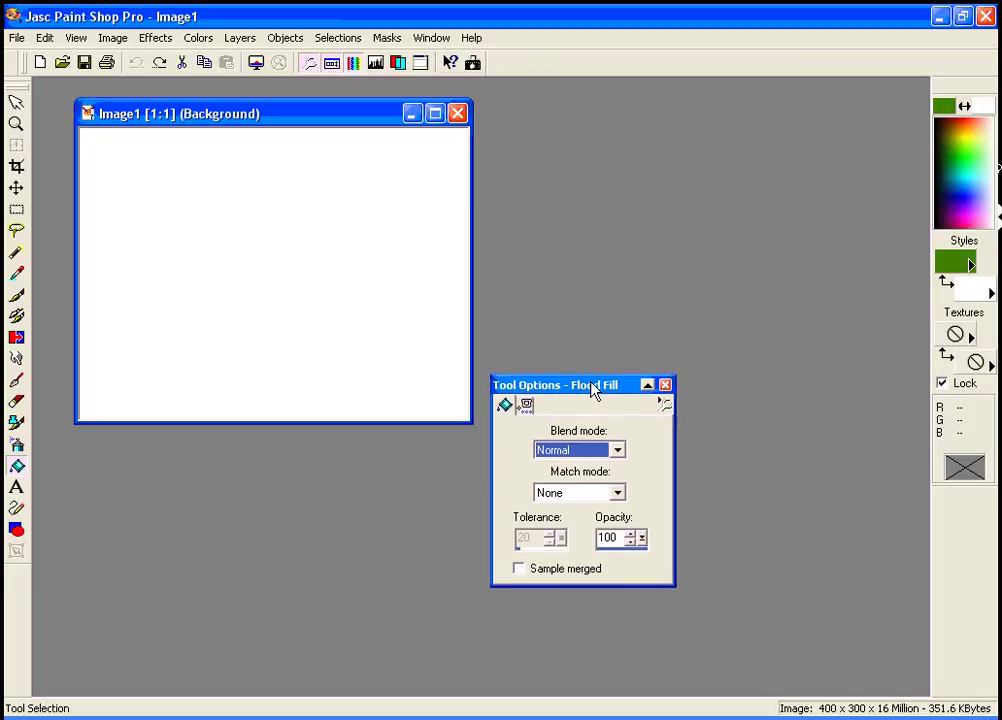
{"action": "left_click", "coordinate": [399, 63]}
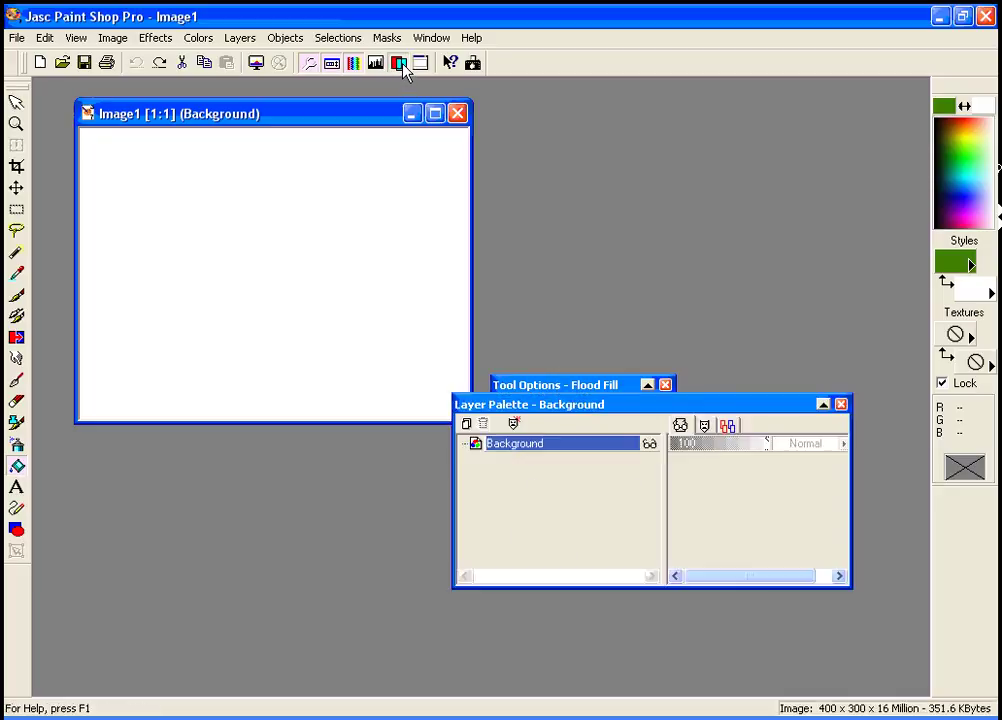
{"action": "left_click_drag", "start_coordinate": [574, 406], "coordinate": [630, 134]}
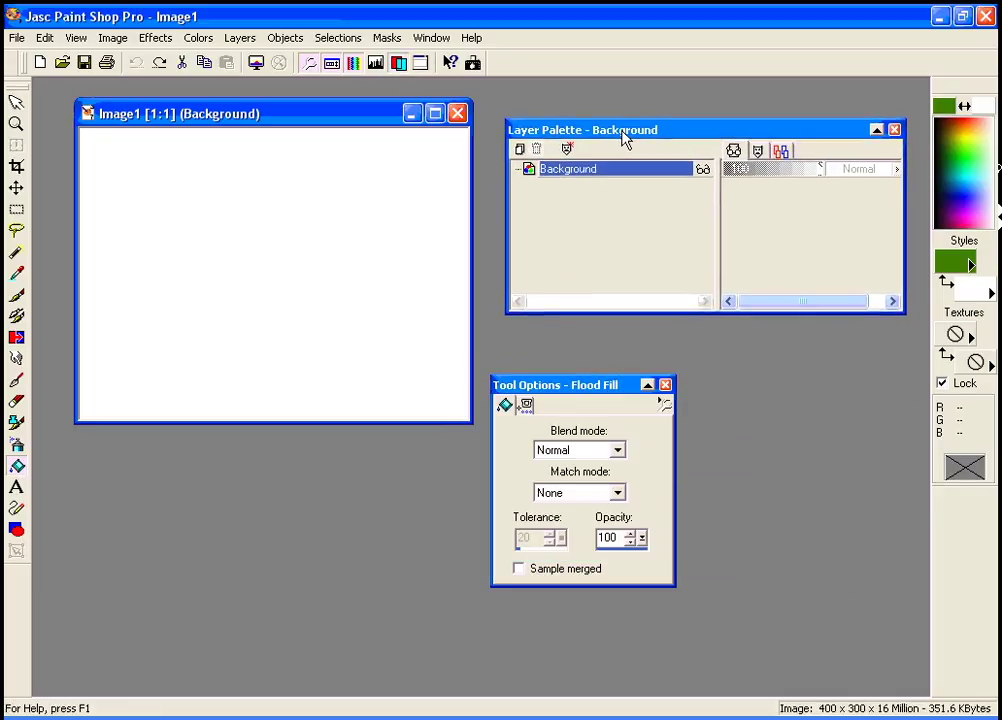
{"action": "left_click_drag", "start_coordinate": [577, 389], "coordinate": [612, 357]}
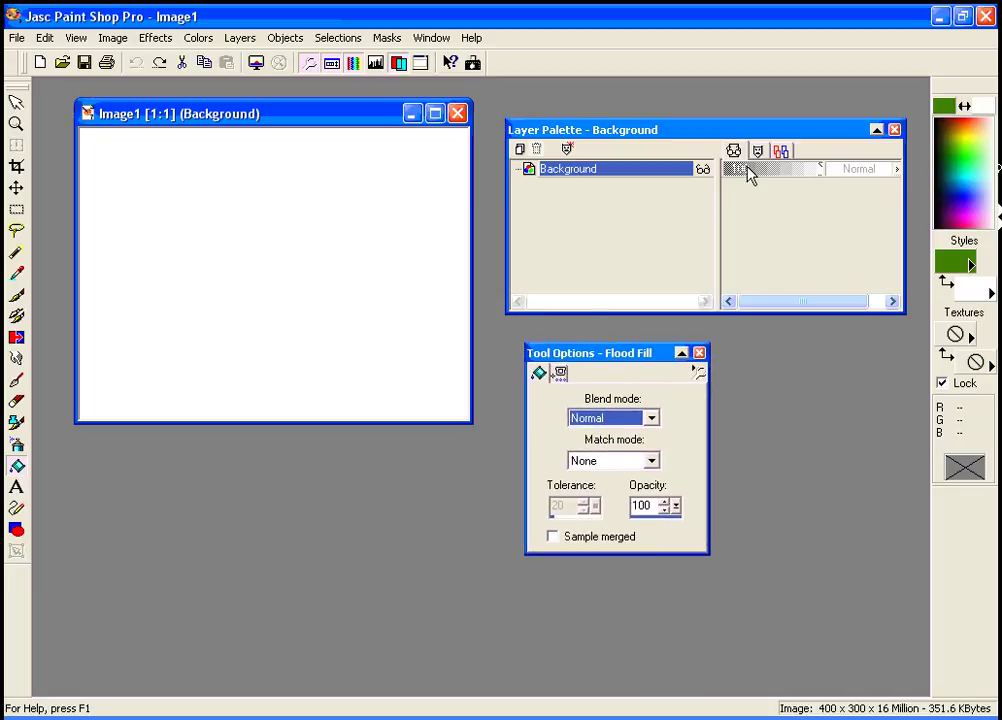
{"action": "left_click", "coordinate": [820, 172]}
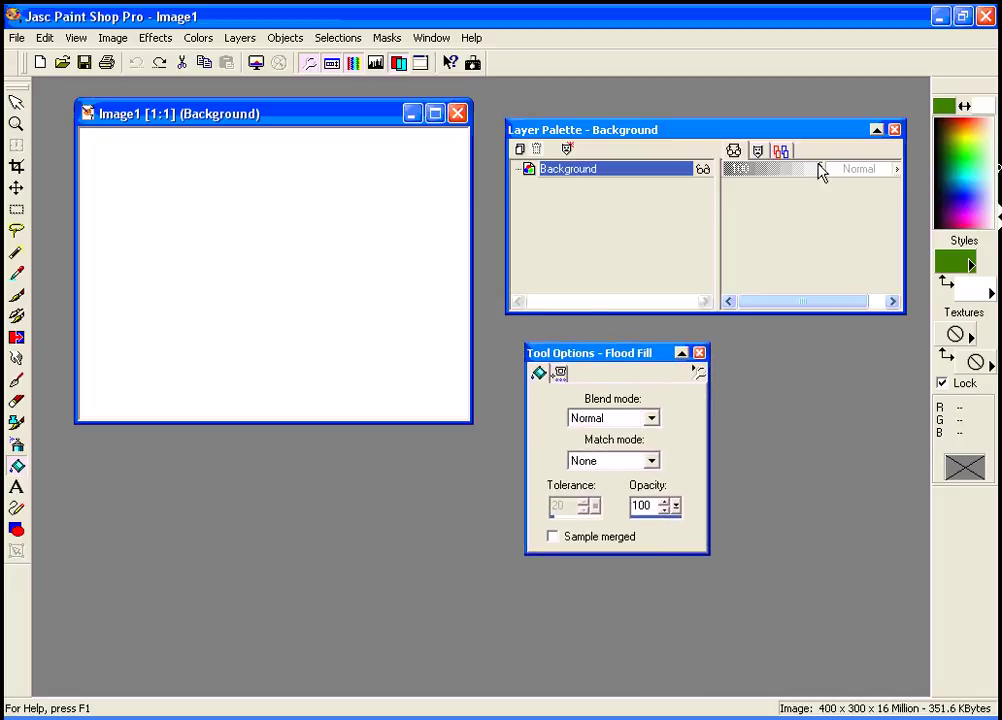
Add a new layer named 'rectangle' above Background.
{"action": "left_click", "coordinate": [520, 149]}
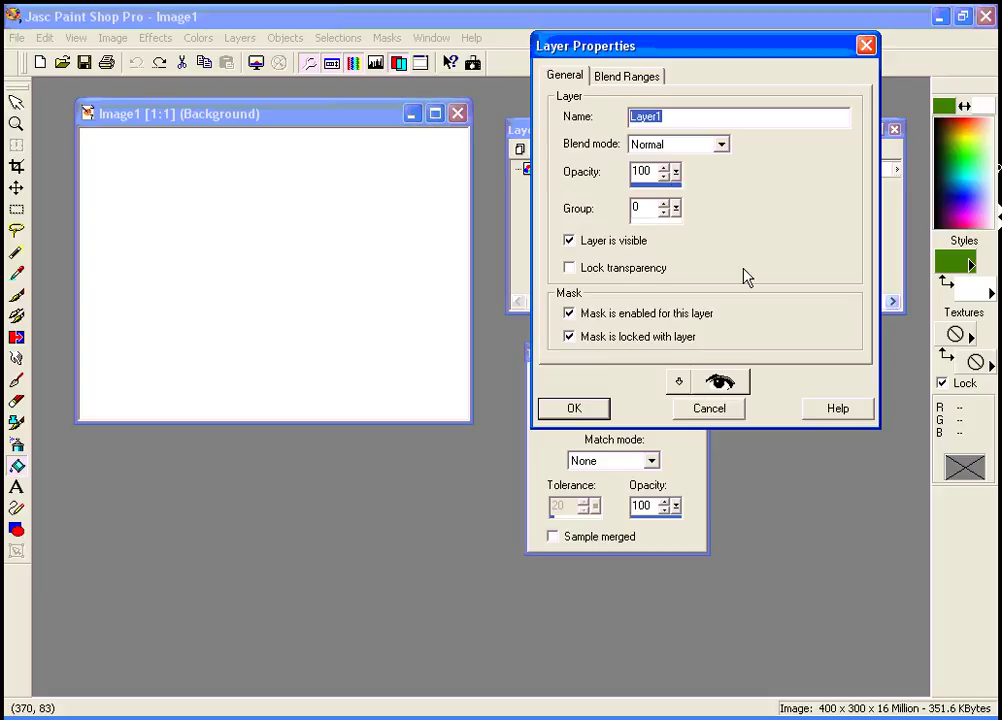
{"action": "type", "text": "rectangle"}
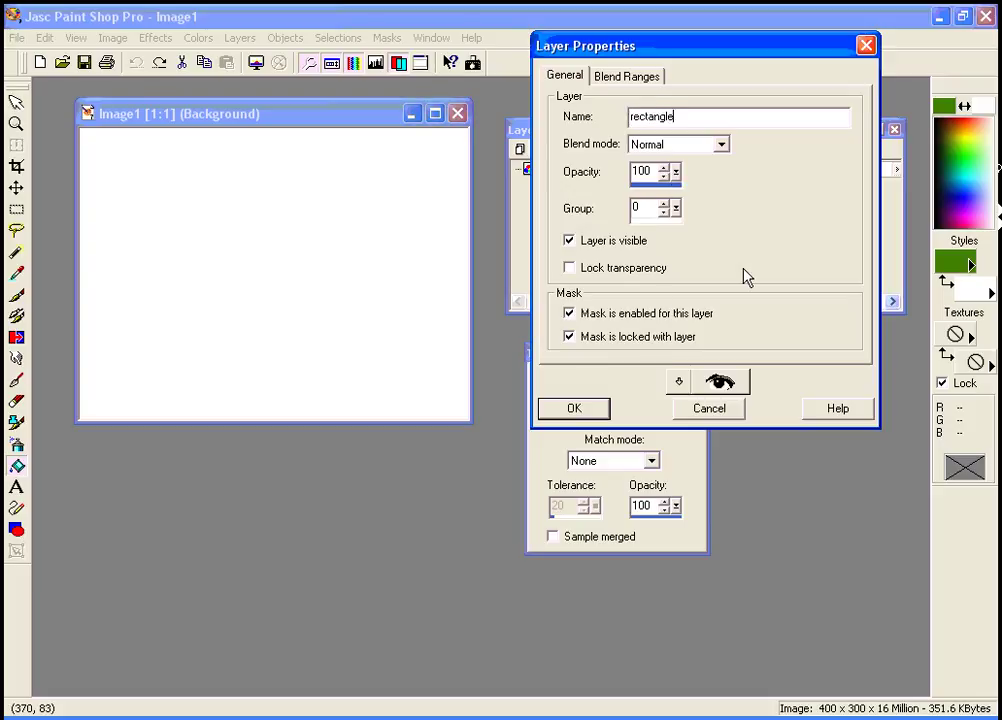
{"action": "left_click", "coordinate": [576, 409]}
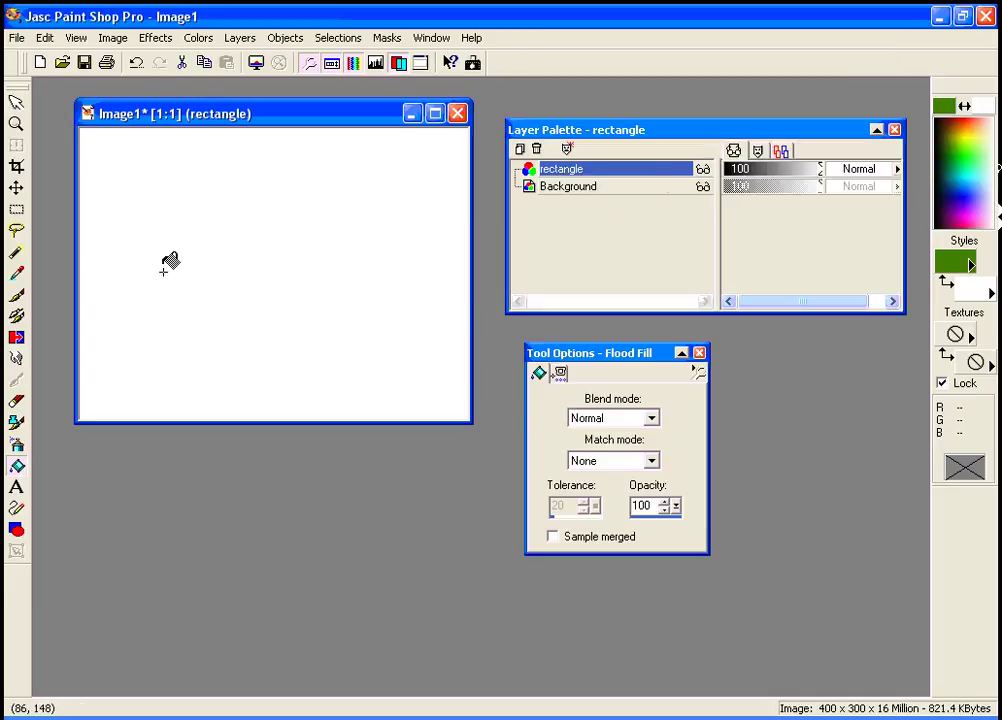
{"action": "left_click", "coordinate": [16, 209]}
Select a rectangle near the top-left and flood-fill it with orange.
{"action": "left_click_drag", "start_coordinate": [111, 161], "coordinate": [314, 264]}
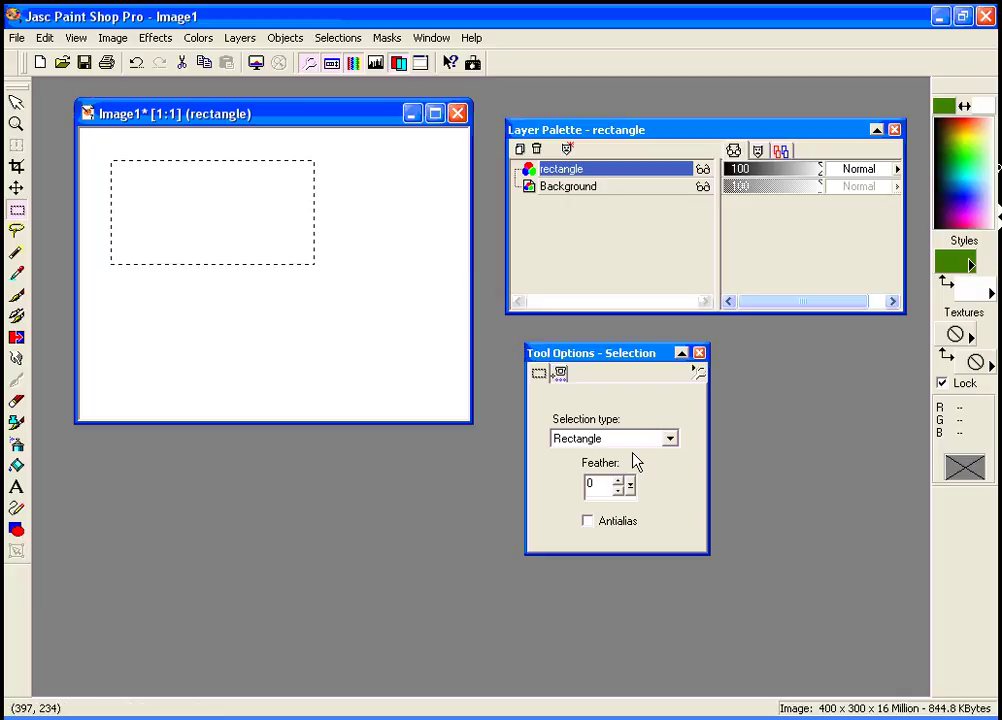
{"action": "left_click", "coordinate": [16, 465]}
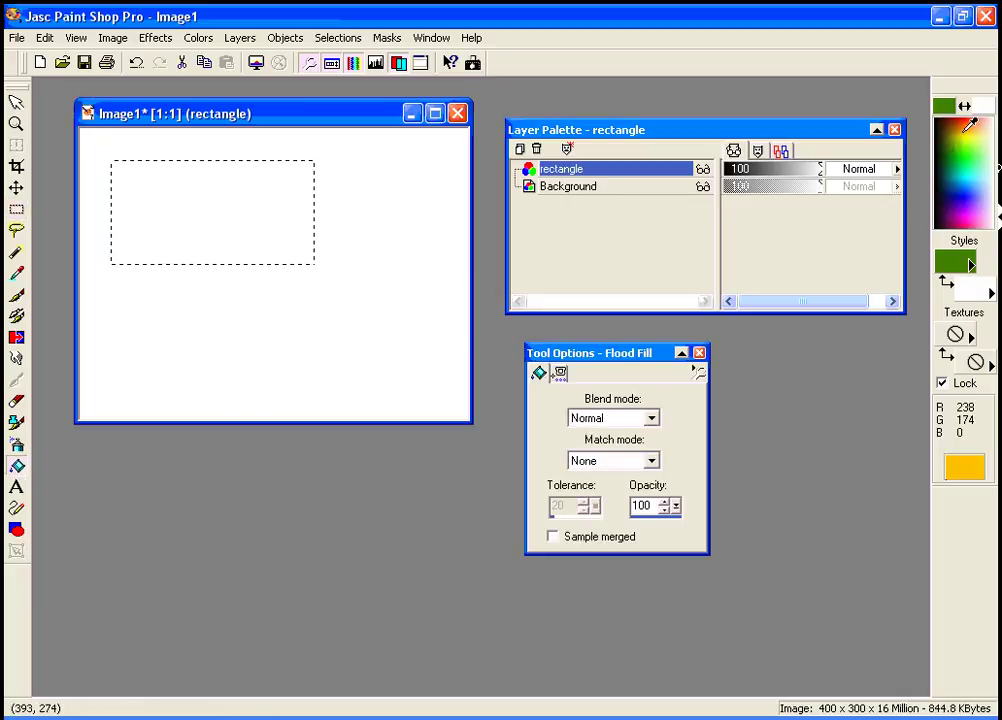
{"action": "left_click", "coordinate": [955, 130]}
{"action": "left_click", "coordinate": [950, 125]}
{"action": "left_click", "coordinate": [252, 213]}
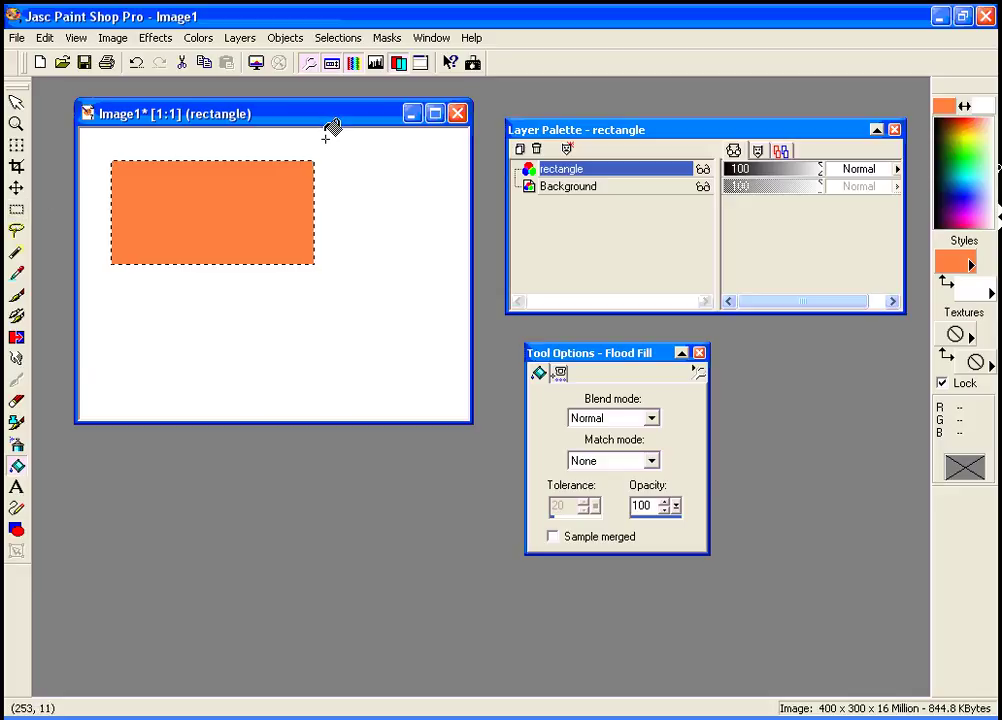
Deselect and move the orange rectangle flush into the canvas's top-left corner.
{"action": "key", "text": "ctrl+d"}
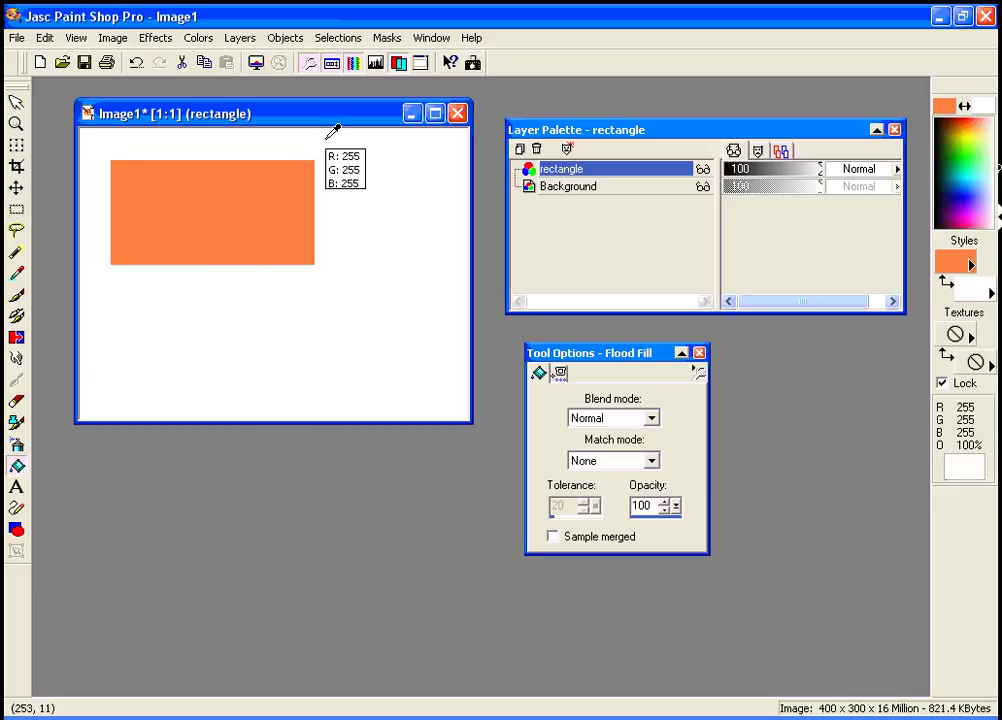
{"action": "left_click", "coordinate": [17, 189]}
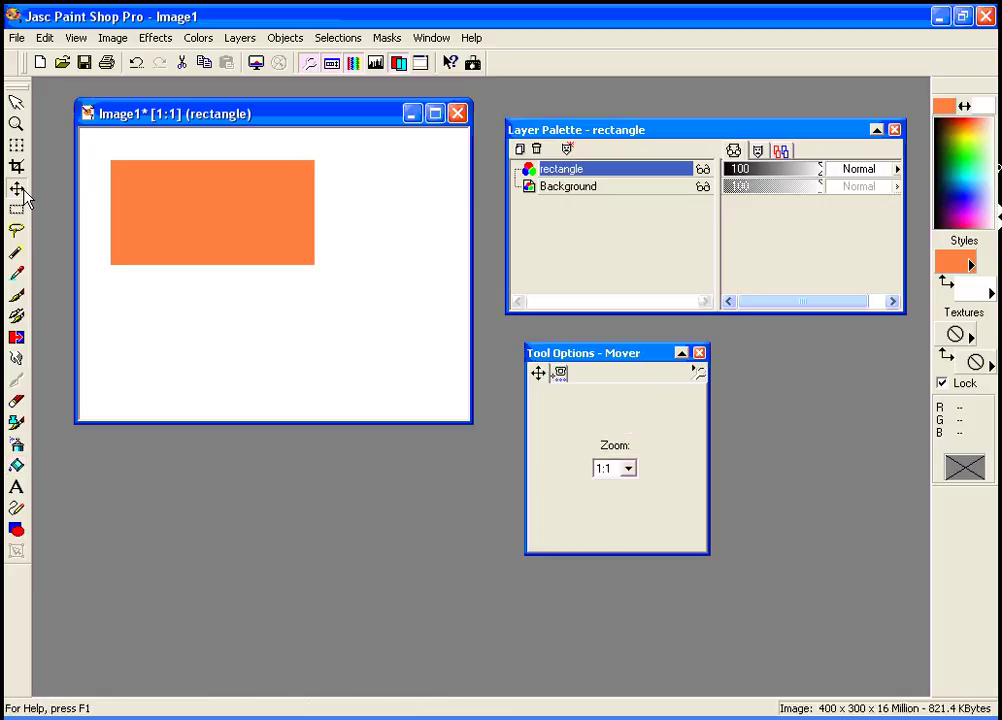
{"action": "left_click_drag", "start_coordinate": [223, 203], "coordinate": [196, 172]}
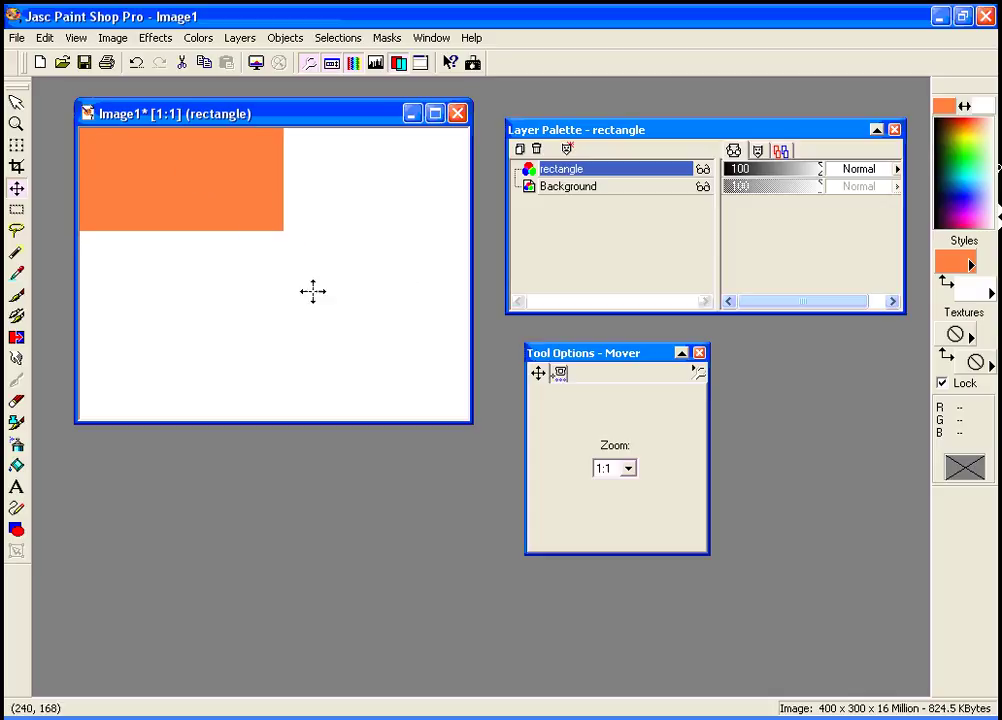
Create a new empty layer named 'circle' at the top of the stack.
{"action": "left_click", "coordinate": [519, 149]}
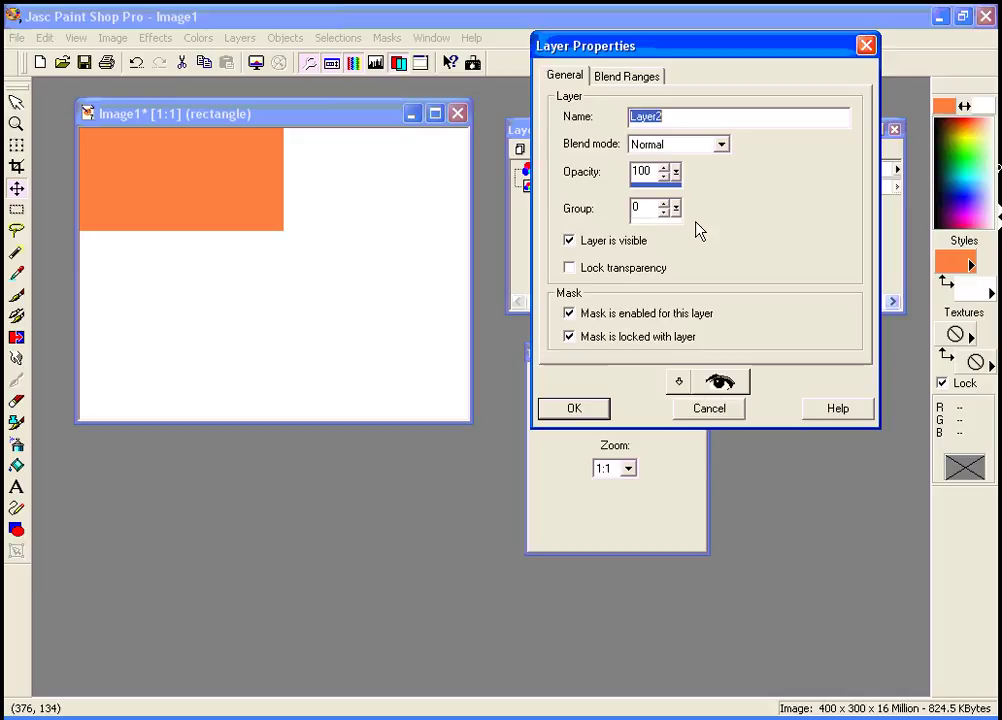
{"action": "type", "text": "circle"}
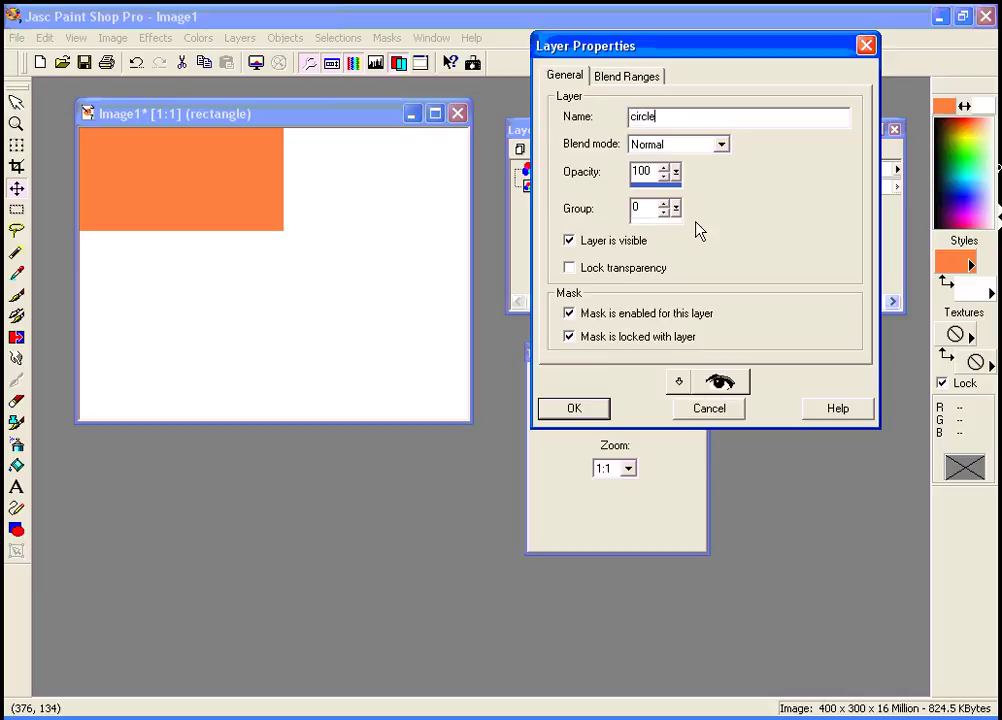
{"action": "left_click", "coordinate": [590, 413]}
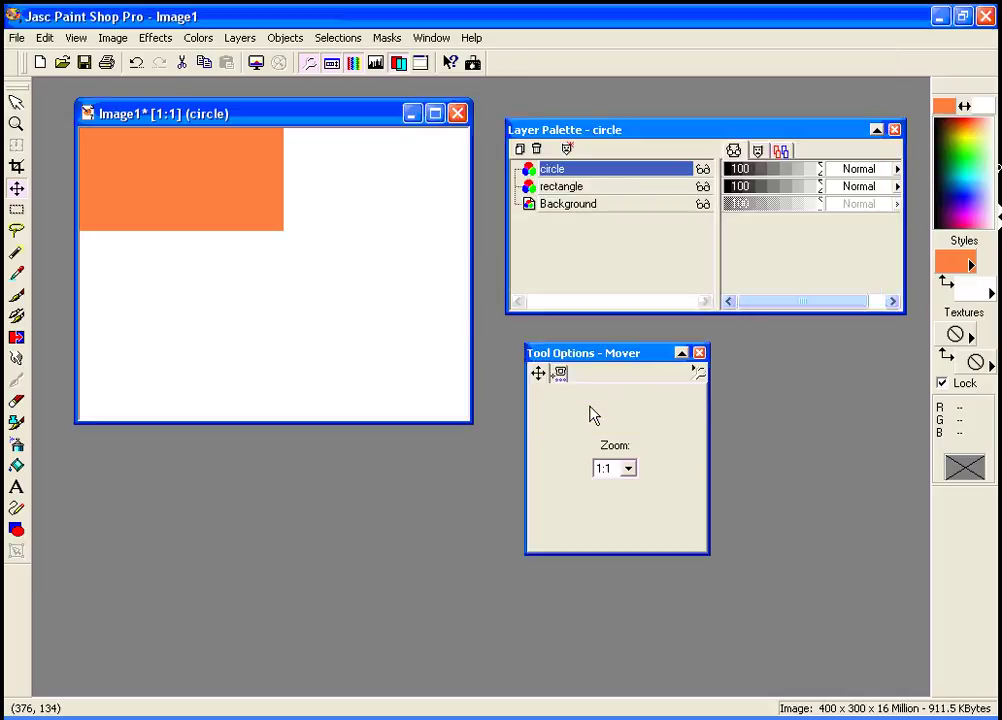
Draw a circular selection near the canvas centre, overlapping the orange rectangle.
{"action": "left_click", "coordinate": [18, 212]}
{"action": "left_click_drag", "start_coordinate": [606, 356], "coordinate": [595, 285]}
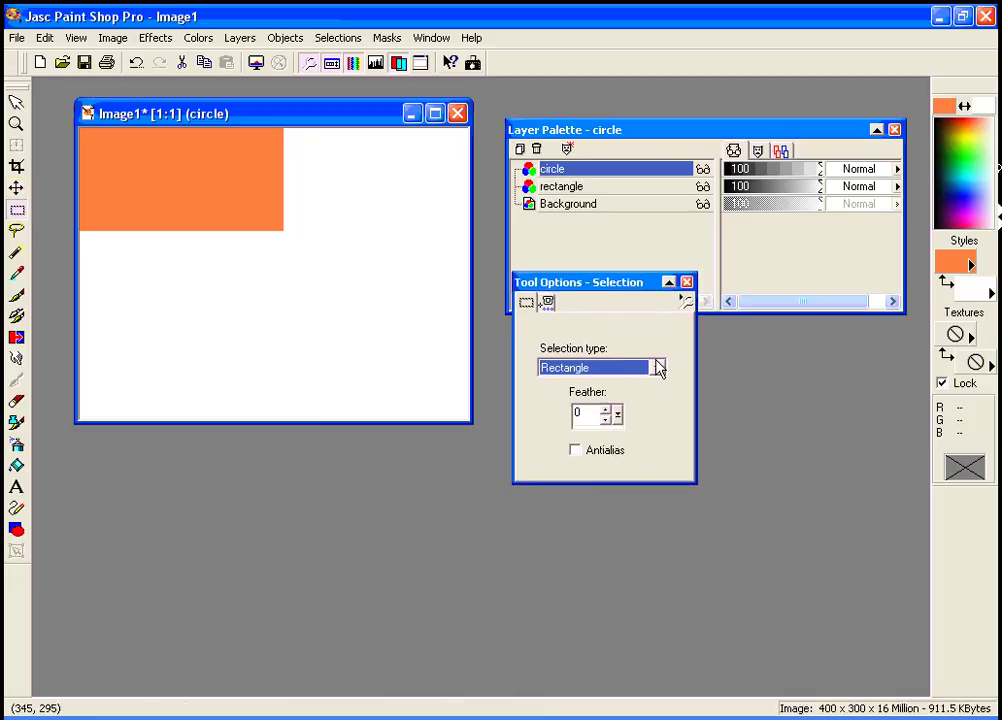
{"action": "left_click", "coordinate": [658, 368]}
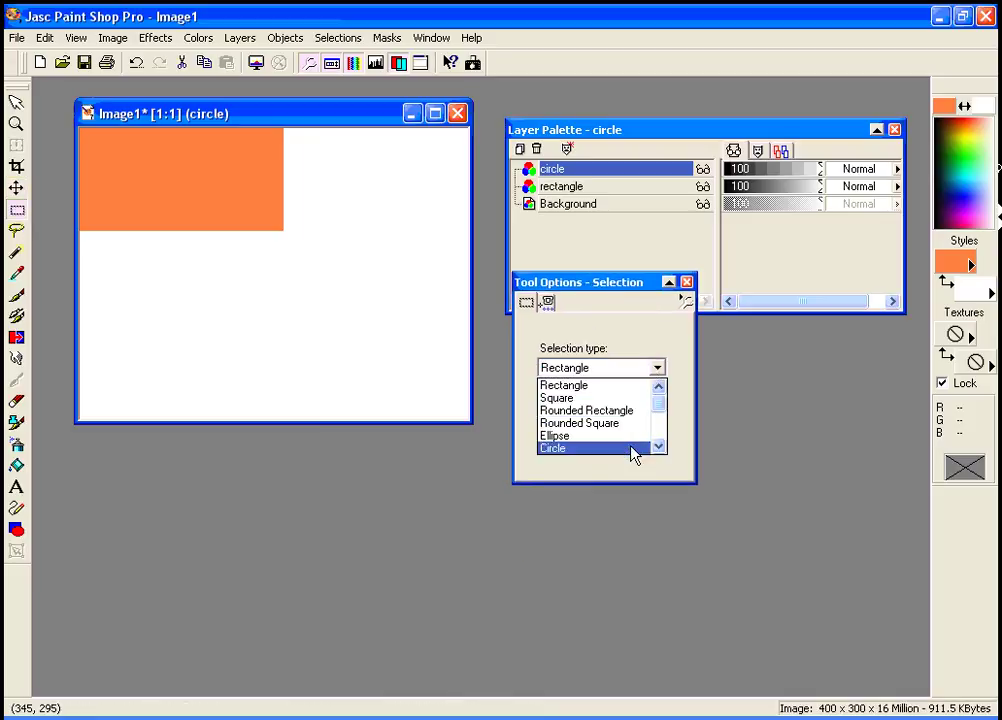
{"action": "left_click", "coordinate": [632, 455]}
{"action": "left_click_drag", "start_coordinate": [601, 289], "coordinate": [633, 367]}
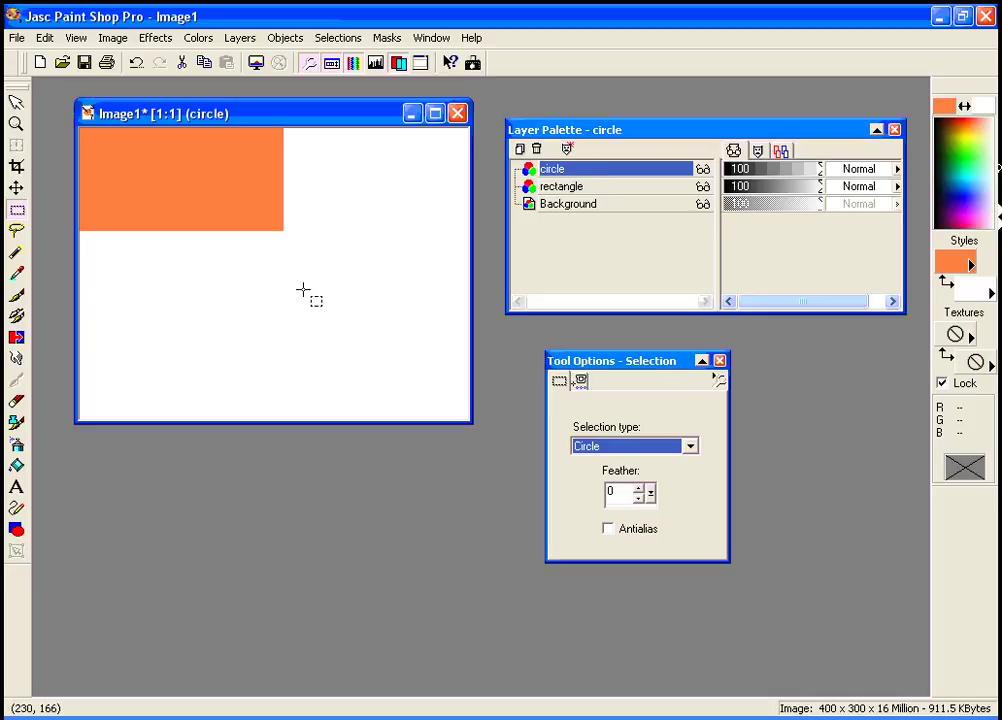
{"action": "left_click_drag", "start_coordinate": [272, 255], "coordinate": [331, 313]}
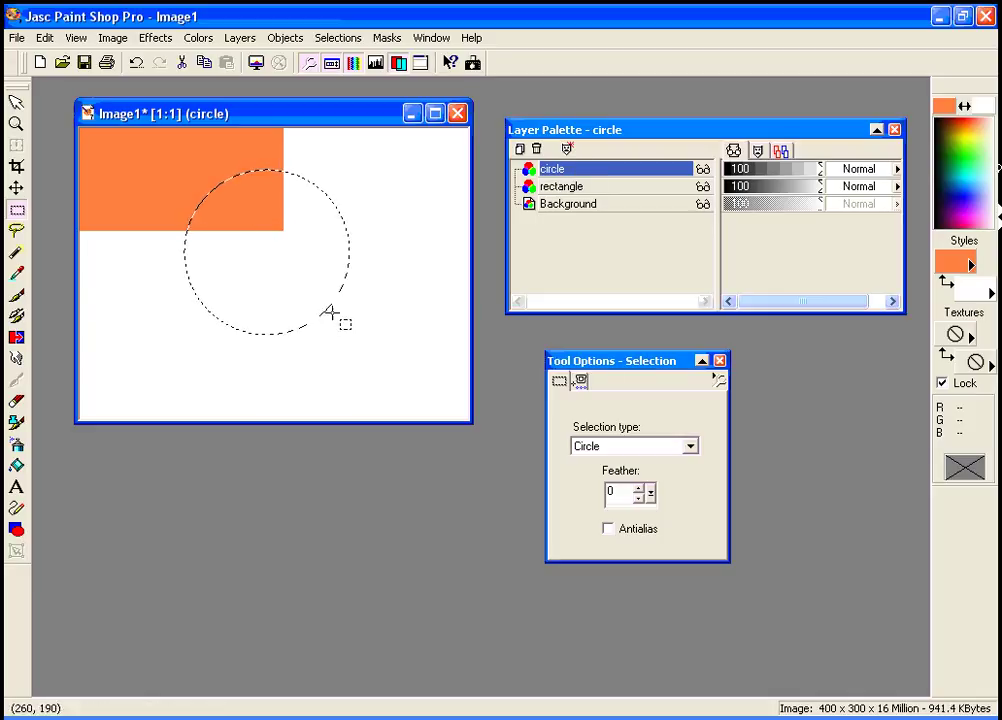
Flood-fill the circle with light blue and clear the selection.
{"action": "left_click", "coordinate": [17, 467]}
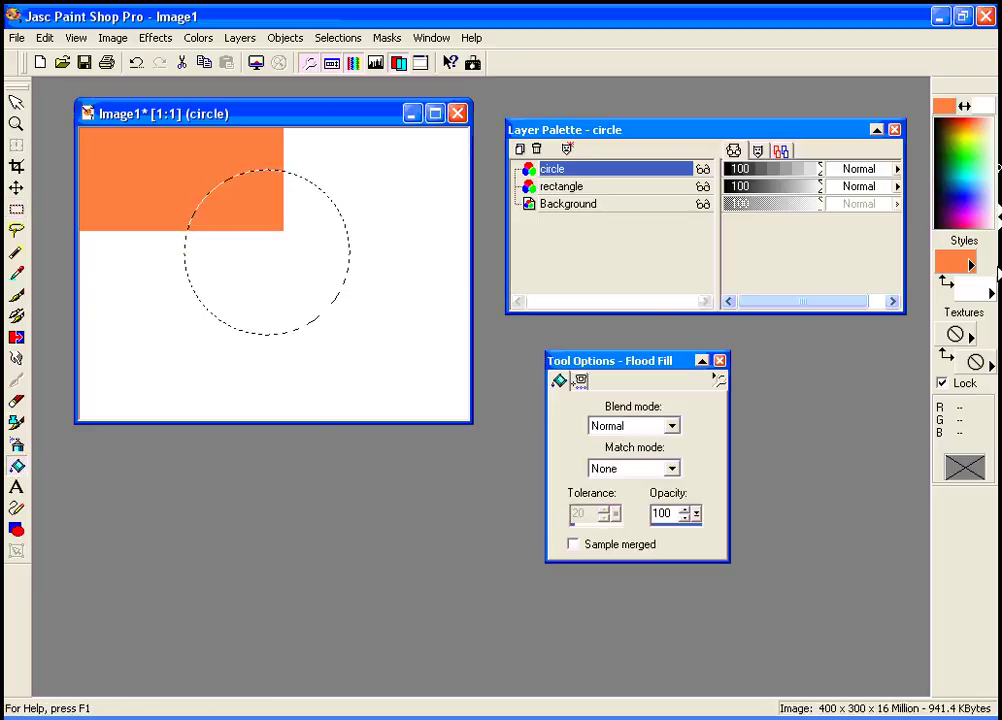
{"action": "left_click", "coordinate": [978, 189]}
{"action": "left_click", "coordinate": [282, 236]}
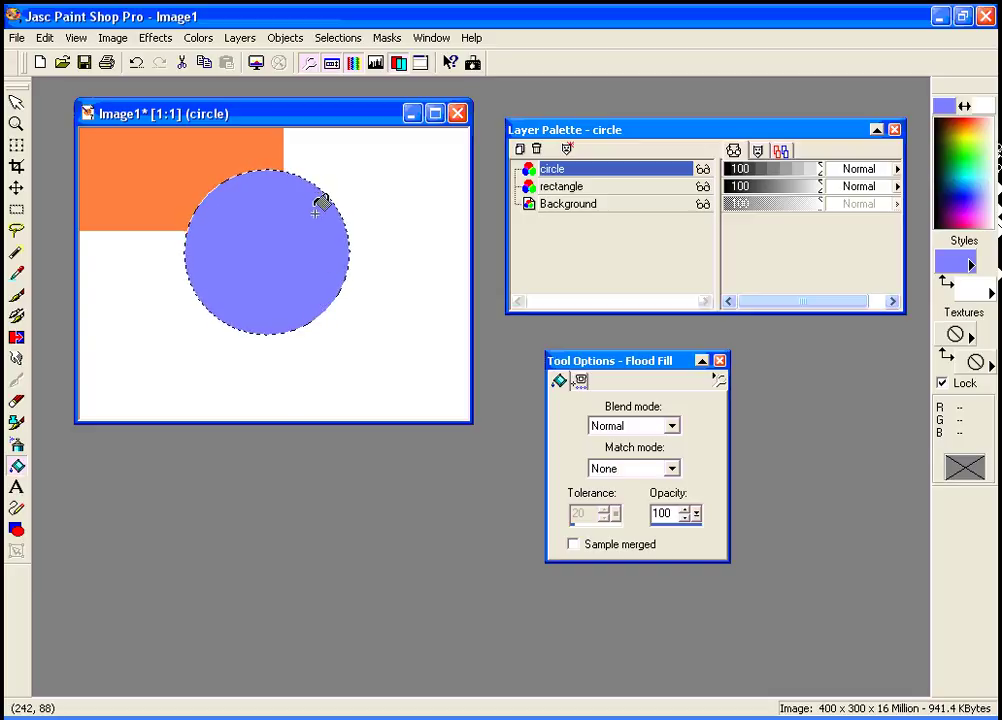
{"action": "key", "text": "ctrl+d"}
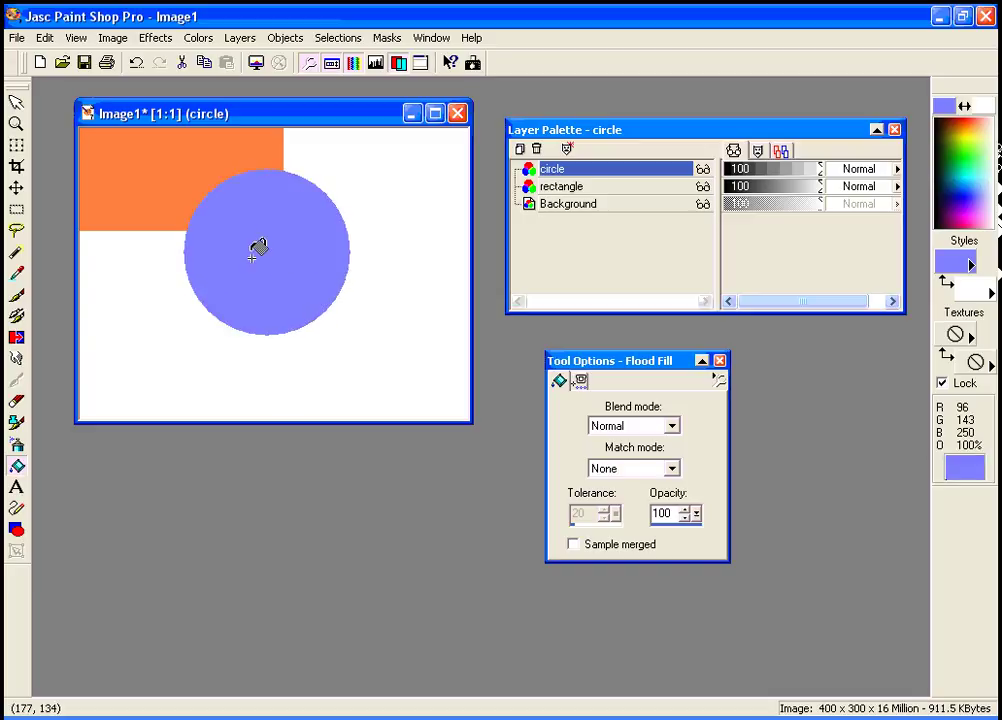
Move the blue circle on the circle layer slightly right and down, over the rectangle's left side.
{"action": "left_click", "coordinate": [16, 188]}
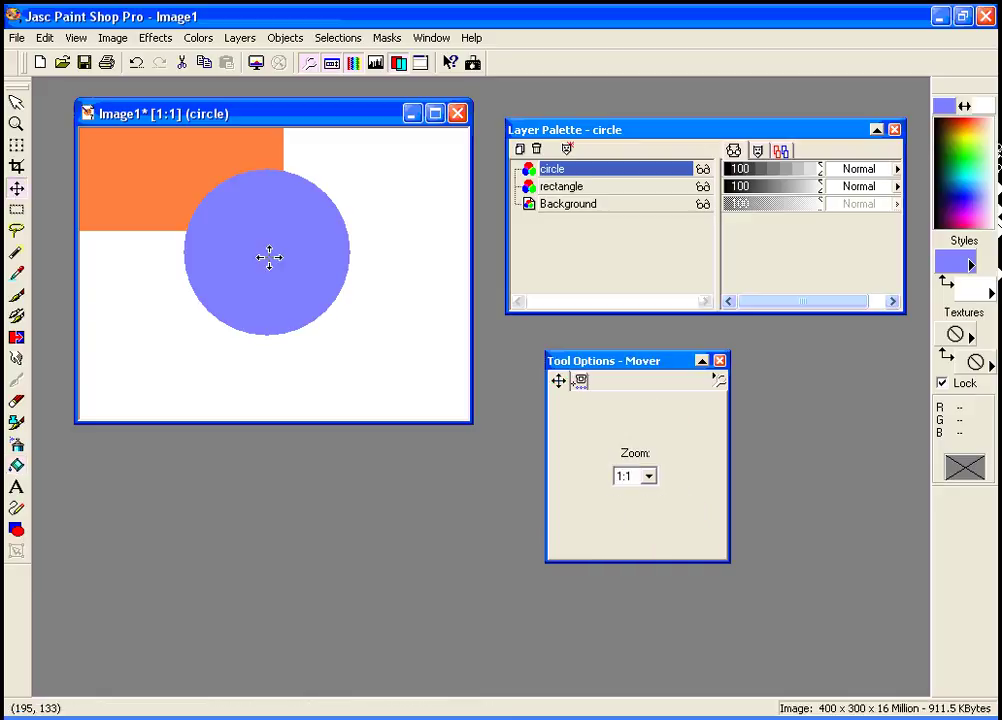
{"action": "left_click_drag", "start_coordinate": [268, 256], "coordinate": [164, 234]}
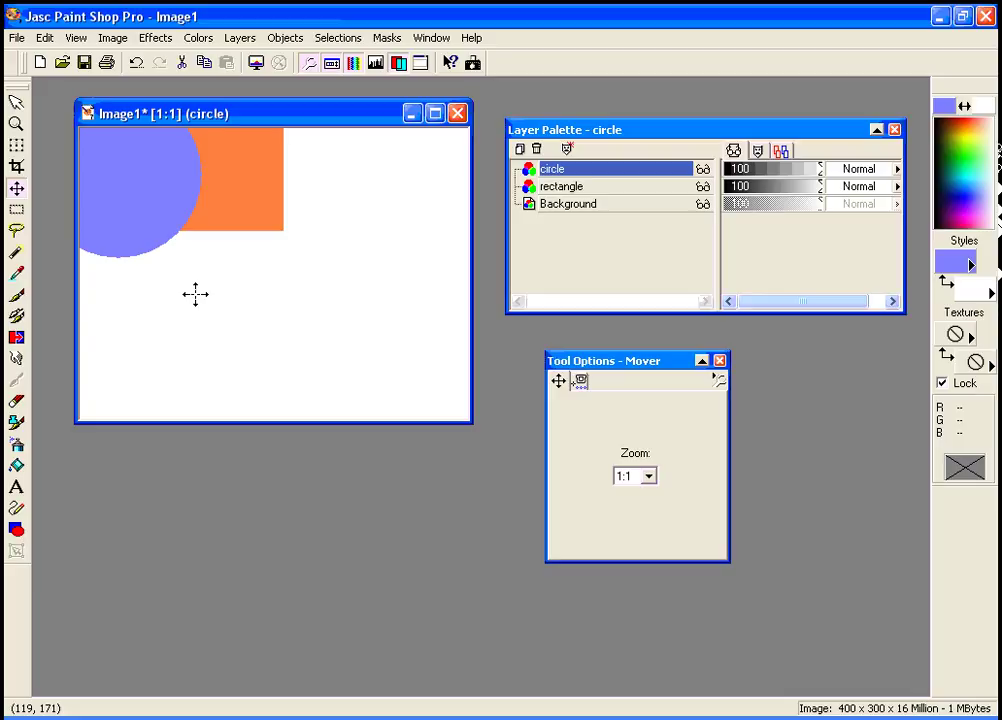
{"action": "left_click", "coordinate": [570, 188]}
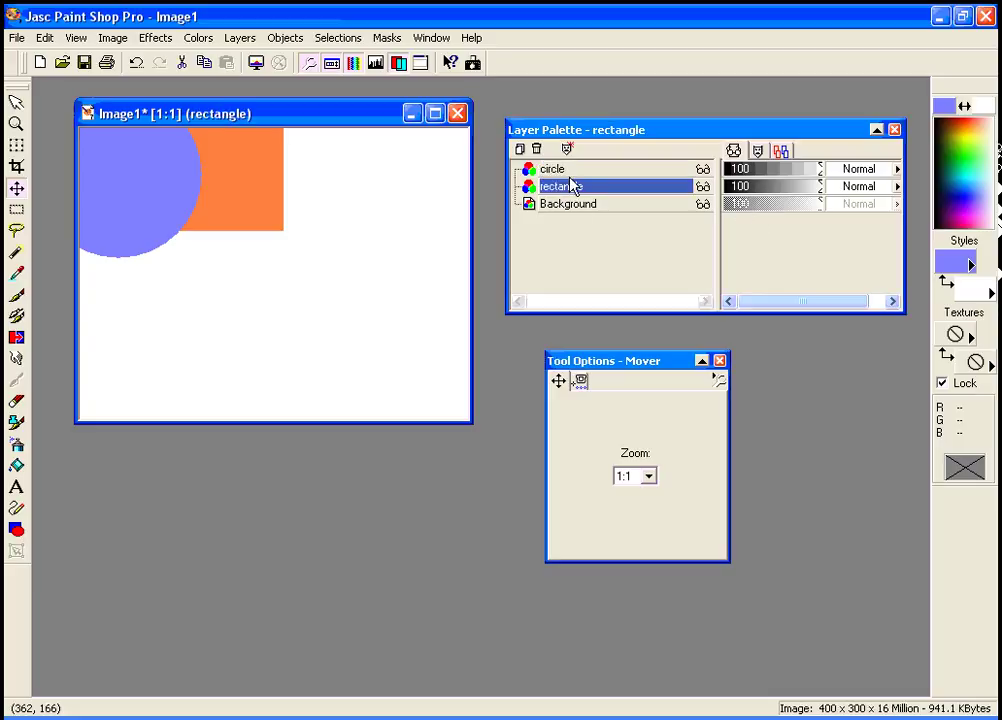
{"action": "left_click", "coordinate": [548, 170]}
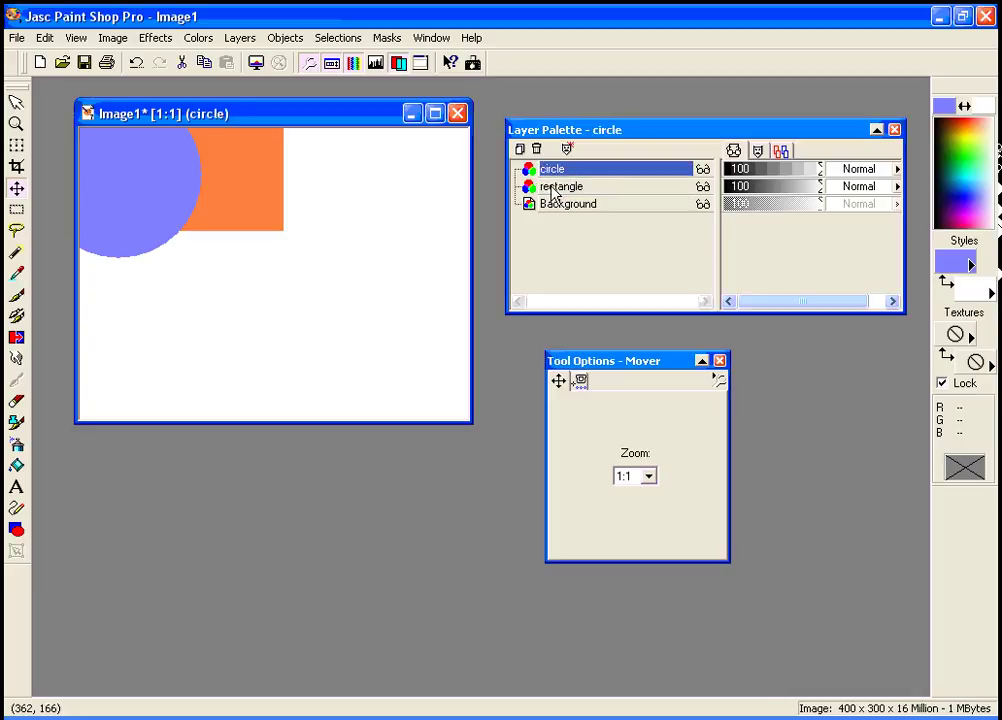
{"action": "left_click", "coordinate": [555, 187]}
{"action": "left_click", "coordinate": [575, 210]}
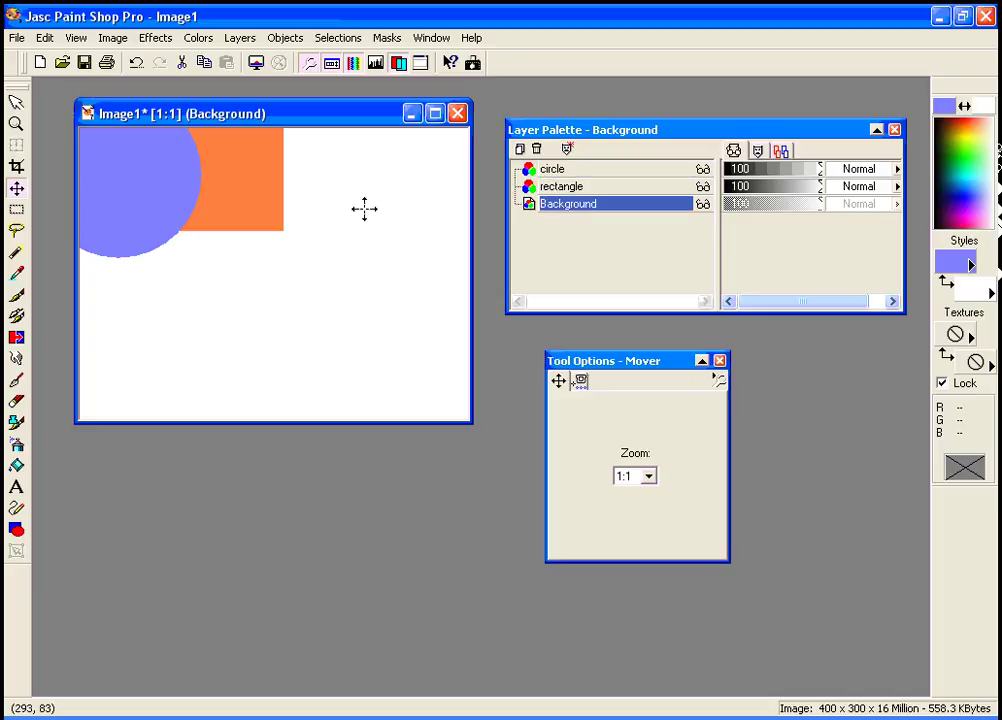
{"action": "left_click", "coordinate": [563, 189]}
{"action": "left_click", "coordinate": [562, 174]}
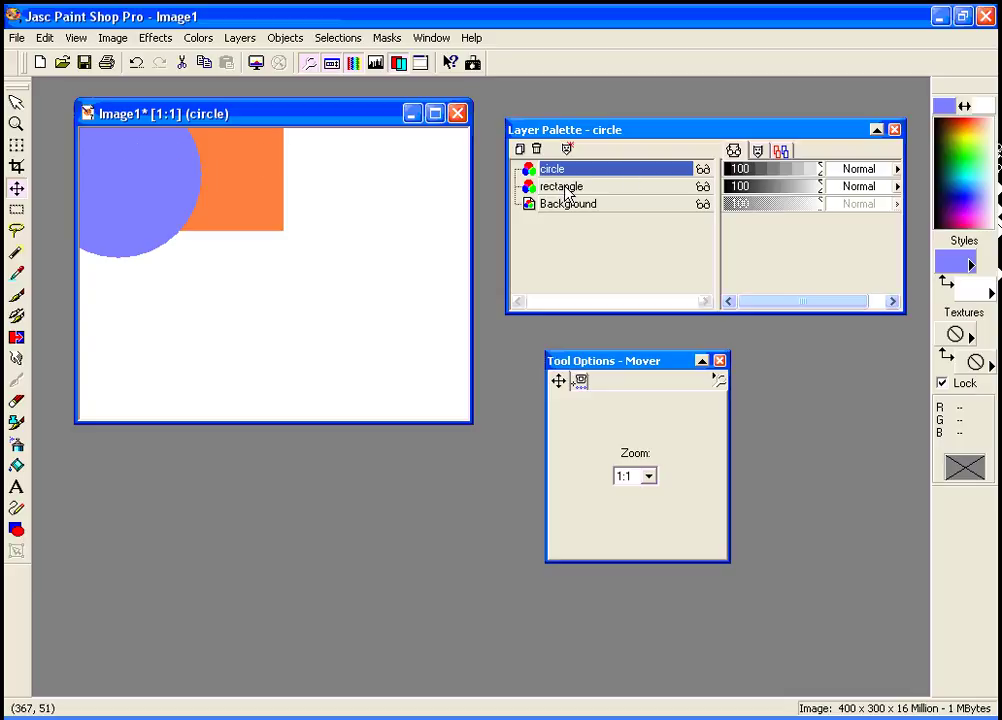
{"action": "left_click_drag", "start_coordinate": [132, 158], "coordinate": [148, 176]}
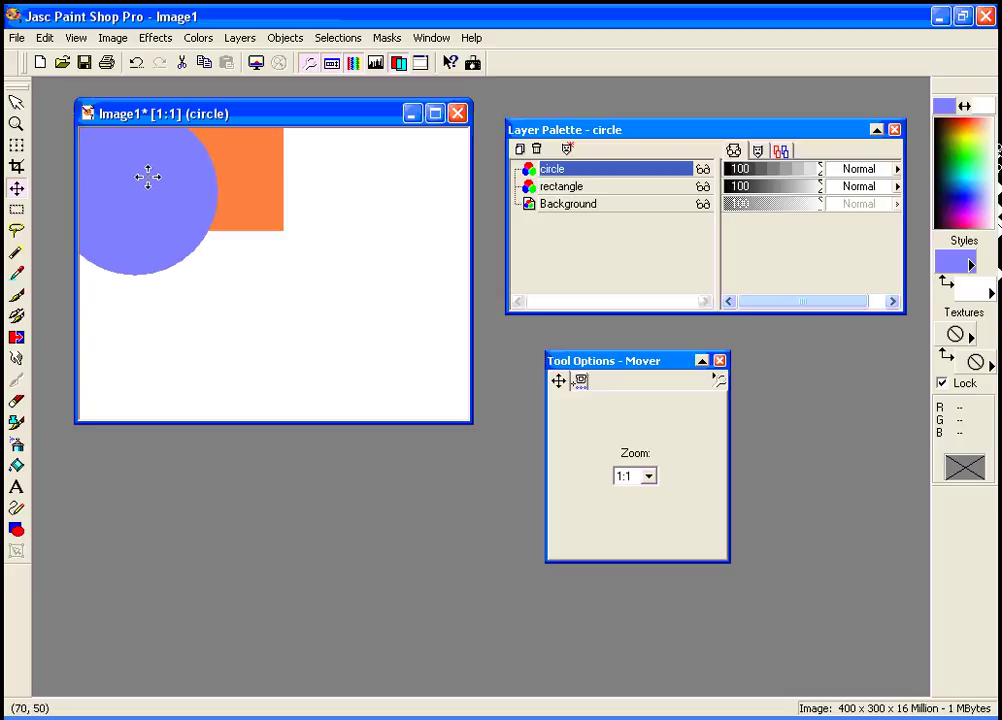
{"action": "left_click", "coordinate": [557, 190]}
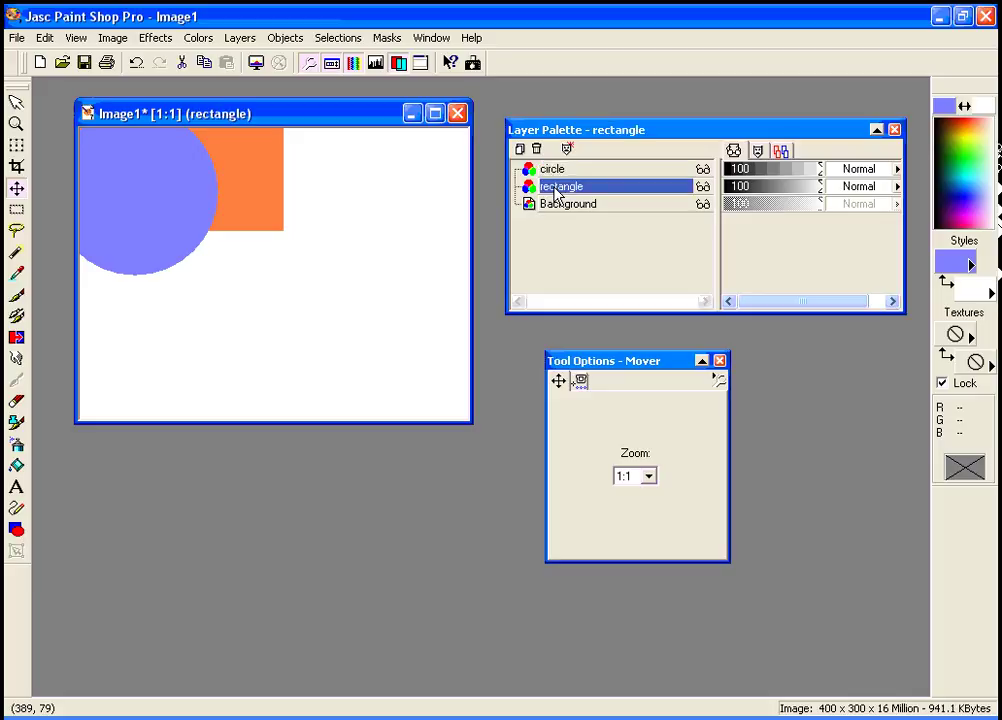
{"action": "left_click_drag", "start_coordinate": [557, 193], "coordinate": [550, 168]}
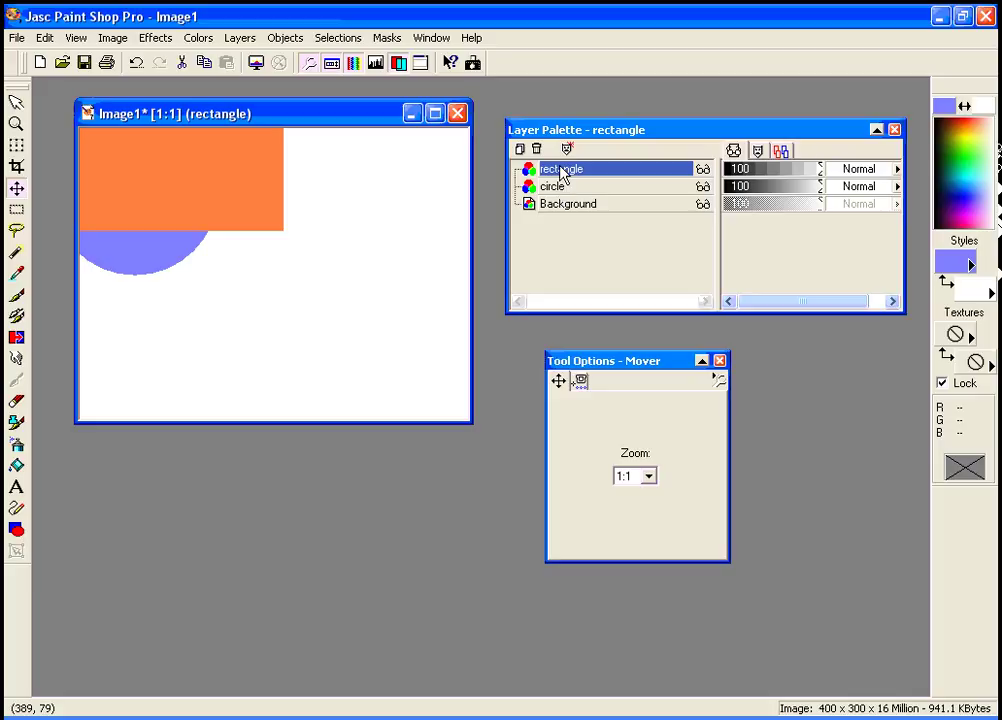
{"action": "left_click_drag", "start_coordinate": [562, 177], "coordinate": [566, 220]}
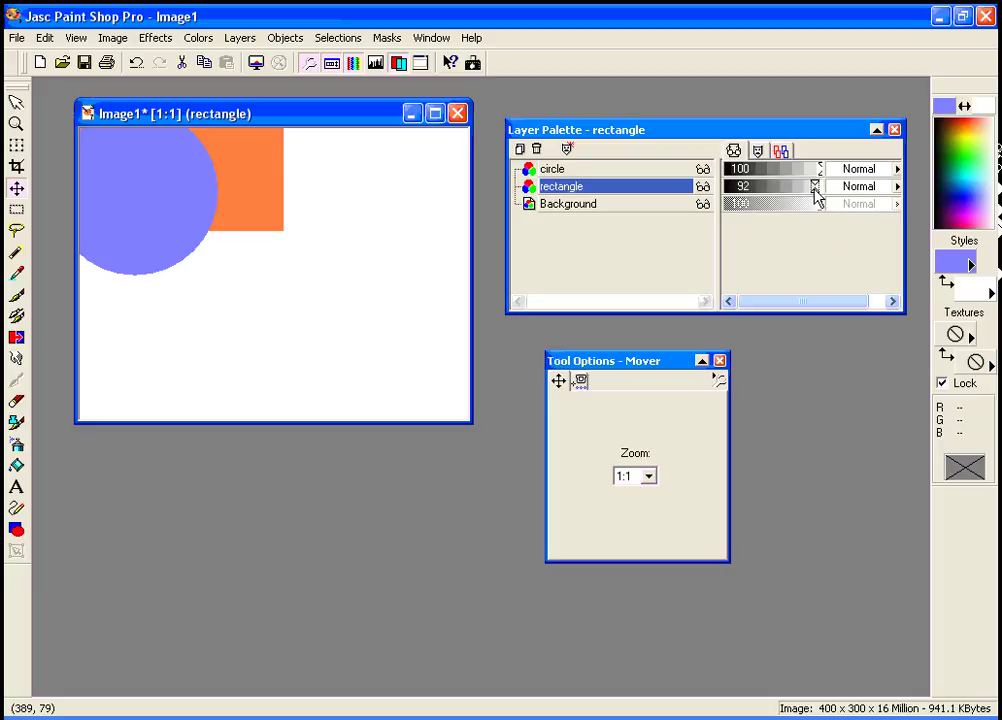
{"action": "mouse_move", "coordinate": [810, 188]}
{"action": "left_mouse_down"}
{"action": "mouse_move", "coordinate": [765, 193]}
{"action": "mouse_move", "coordinate": [823, 196]}
{"action": "mouse_move", "coordinate": [813, 178]}
{"action": "mouse_move", "coordinate": [774, 178]}
{"action": "mouse_move", "coordinate": [828, 177]}
{"action": "left_mouse_up"}
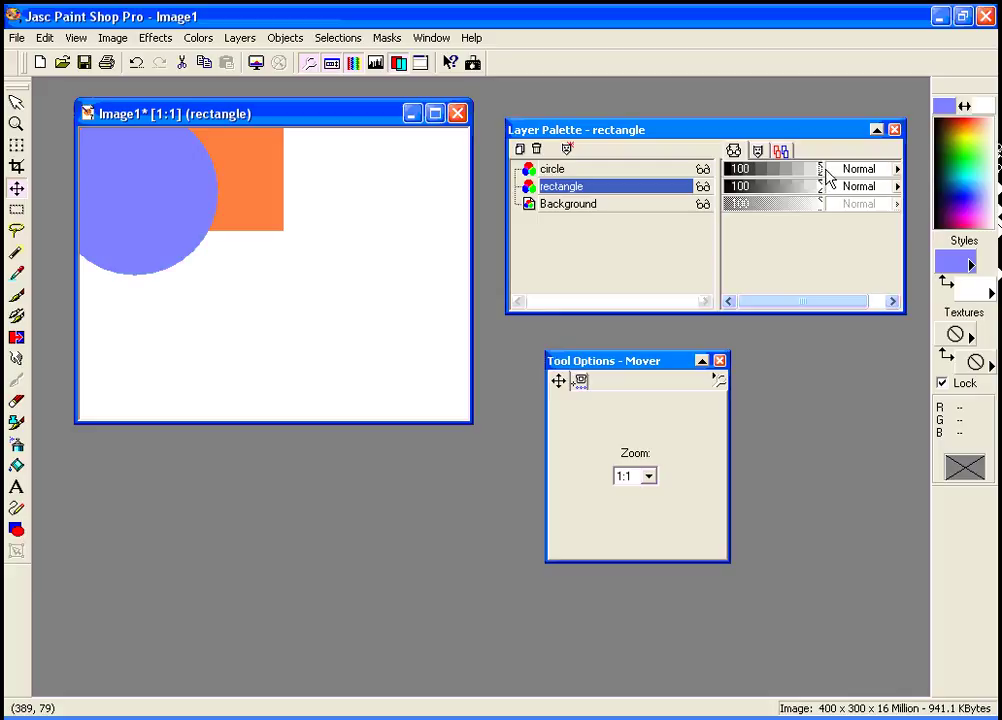
Add a new layer named 'triangle'.
{"action": "left_click", "coordinate": [520, 149]}
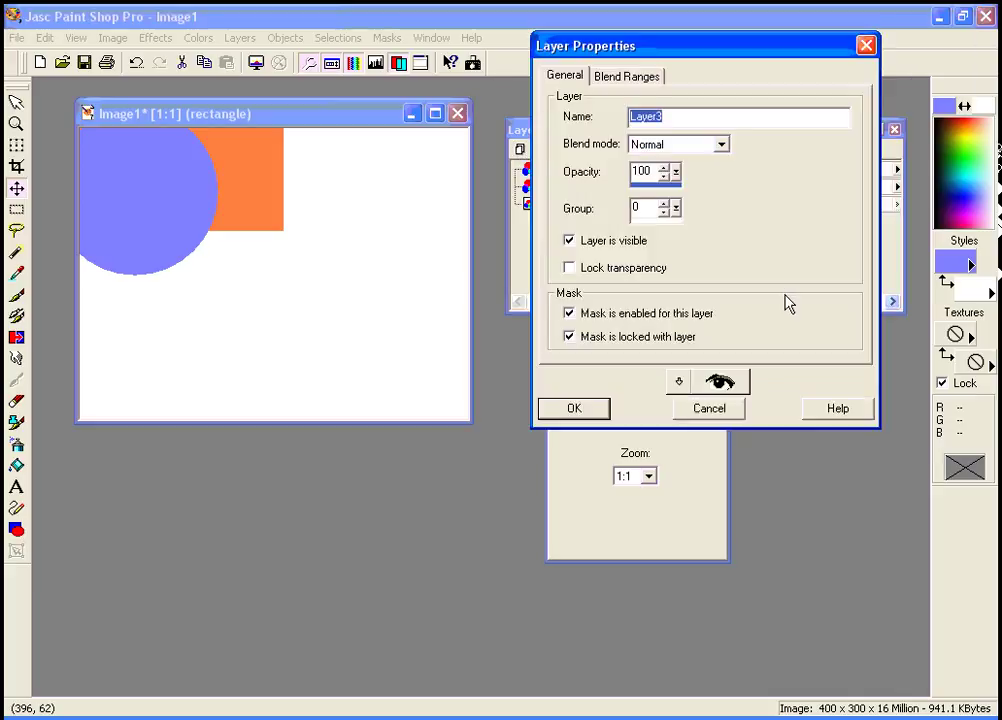
{"action": "type", "text": "triangle"}
{"action": "left_click", "coordinate": [586, 410]}
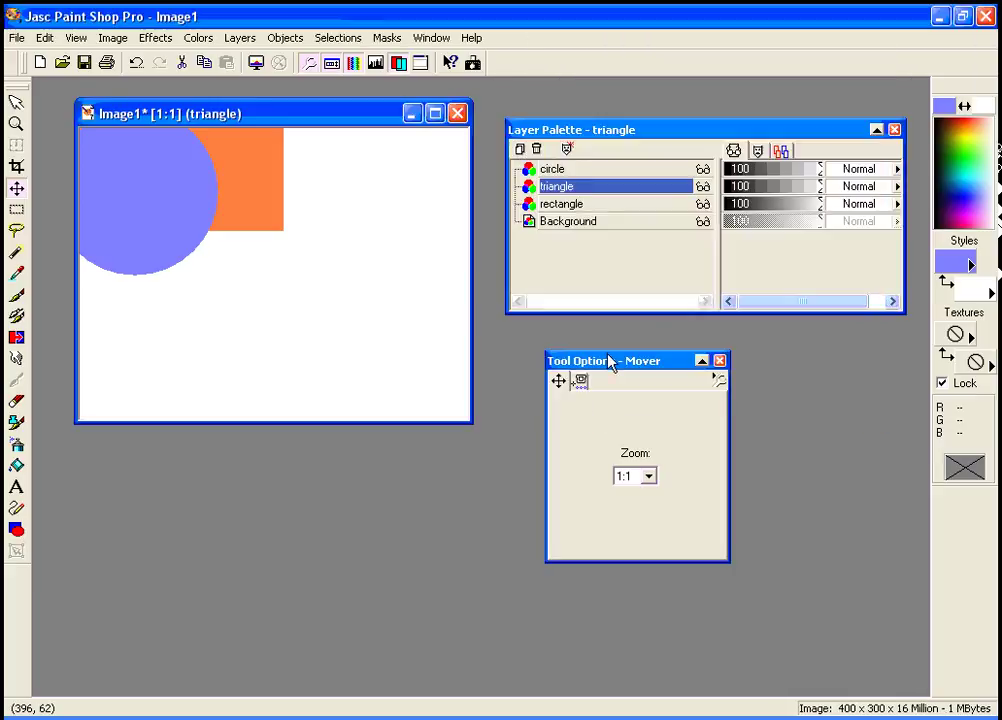
Set the selection shape to Triangle, try a triangle selection below the rectangle, then clear it.
{"action": "left_click", "coordinate": [16, 209]}
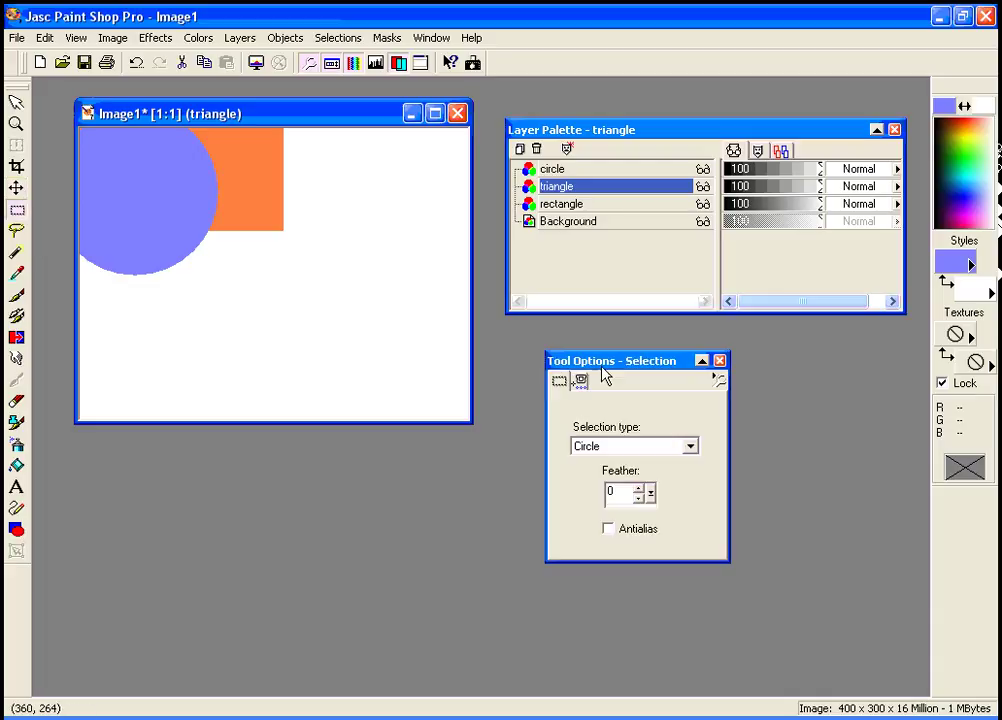
{"action": "left_click_drag", "start_coordinate": [604, 364], "coordinate": [578, 281]}
{"action": "left_click", "coordinate": [664, 362]}
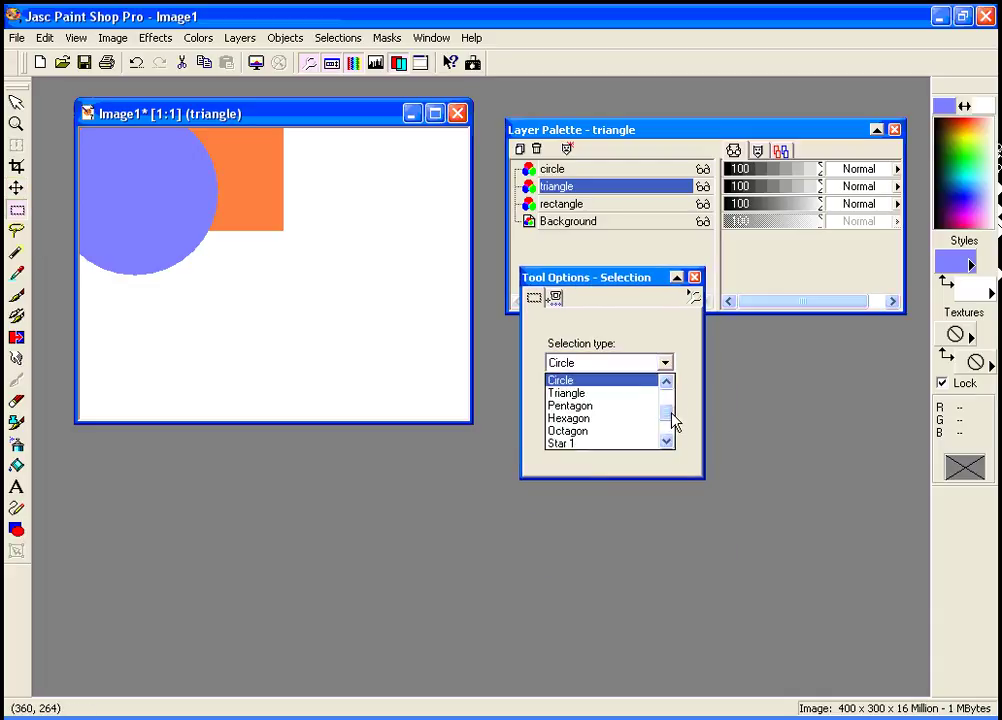
{"action": "mouse_move", "coordinate": [672, 420]}
{"action": "left_mouse_down"}
{"action": "mouse_move", "coordinate": [669, 441]}
{"action": "mouse_move", "coordinate": [672, 408]}
{"action": "mouse_move", "coordinate": [671, 416]}
{"action": "left_mouse_up"}
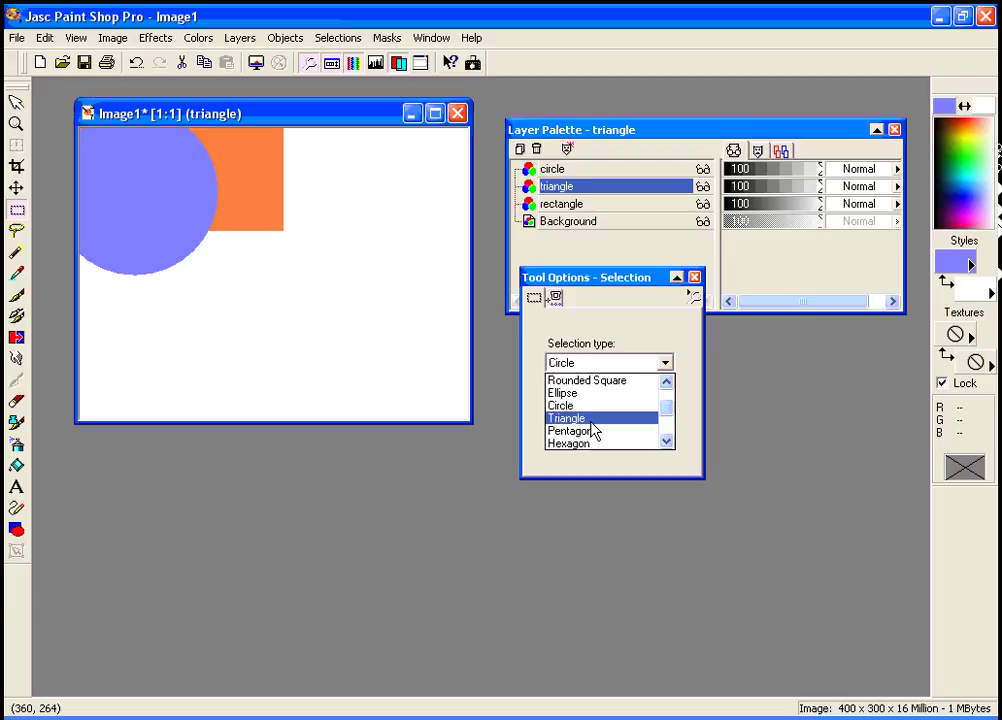
{"action": "left_click", "coordinate": [576, 419]}
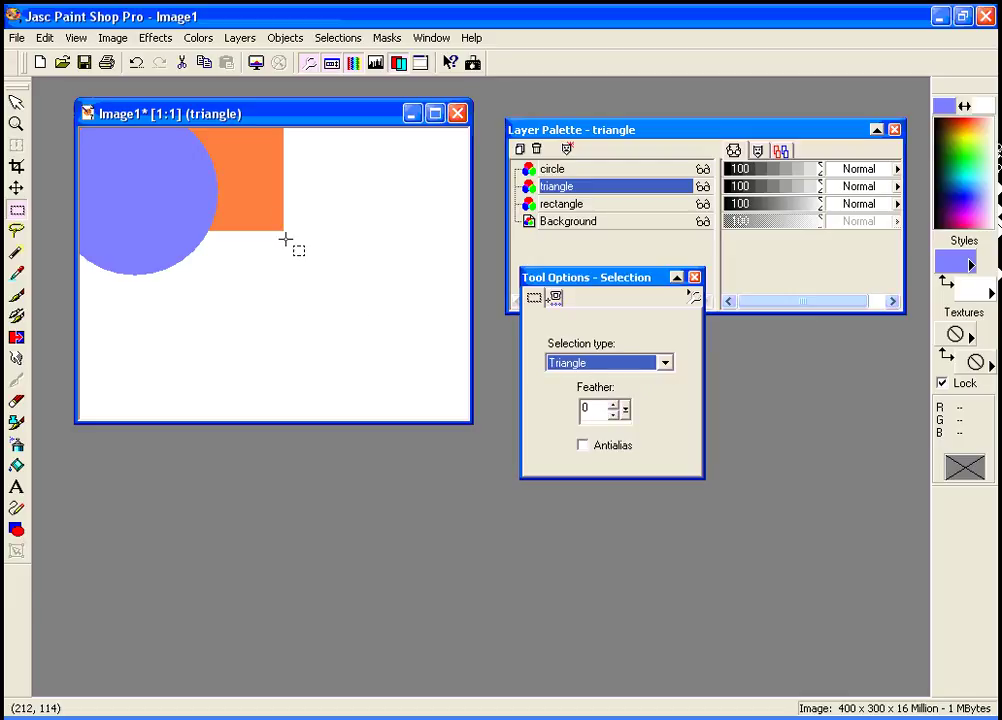
{"action": "left_click_drag", "start_coordinate": [271, 224], "coordinate": [430, 381]}
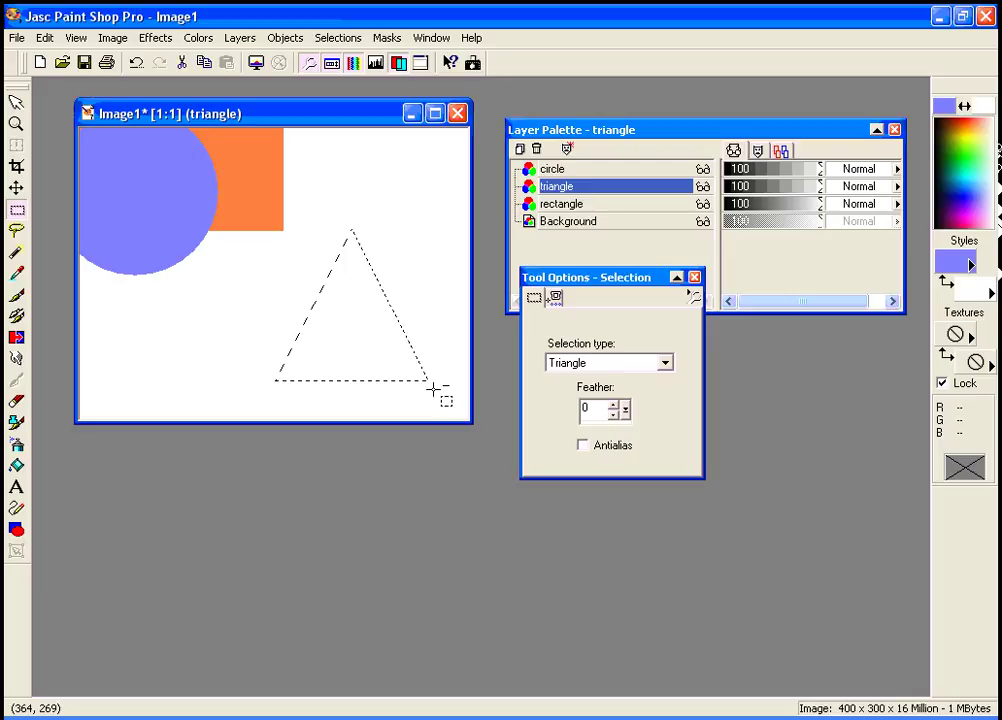
{"action": "left_click", "coordinate": [433, 388]}
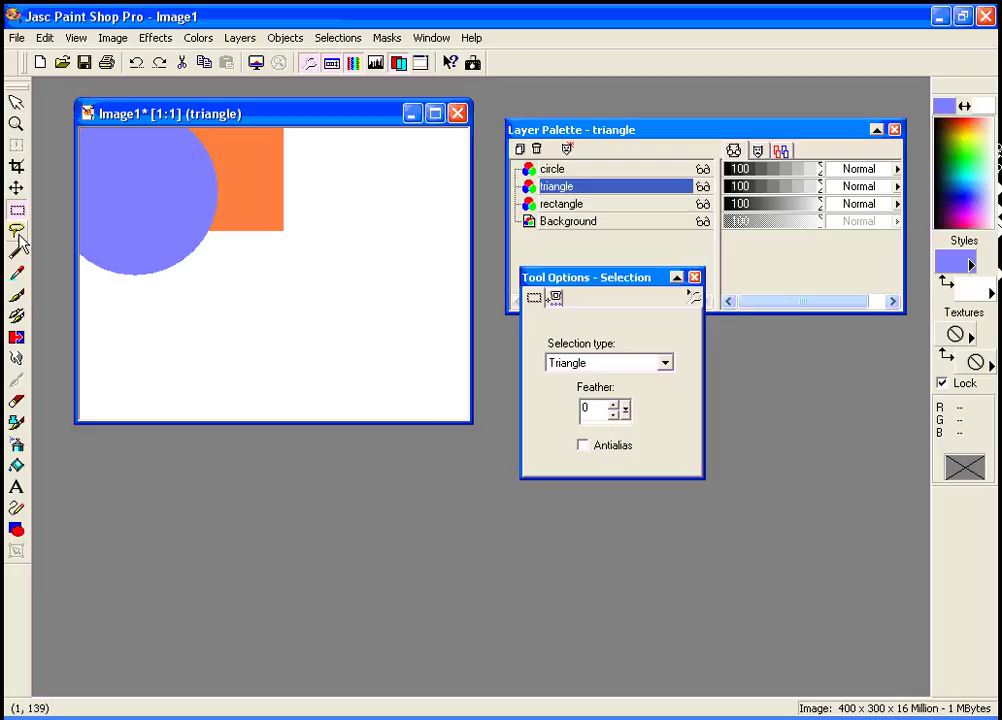
Switch to the Freehand selection in Point to Point mode.
{"action": "left_click_drag", "start_coordinate": [590, 280], "coordinate": [550, 236]}
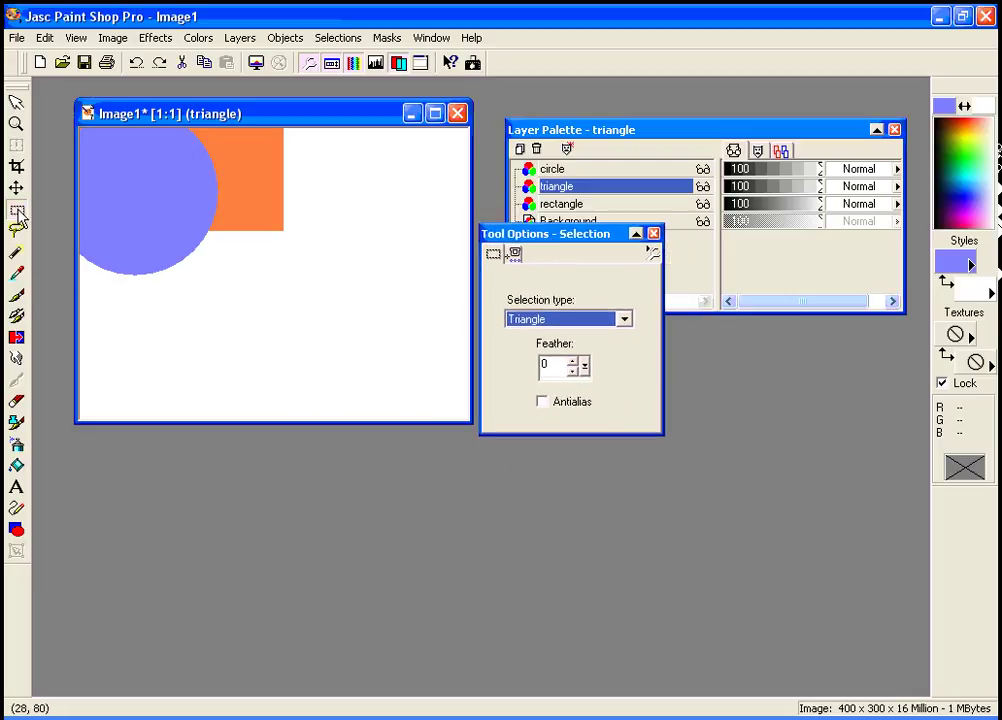
{"action": "left_click_drag", "start_coordinate": [553, 236], "coordinate": [594, 247]}
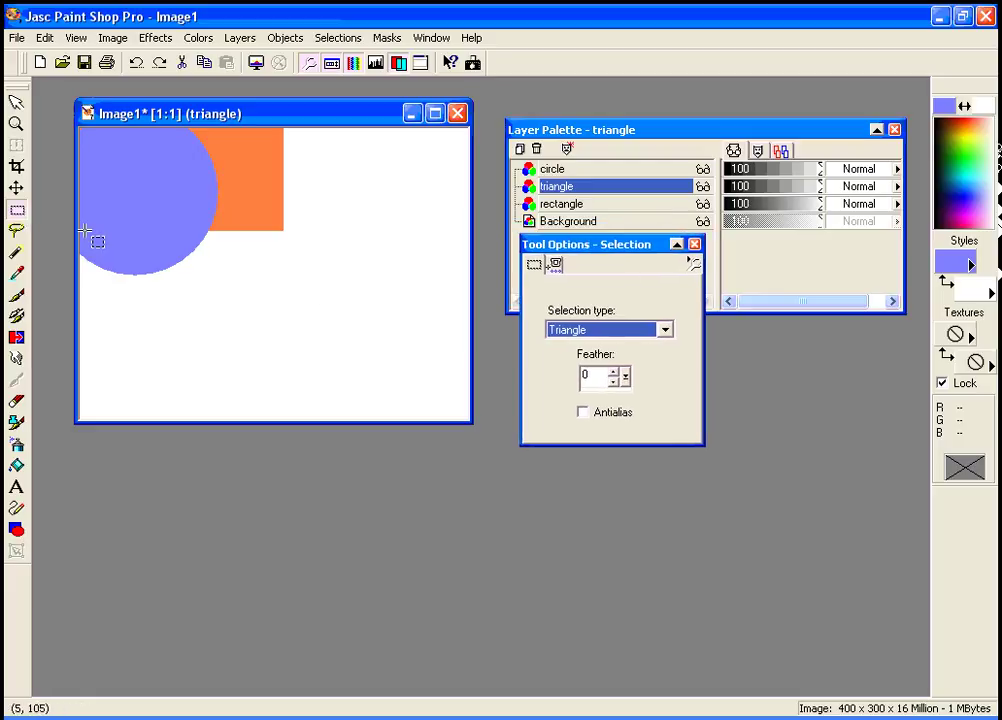
{"action": "left_click", "coordinate": [17, 232]}
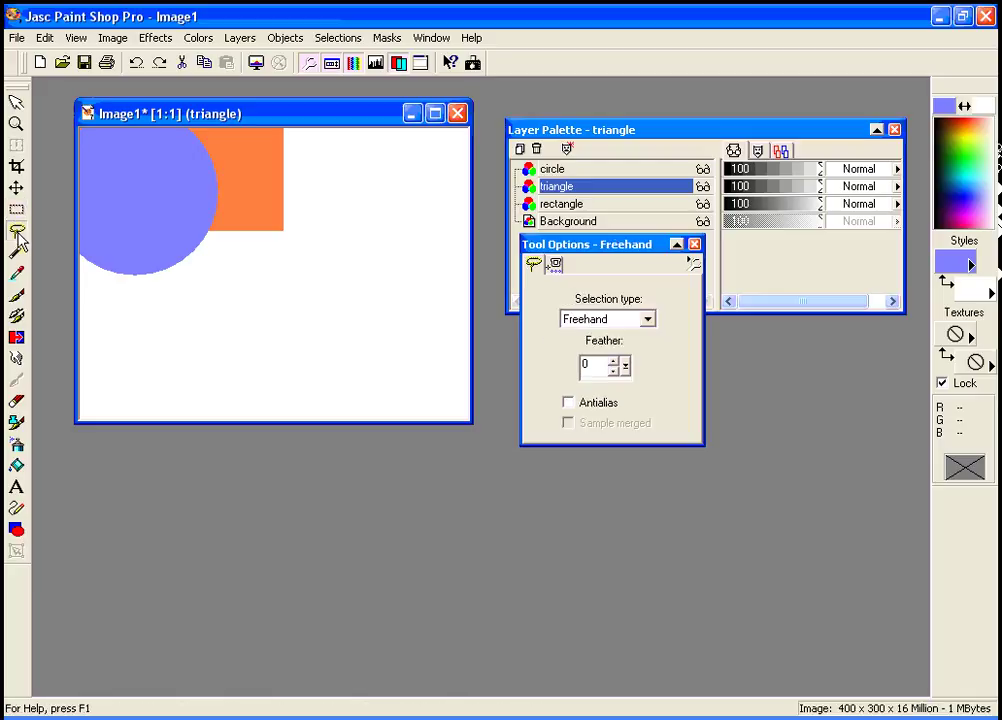
{"action": "left_click", "coordinate": [647, 319]}
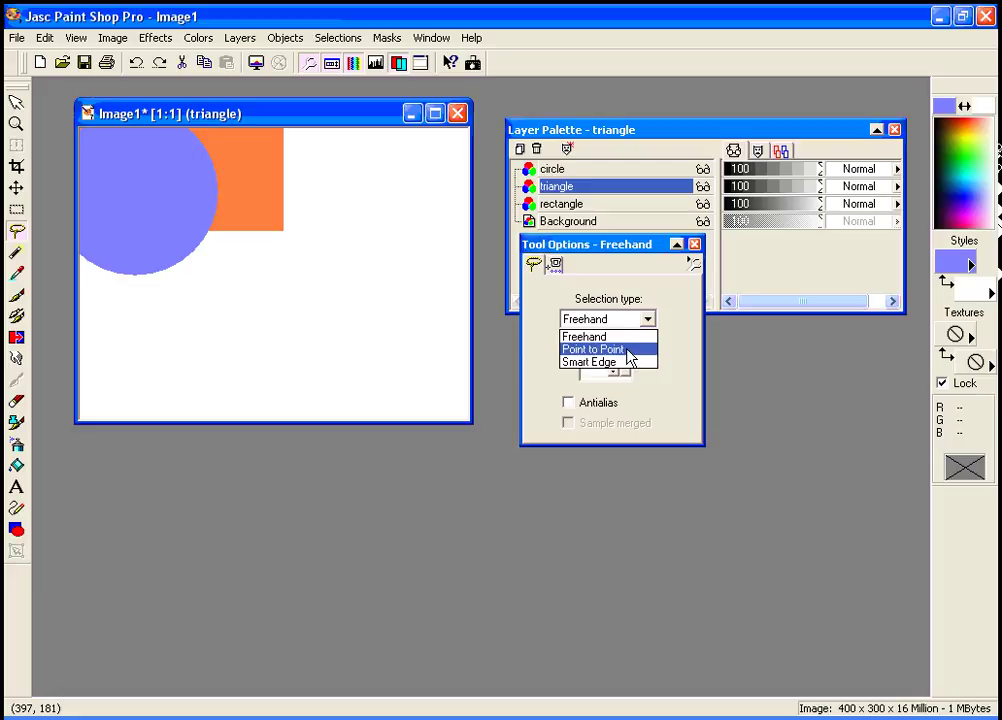
{"action": "left_click", "coordinate": [628, 357]}
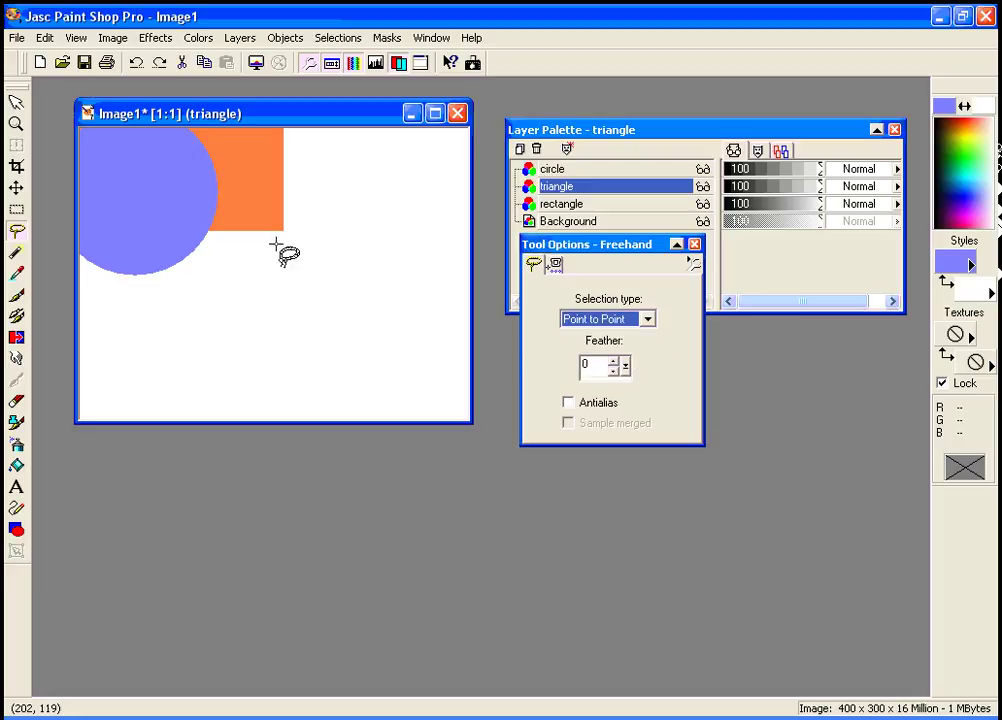
Outline a triangle from apex to lower-left and lower-right corners, closing it below the rectangle.
{"action": "left_click_drag", "start_coordinate": [264, 238], "coordinate": [258, 244]}
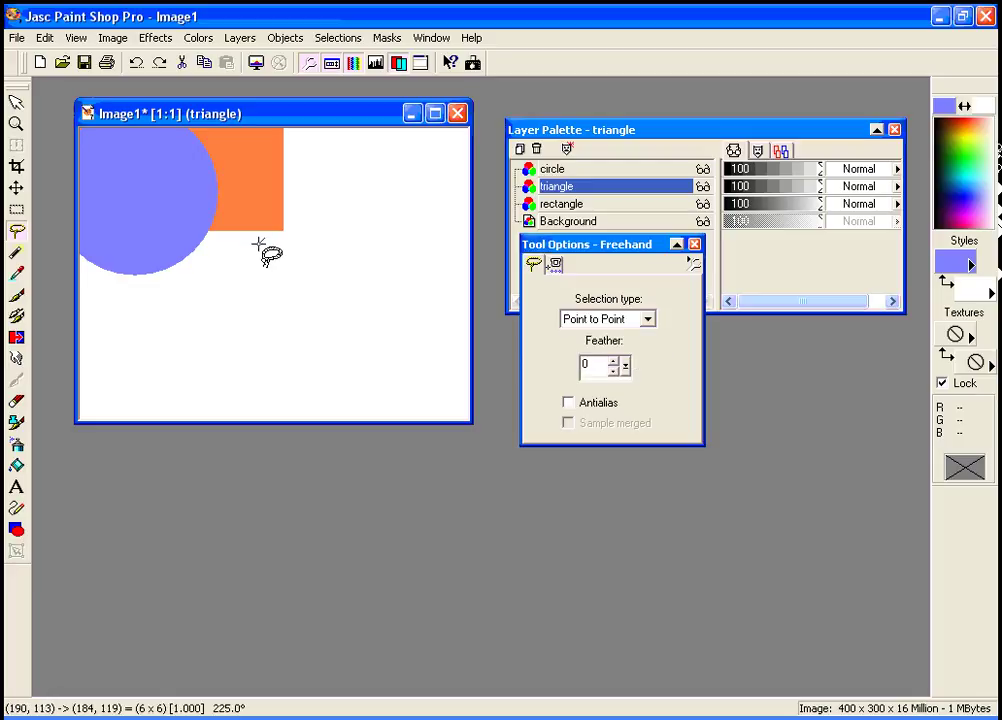
{"action": "left_click", "coordinate": [178, 359]}
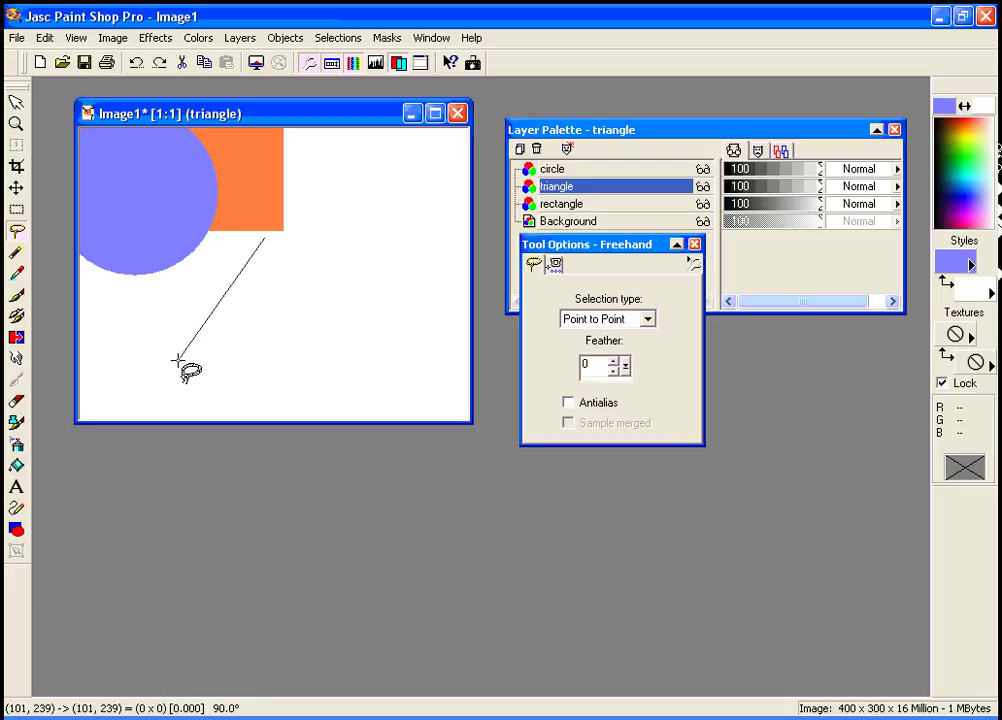
{"action": "left_click", "coordinate": [345, 359]}
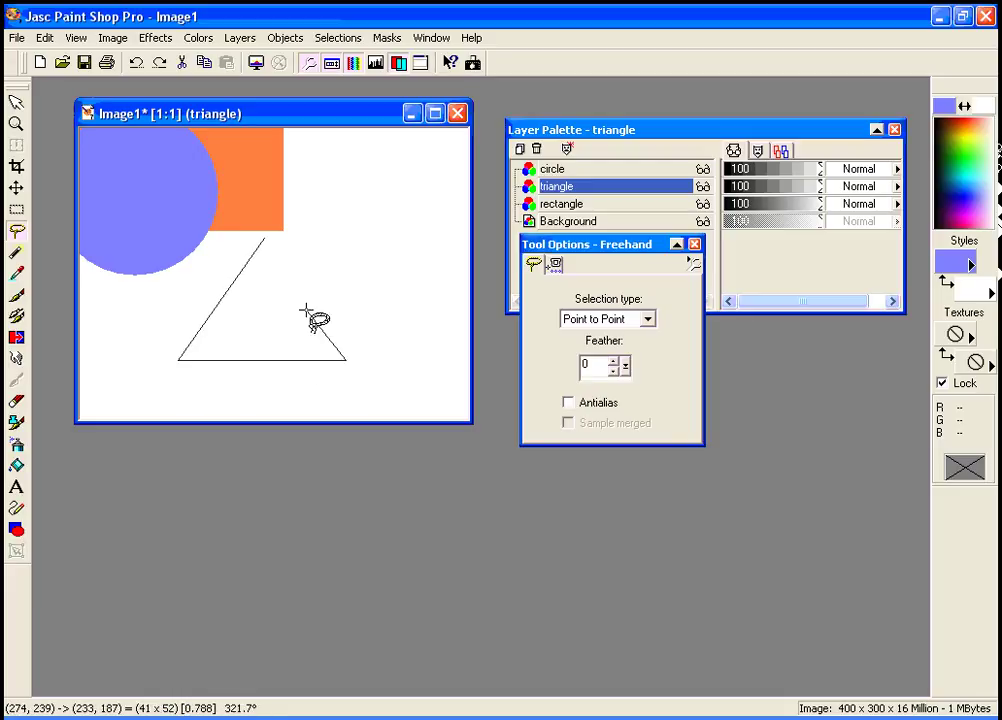
{"action": "left_click", "coordinate": [263, 238]}
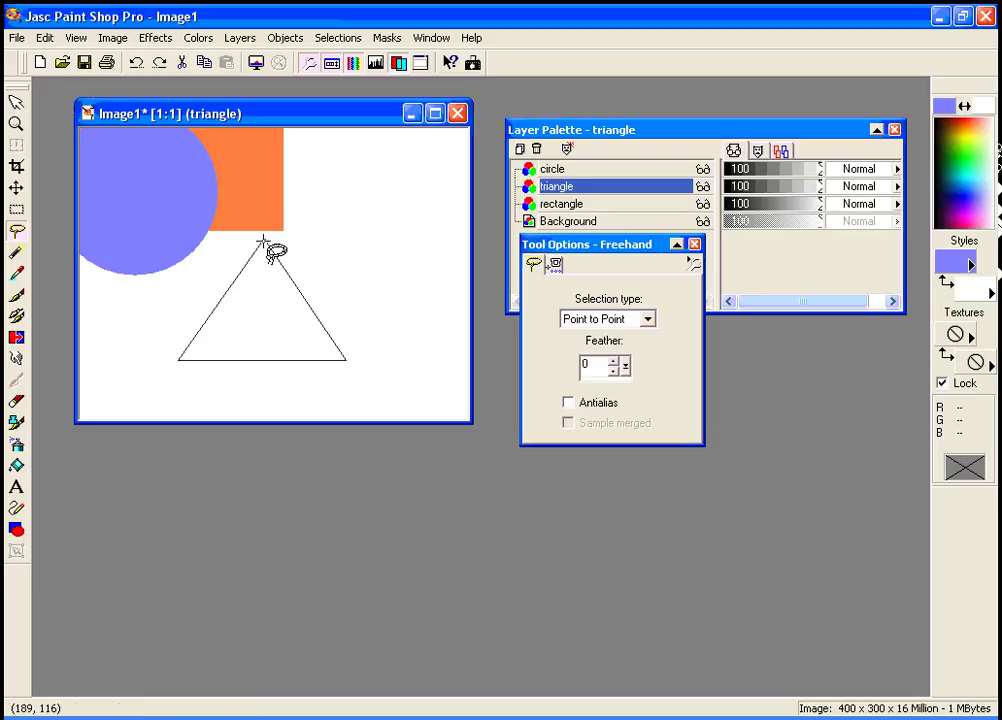
{"action": "double_click", "coordinate": [263, 240]}
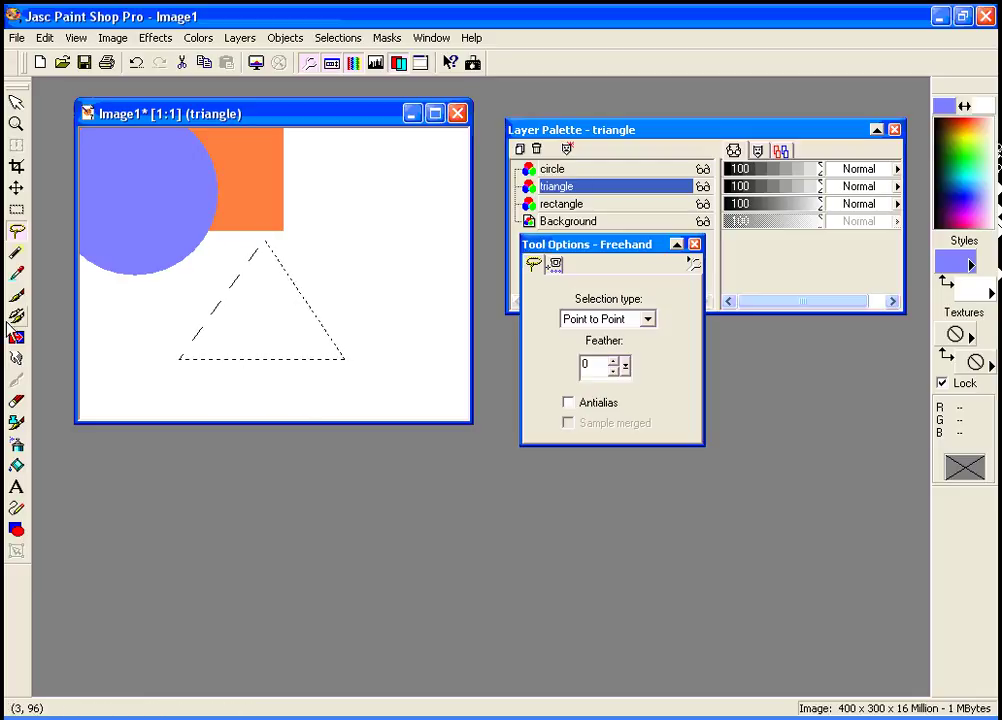
Fill the triangle selection with bright green and deselect it.
{"action": "left_click", "coordinate": [17, 467]}
{"action": "left_click", "coordinate": [966, 155]}
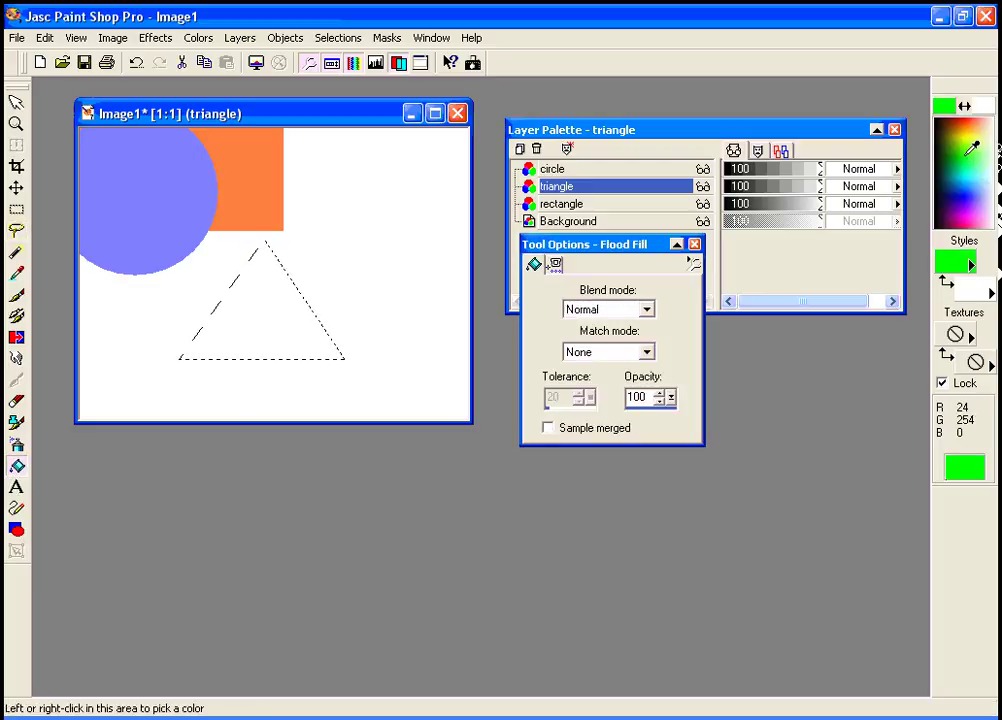
{"action": "left_click", "coordinate": [985, 150]}
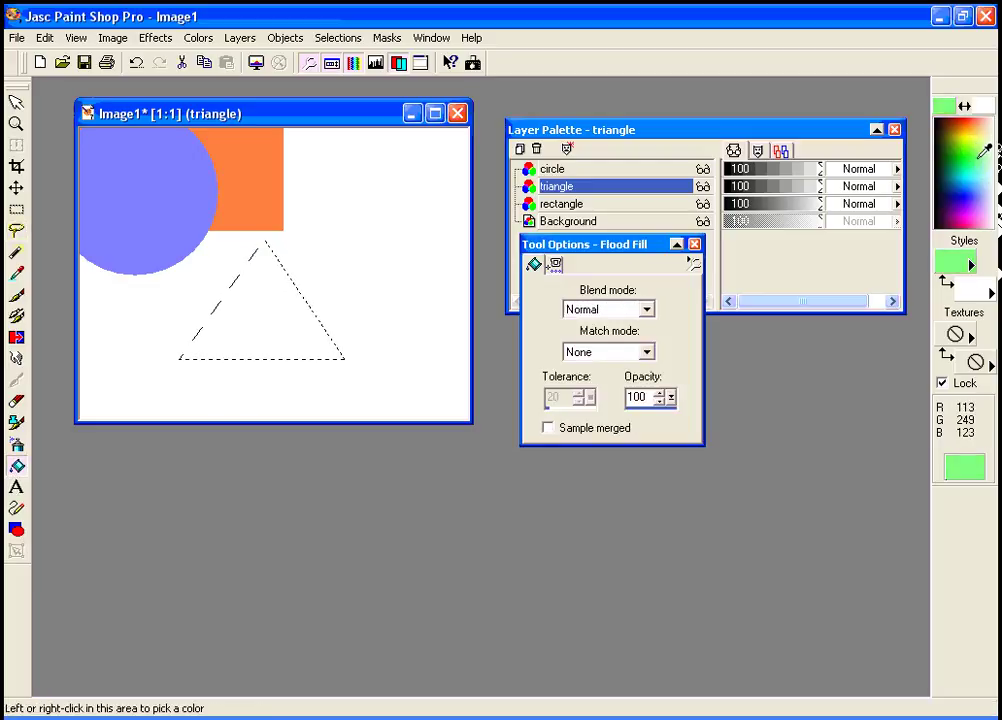
{"action": "left_click", "coordinate": [966, 150]}
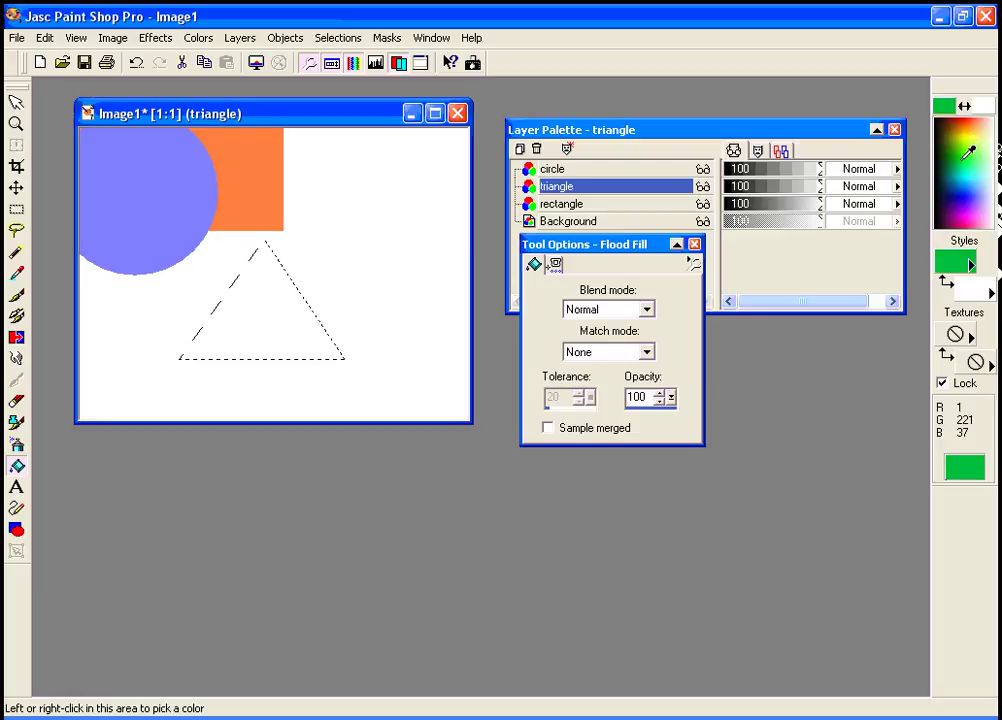
{"action": "left_click", "coordinate": [968, 157]}
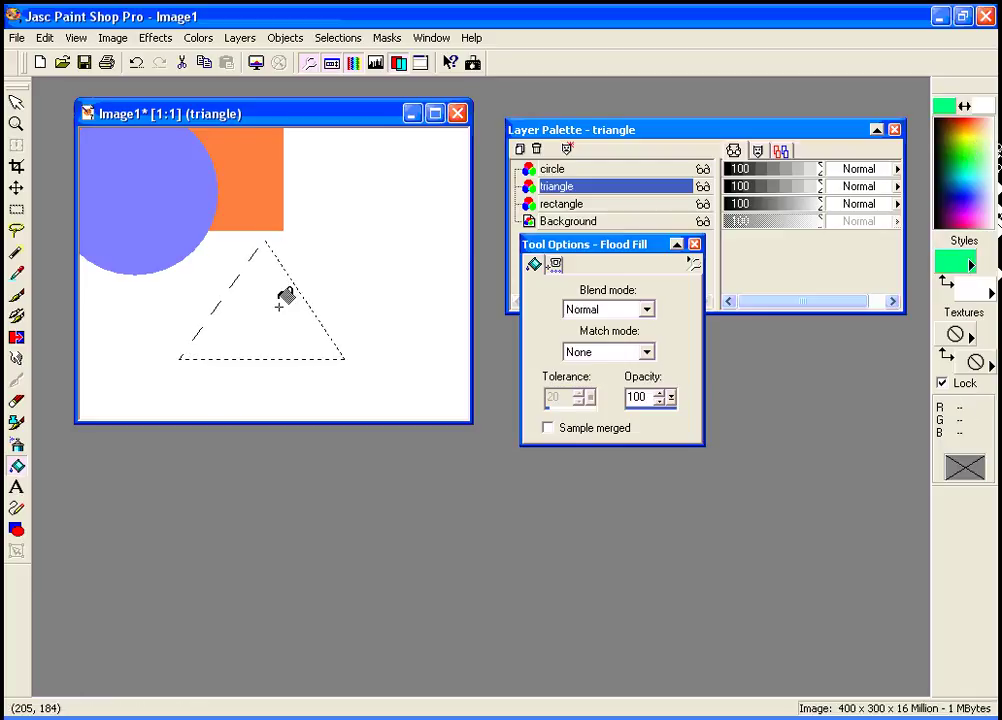
{"action": "key", "text": "ctrl+a"}
{"action": "key", "text": "ctrl+f"}
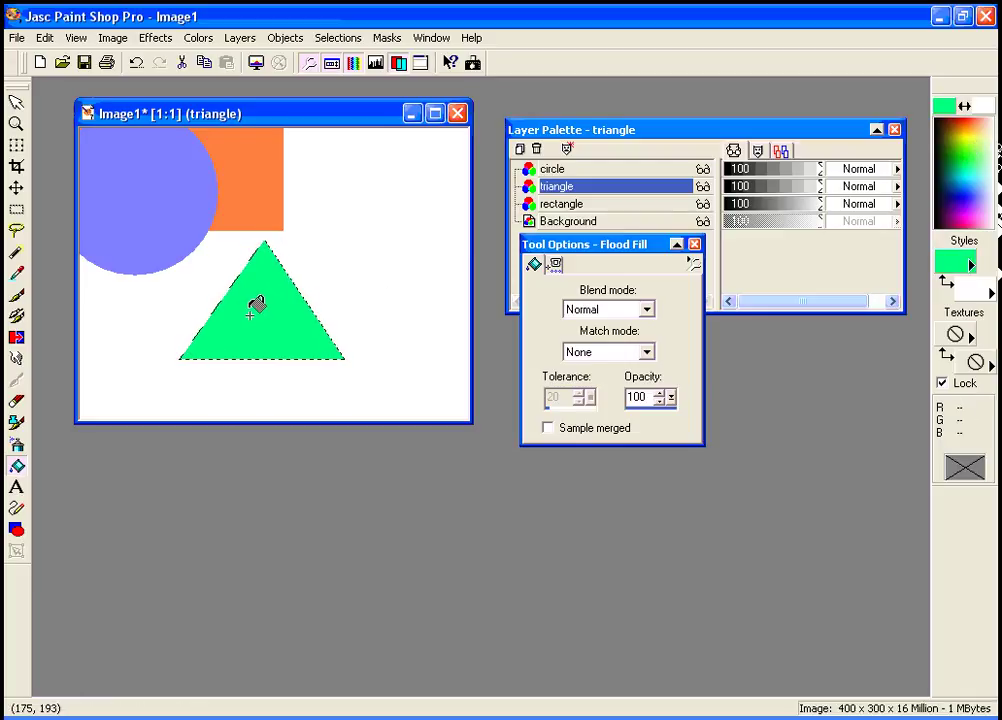
{"action": "key", "text": "ctrl+d"}
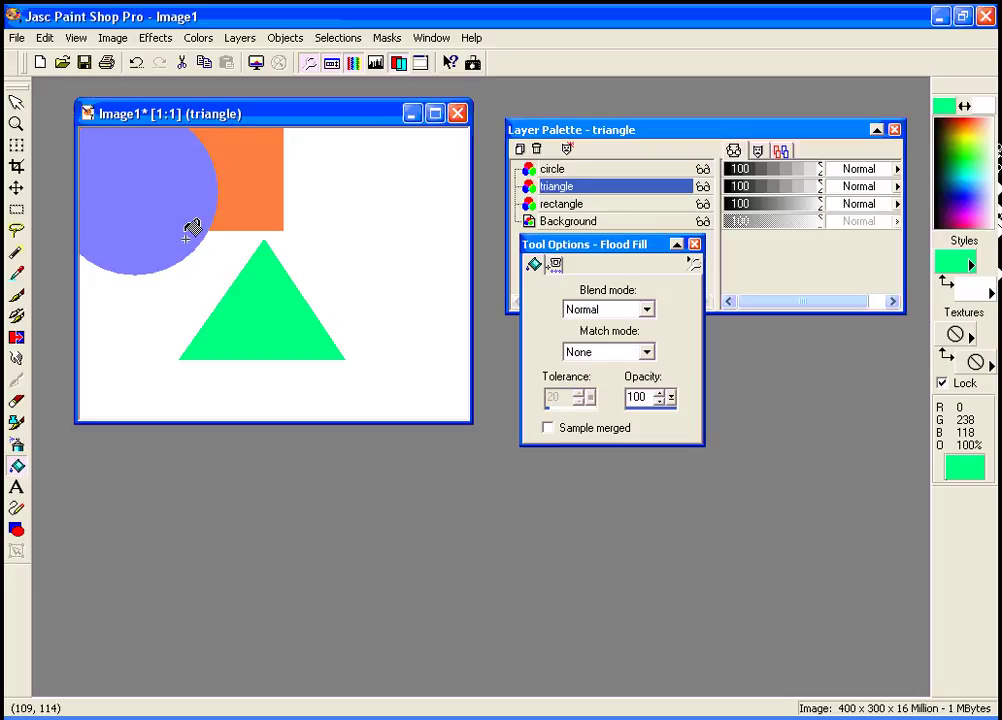
Move the triangle to the image's top-left and stack its layer above the circle layer.
{"action": "left_click", "coordinate": [16, 190]}
{"action": "left_click_drag", "start_coordinate": [253, 313], "coordinate": [208, 179]}
{"action": "left_click", "coordinate": [615, 189]}
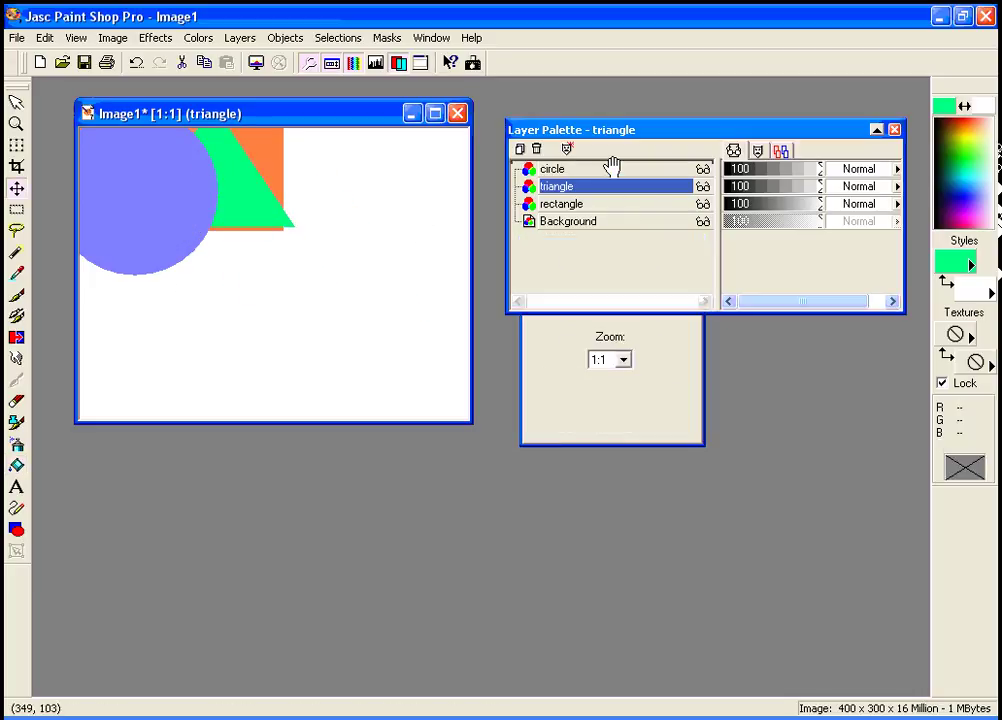
{"action": "left_click_drag", "start_coordinate": [612, 165], "coordinate": [612, 163]}
{"action": "left_click_drag", "start_coordinate": [152, 171], "coordinate": [115, 184]}
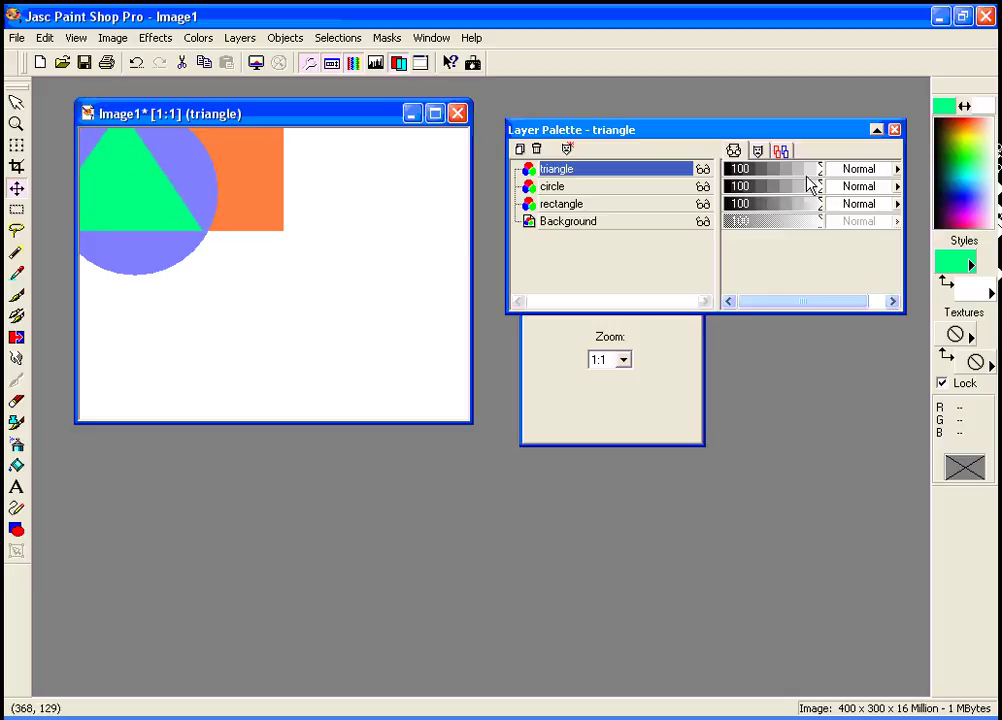
Lower the triangle layer's opacity to 70 and bring the rectangle layer back to 99.
{"action": "left_click_drag", "start_coordinate": [823, 174], "coordinate": [823, 217]}
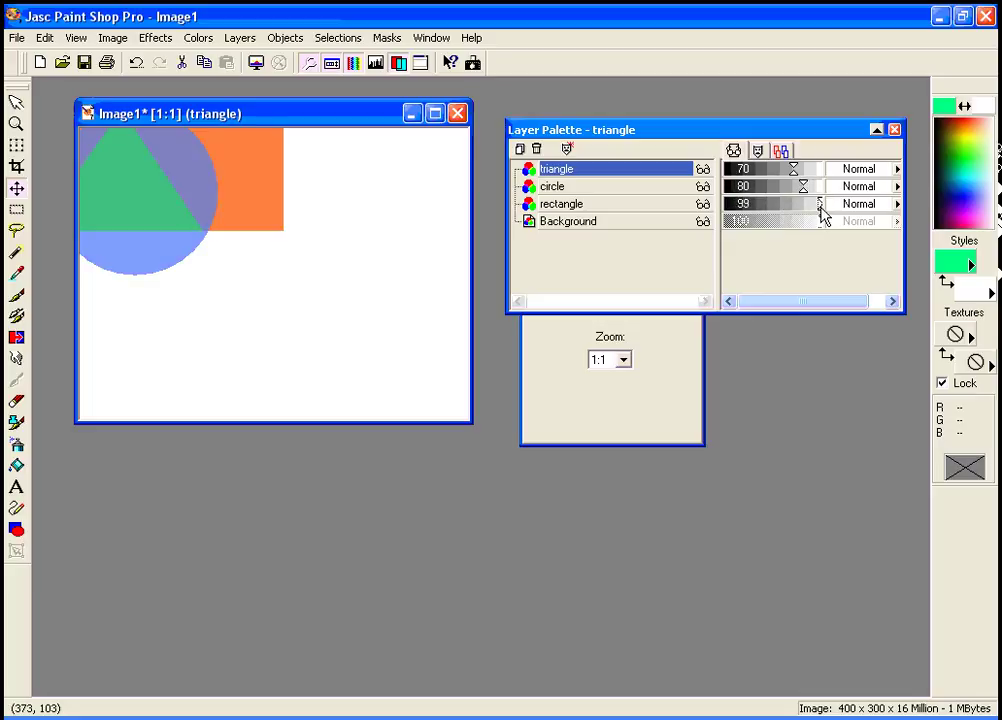
{"action": "left_click_drag", "start_coordinate": [150, 198], "coordinate": [204, 225]}
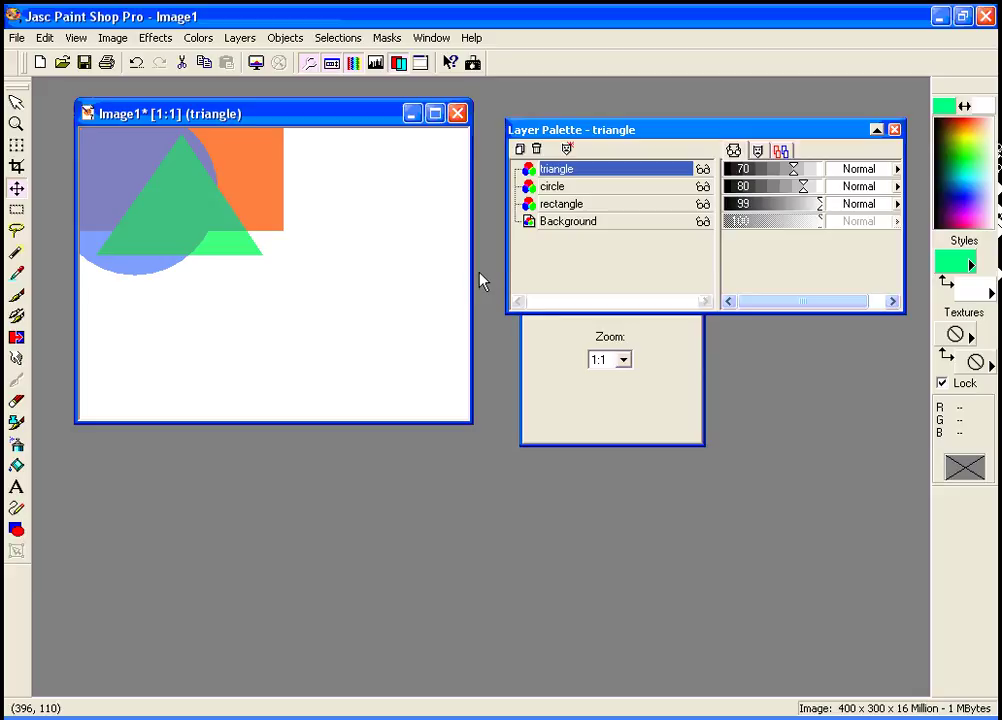
Add a new top layer named 'title1' for the title text.
{"action": "left_click", "coordinate": [520, 149]}
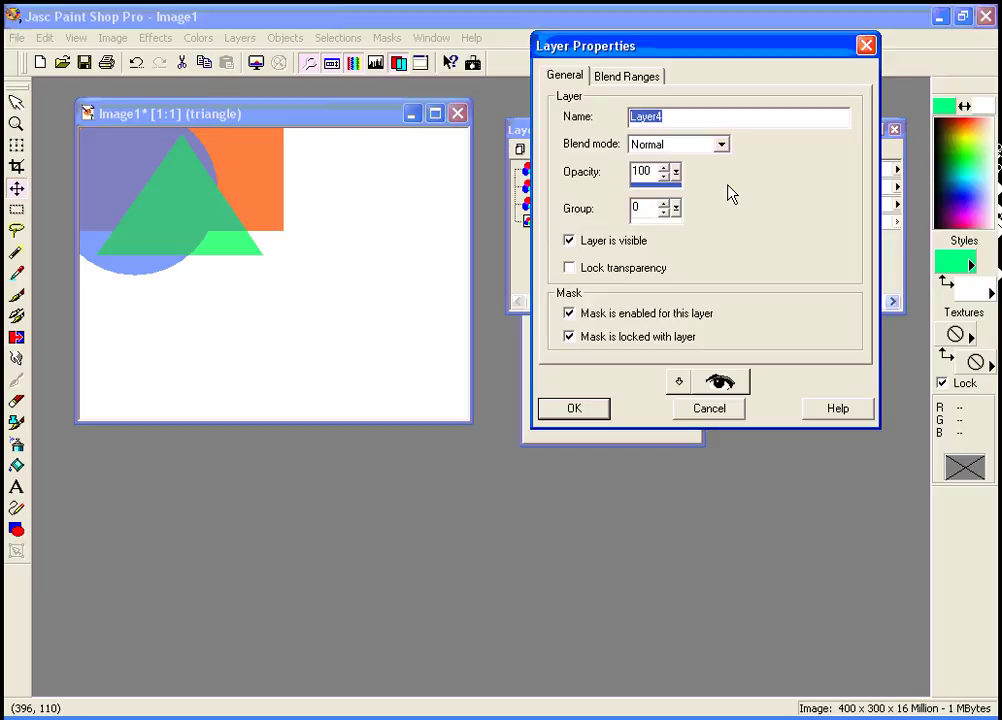
{"action": "type", "text": "title1"}
{"action": "left_click", "coordinate": [598, 413]}
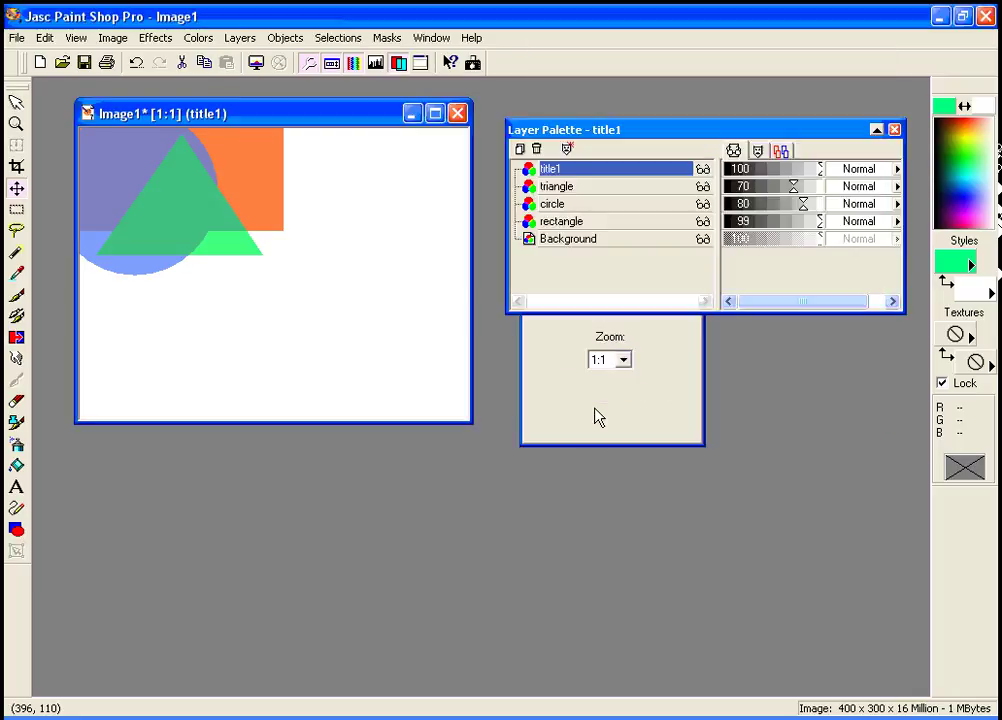
{"action": "left_click", "coordinate": [17, 488]}
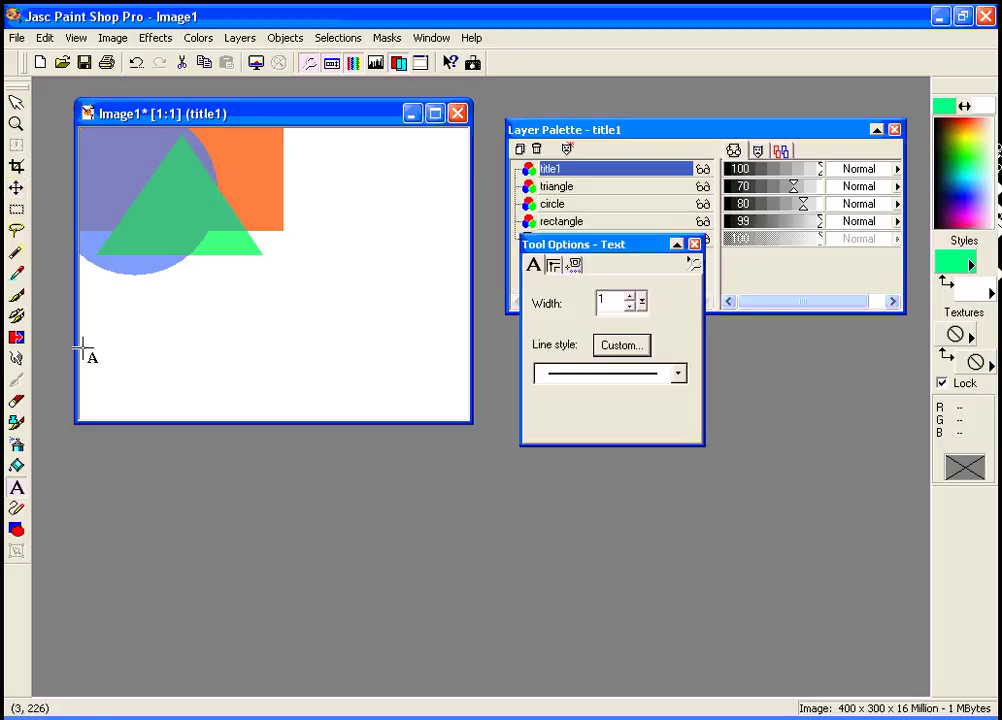
{"action": "left_click_drag", "start_coordinate": [617, 251], "coordinate": [677, 225]}
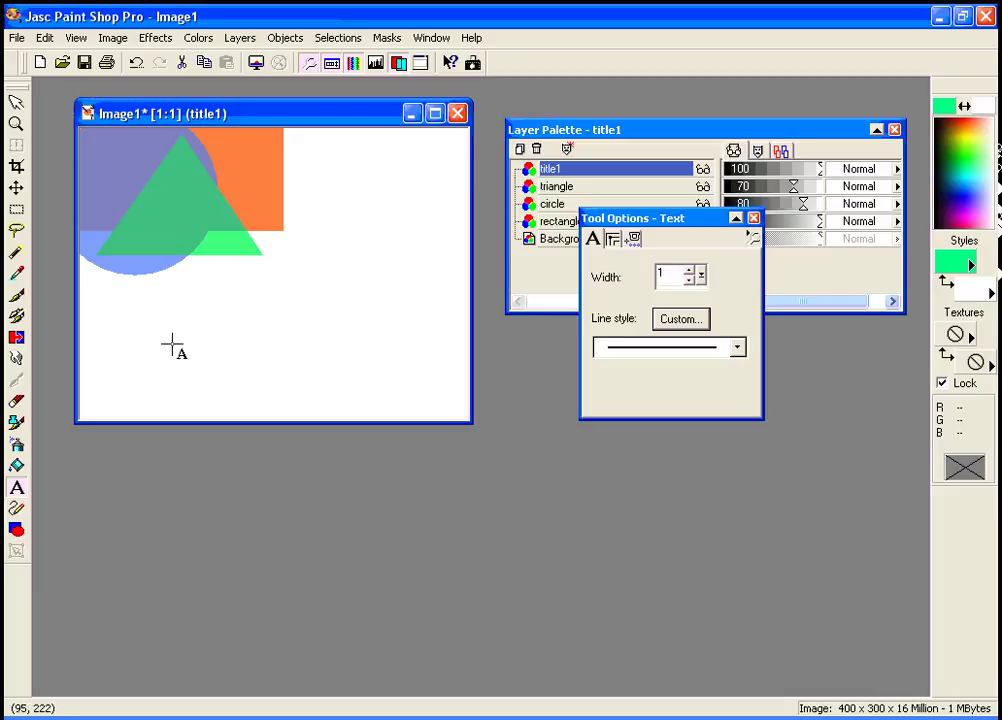
Start a text entry on the canvas with a red fill and no outline.
{"action": "left_click", "coordinate": [135, 328]}
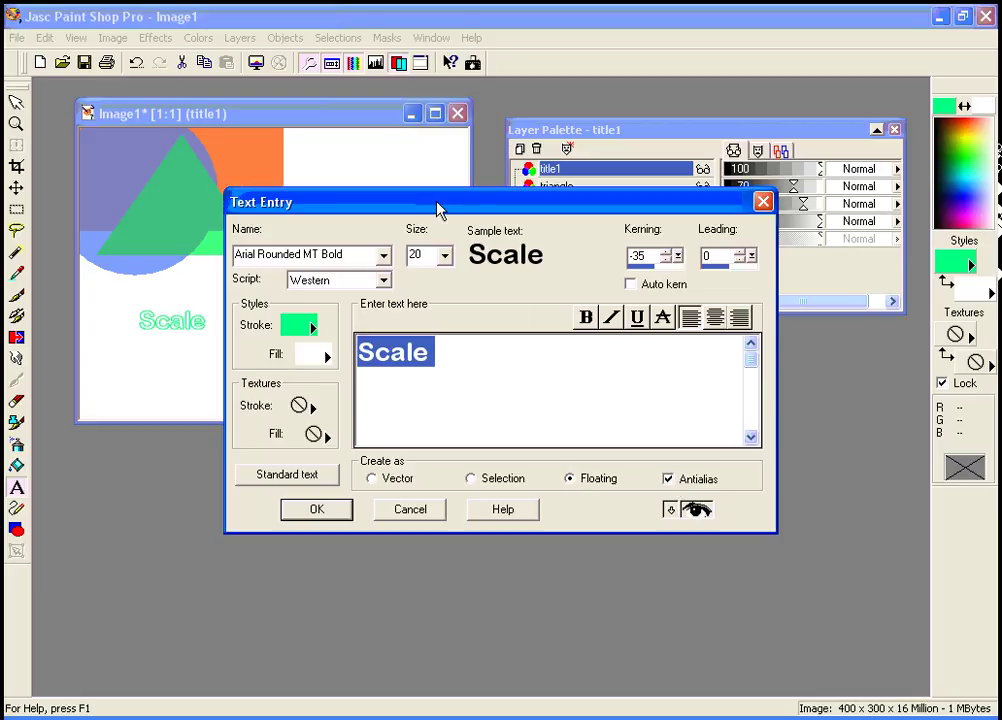
{"action": "left_click_drag", "start_coordinate": [438, 206], "coordinate": [465, 274]}
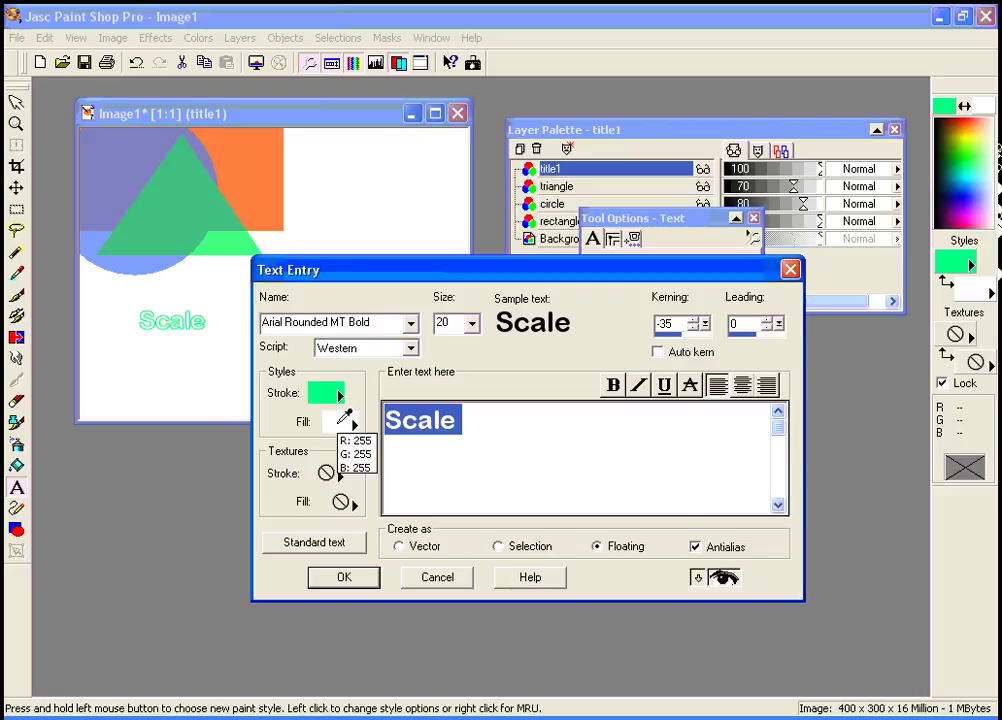
{"action": "left_click", "coordinate": [344, 418]}
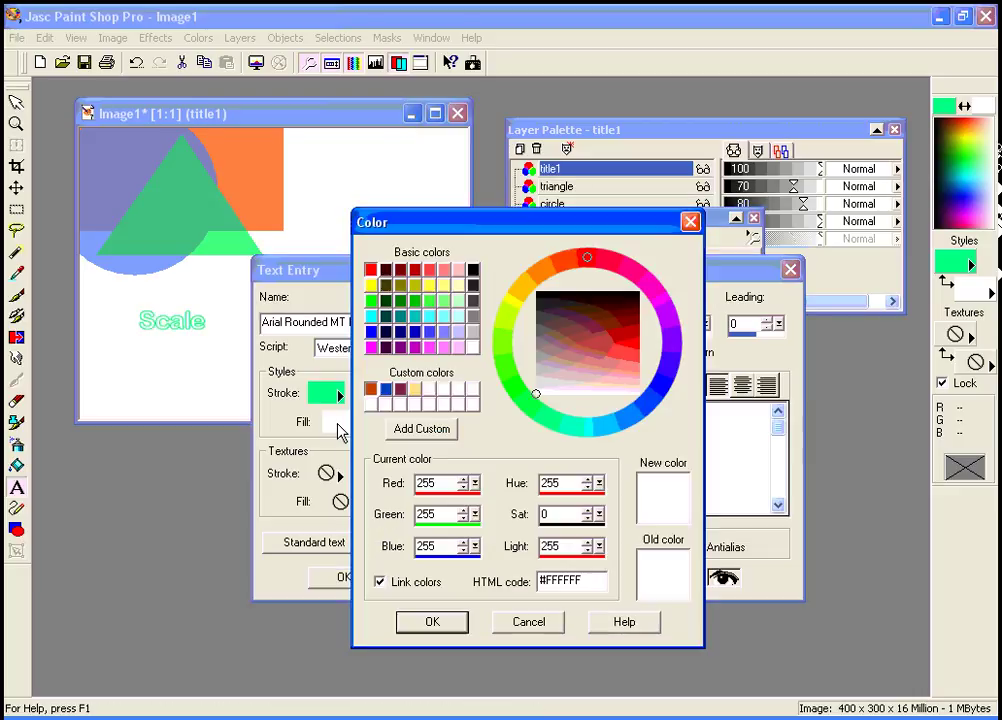
{"action": "left_click", "coordinate": [623, 348]}
{"action": "left_click", "coordinate": [452, 625]}
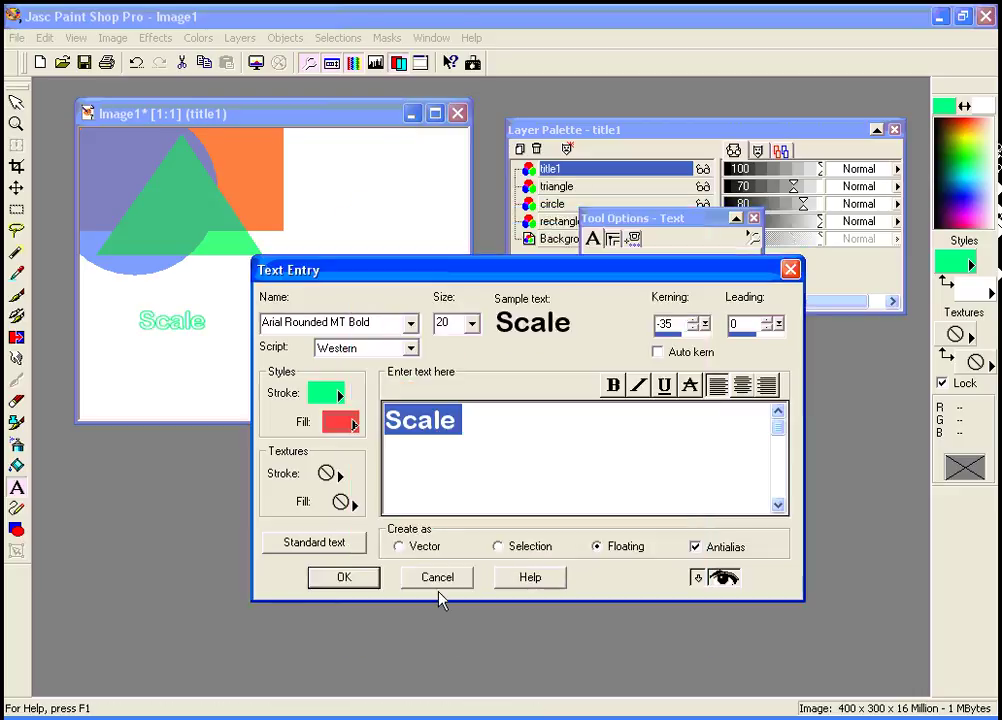
{"action": "left_click", "coordinate": [340, 394]}
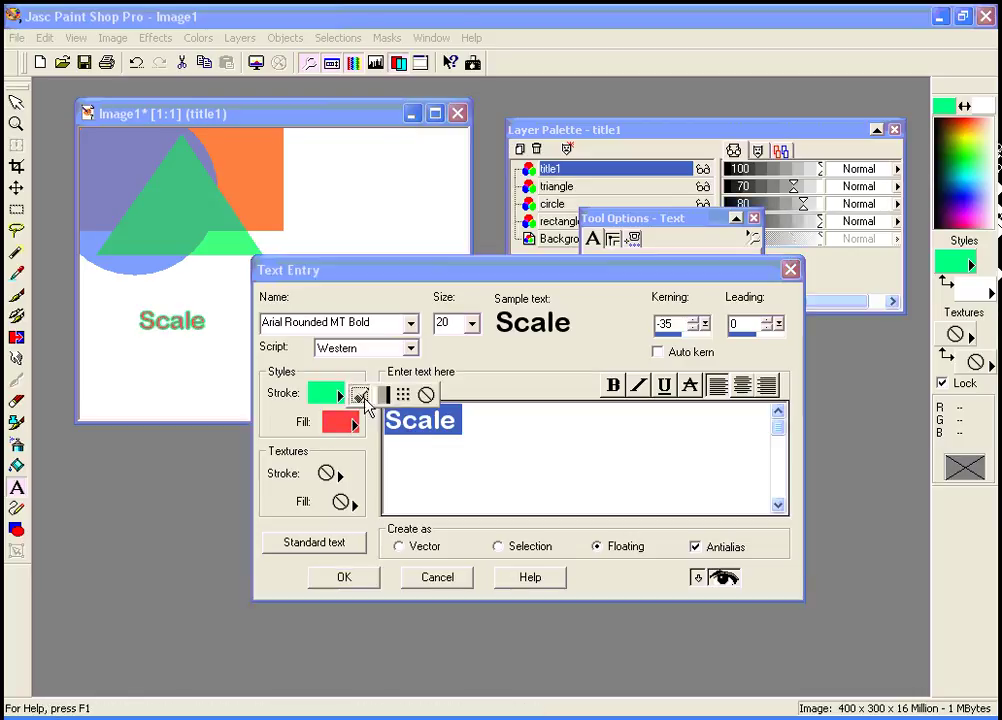
{"action": "left_click", "coordinate": [426, 396]}
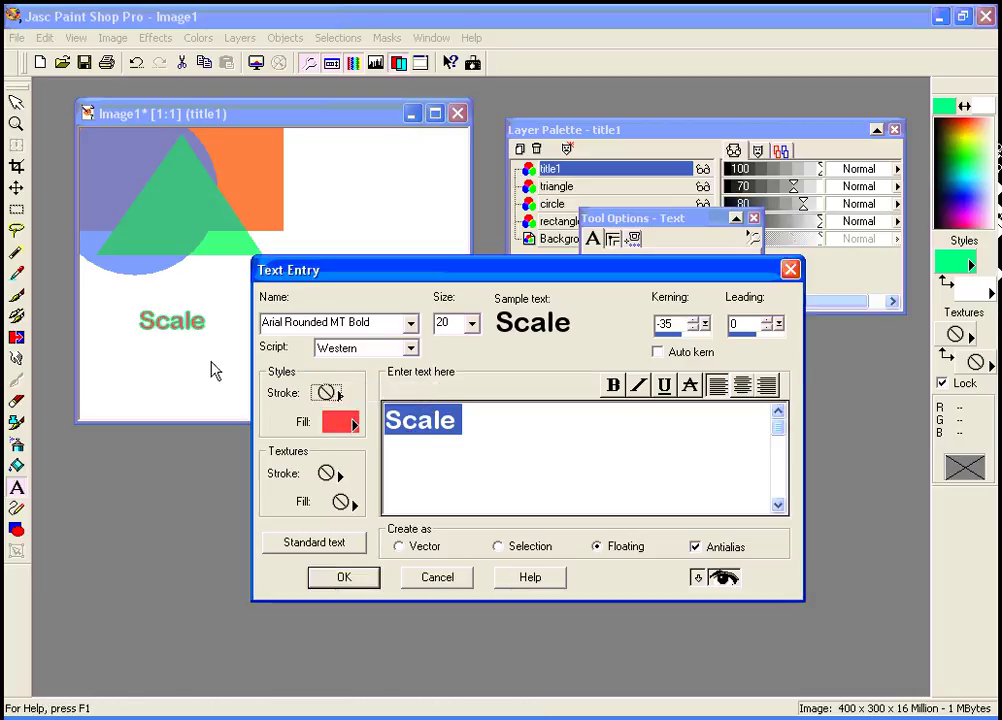
Reset the text fill to solid red #E03838 and remove the outline again.
{"action": "left_click", "coordinate": [341, 394]}
{"action": "left_click", "coordinate": [359, 394]}
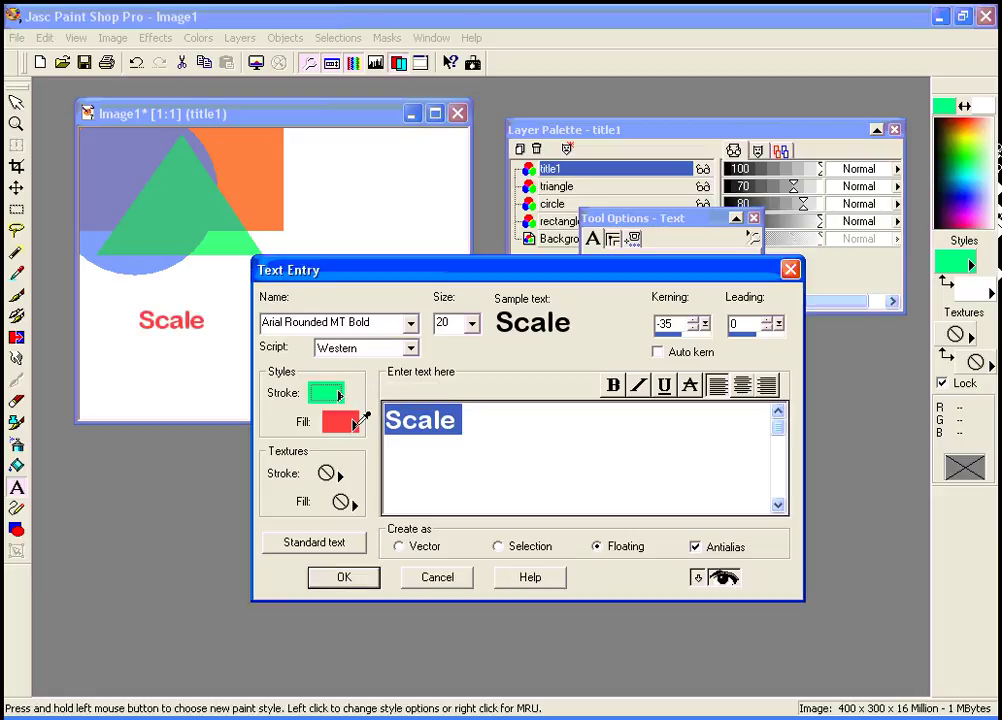
{"action": "left_click", "coordinate": [355, 423]}
{"action": "left_click", "coordinate": [442, 426]}
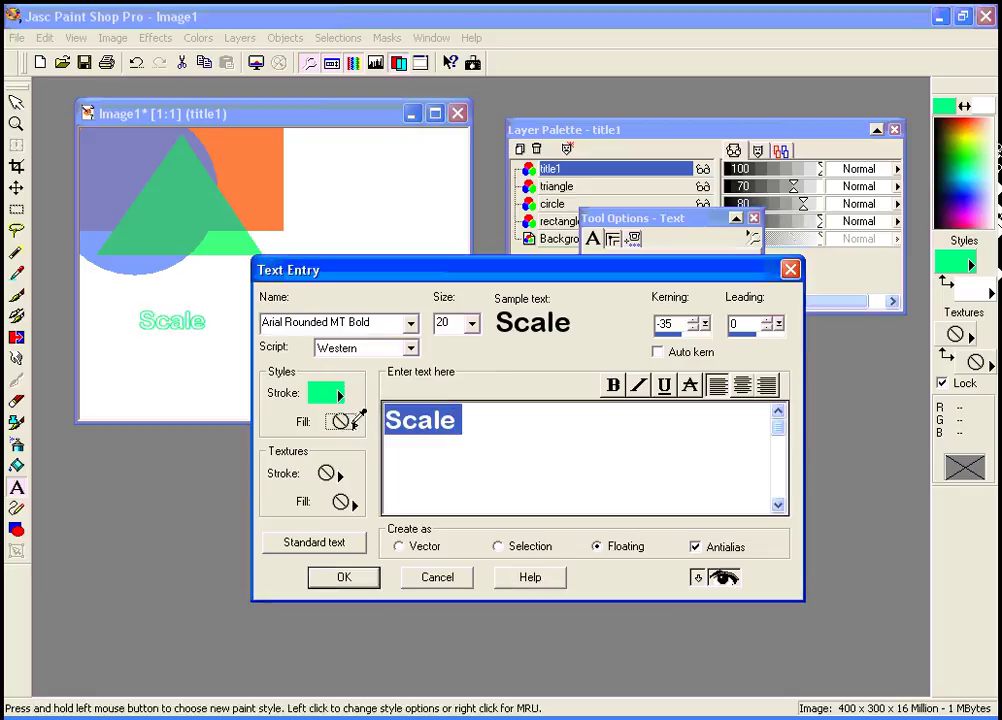
{"action": "left_click_drag", "start_coordinate": [357, 420], "coordinate": [378, 421]}
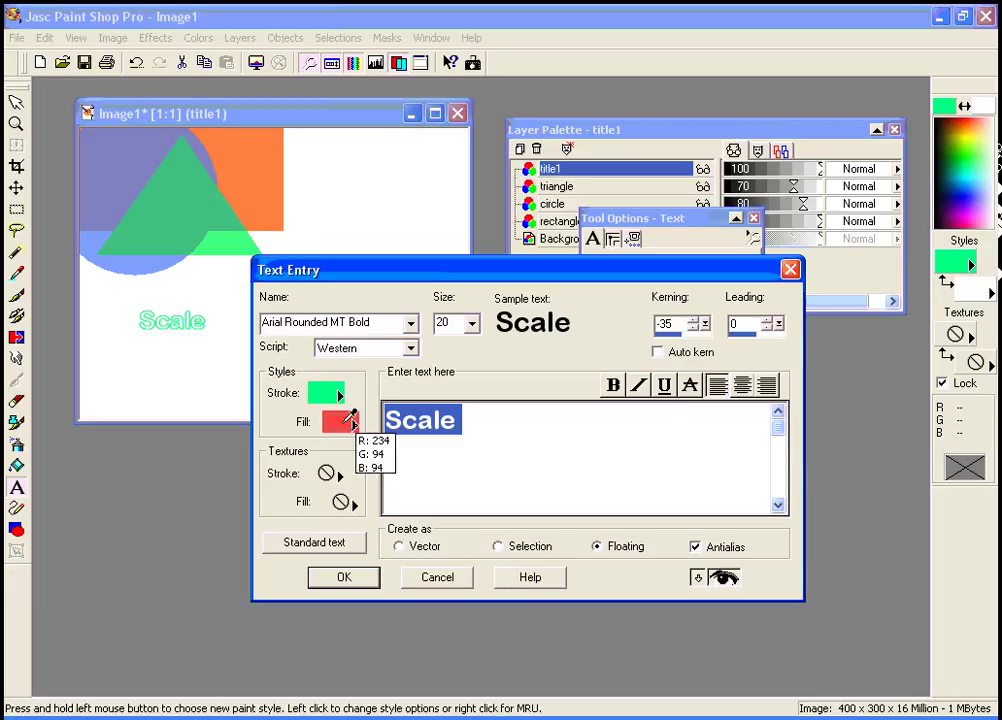
{"action": "left_click", "coordinate": [345, 420]}
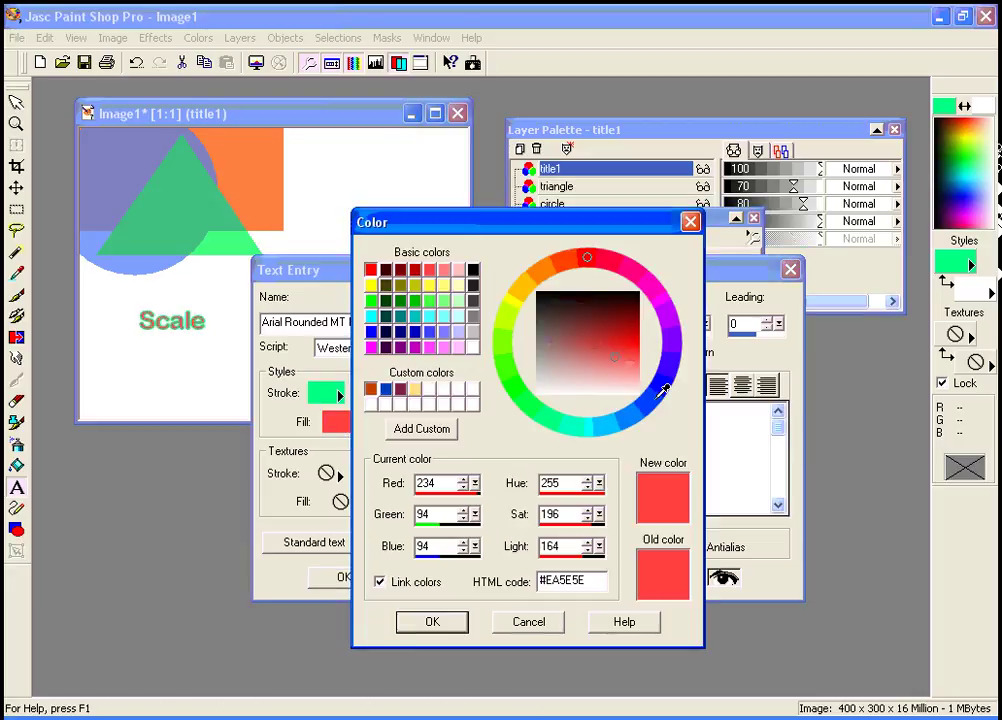
{"action": "left_click", "coordinate": [613, 343]}
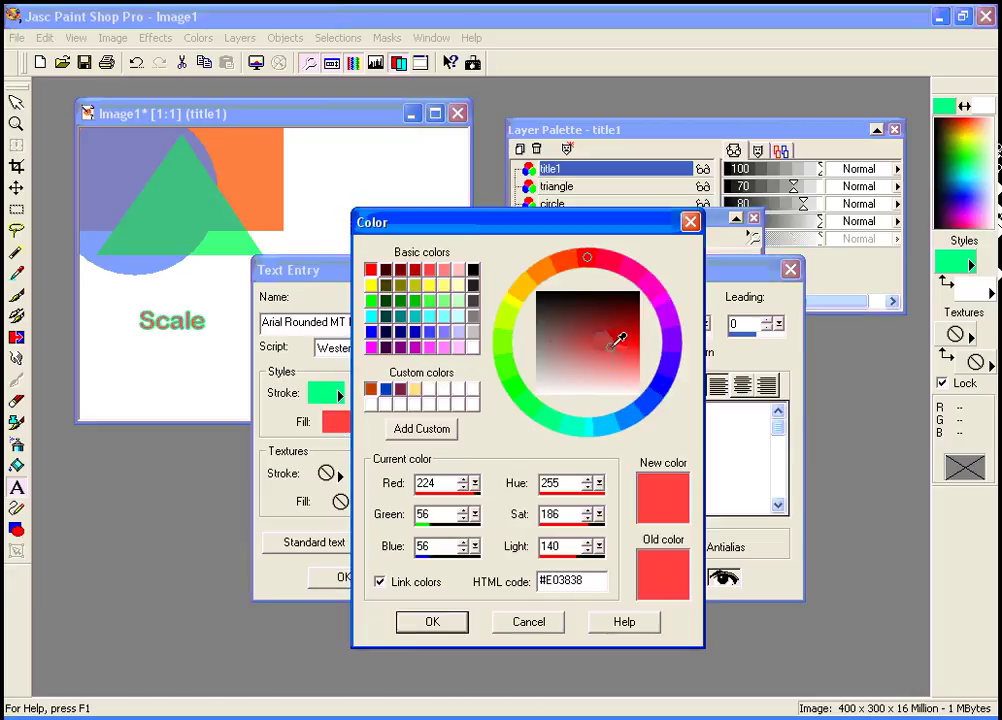
{"action": "left_click", "coordinate": [455, 628]}
{"action": "left_click_drag", "start_coordinate": [335, 394], "coordinate": [428, 396]}
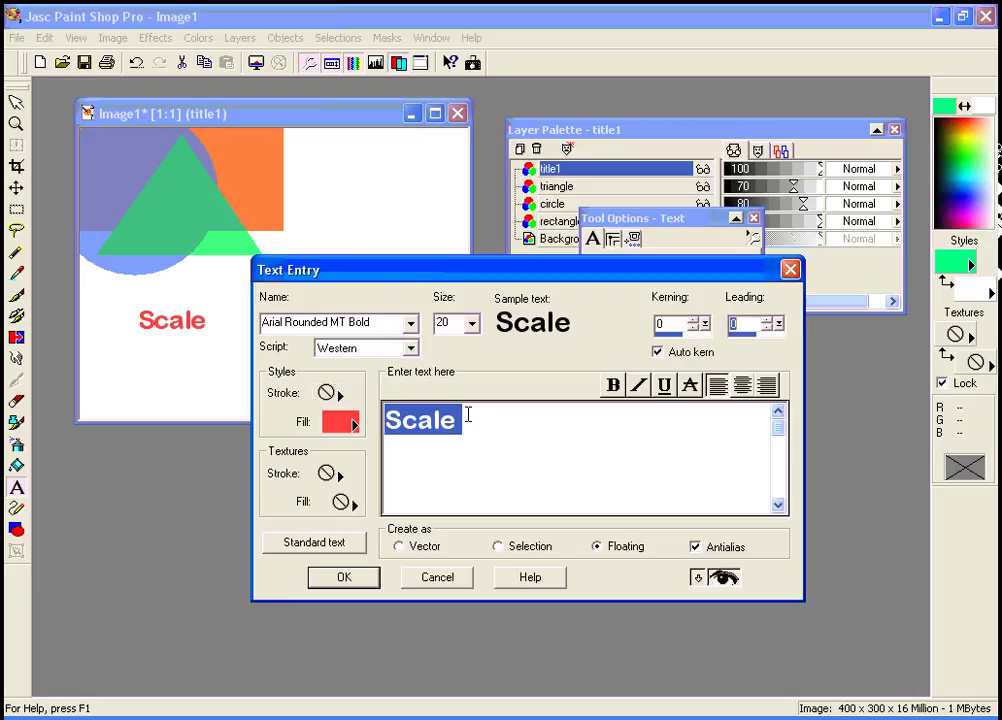
Enter 'Multimedia 101' at size 36 and apply it to the image.
{"action": "type", "text": "Multime"}
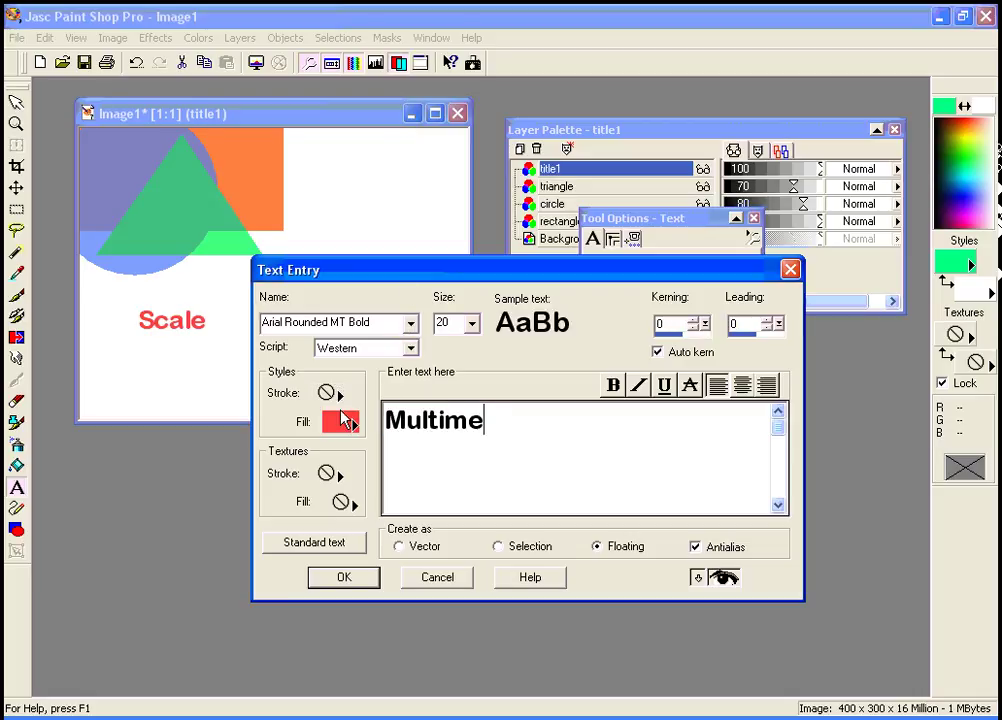
{"action": "type", "text": "dia 101"}
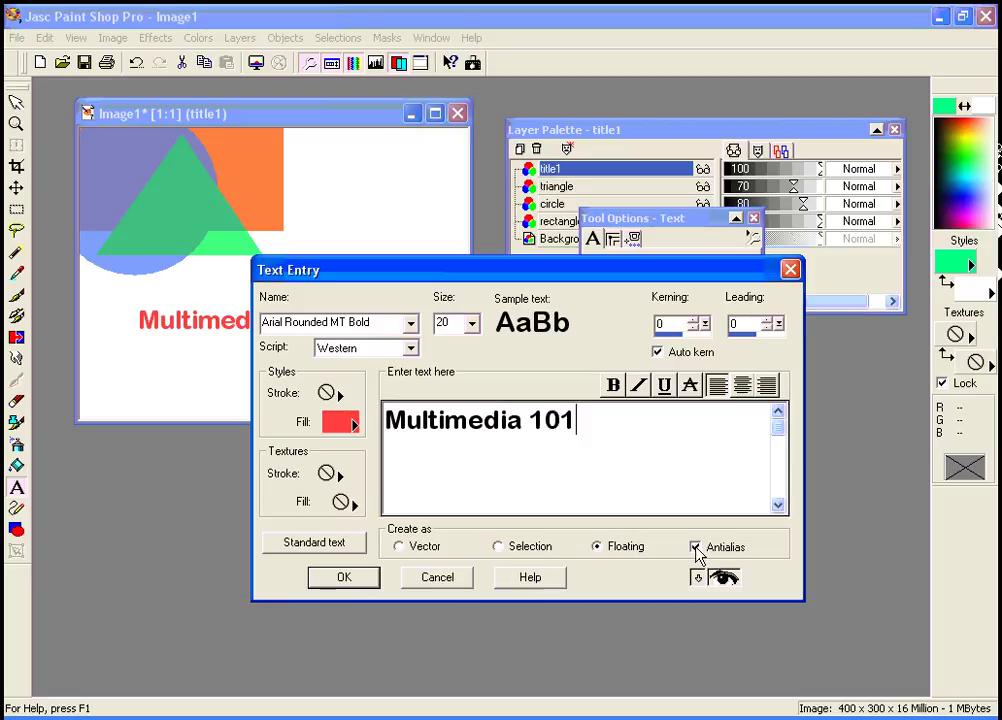
{"action": "left_click_drag", "start_coordinate": [373, 272], "coordinate": [414, 360]}
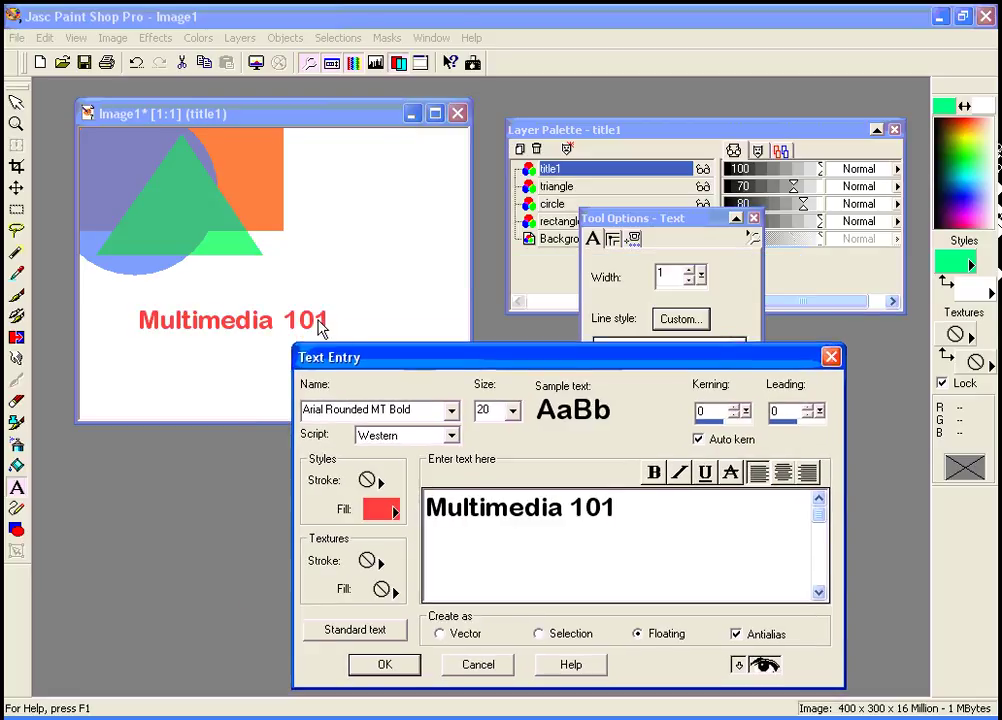
{"action": "left_click_drag", "start_coordinate": [620, 507], "coordinate": [424, 508]}
{"action": "left_click", "coordinate": [512, 411]}
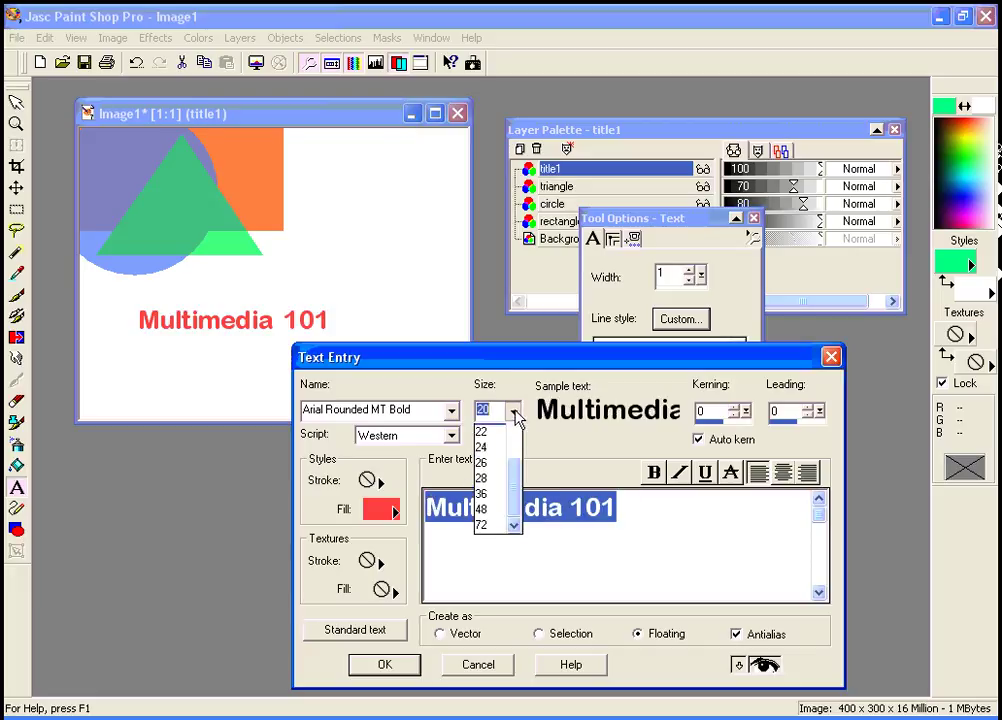
{"action": "left_click", "coordinate": [498, 497]}
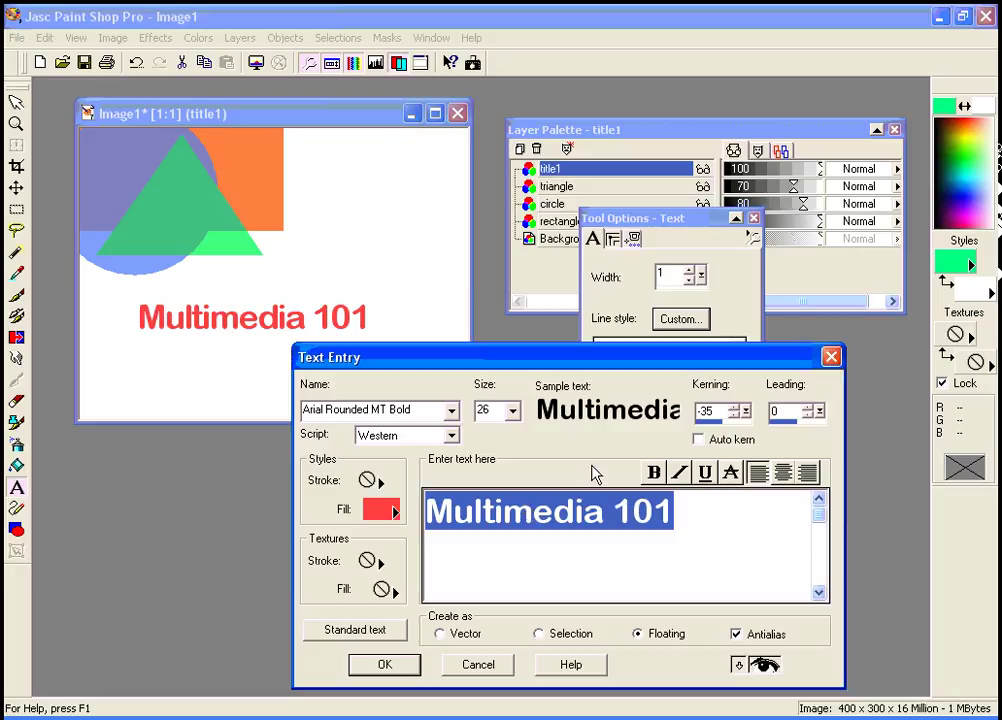
{"action": "left_click", "coordinate": [512, 411]}
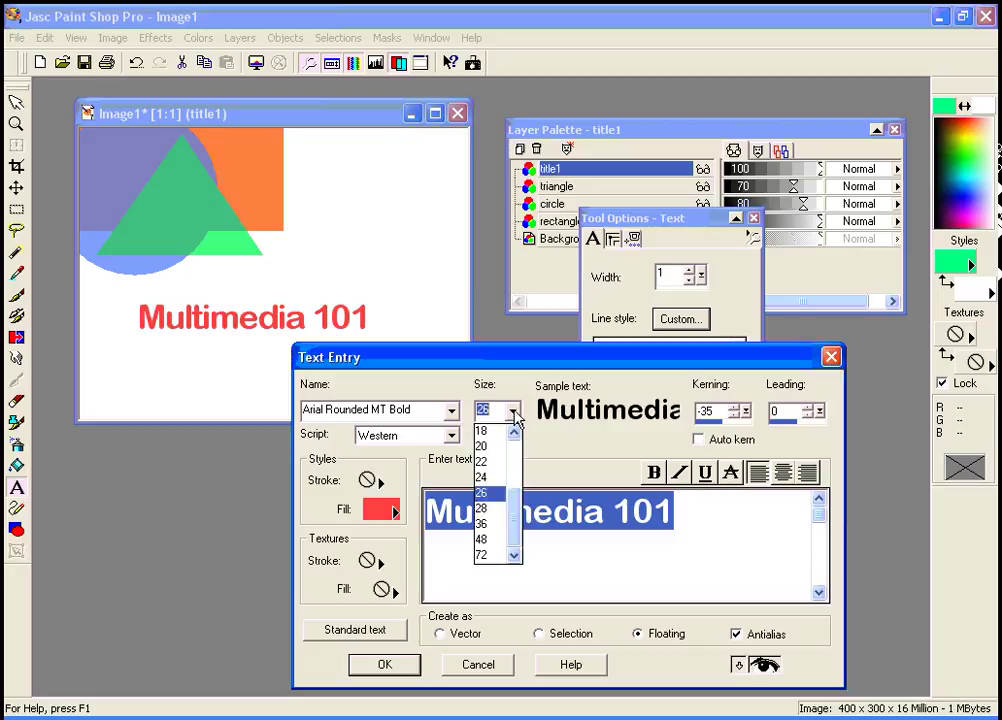
{"action": "left_click", "coordinate": [500, 526]}
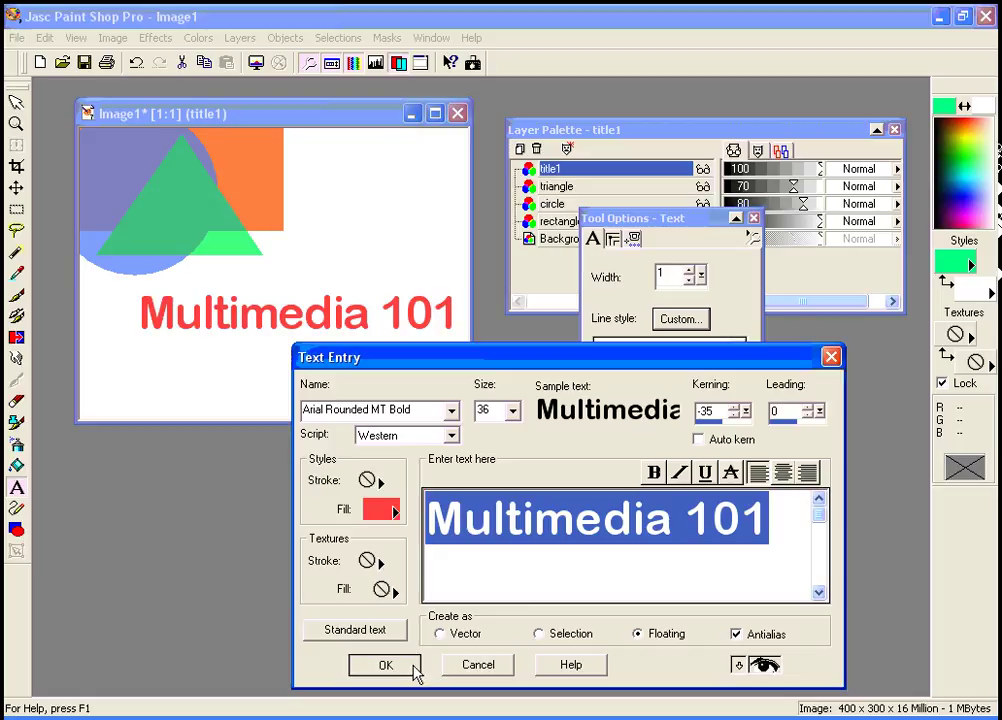
{"action": "left_click", "coordinate": [412, 667]}
Drag the red Multimedia 101 title to the image bottom and deselect to fix it onto title1.
{"action": "left_click_drag", "start_coordinate": [325, 311], "coordinate": [274, 394]}
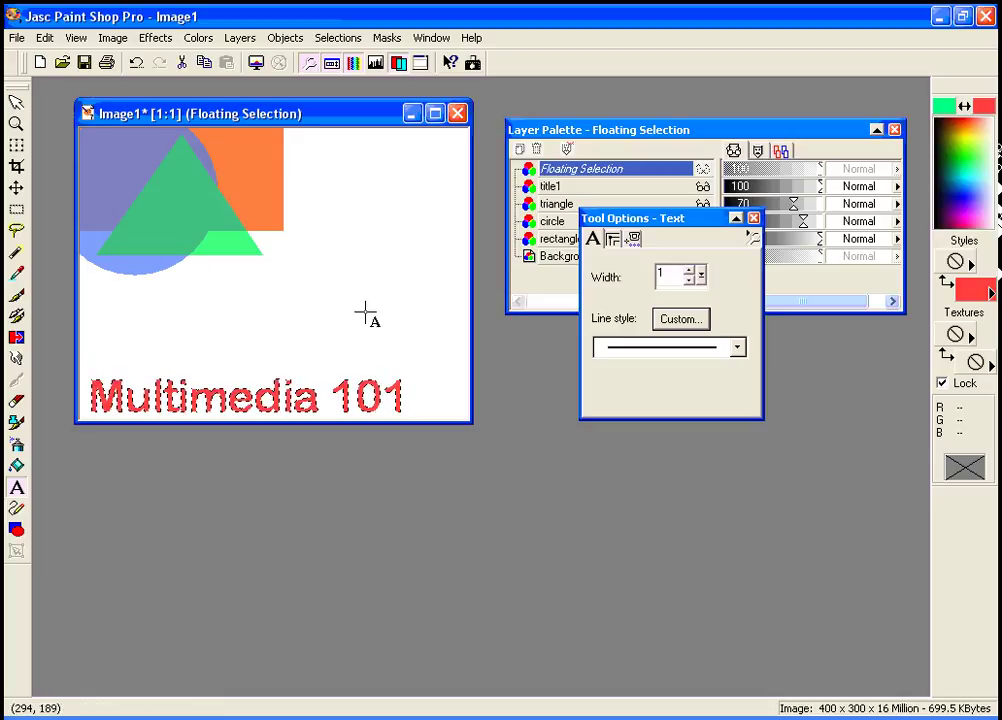
{"action": "key", "text": "ctrl+d"}
{"action": "left_click_drag", "start_coordinate": [696, 222], "coordinate": [673, 322]}
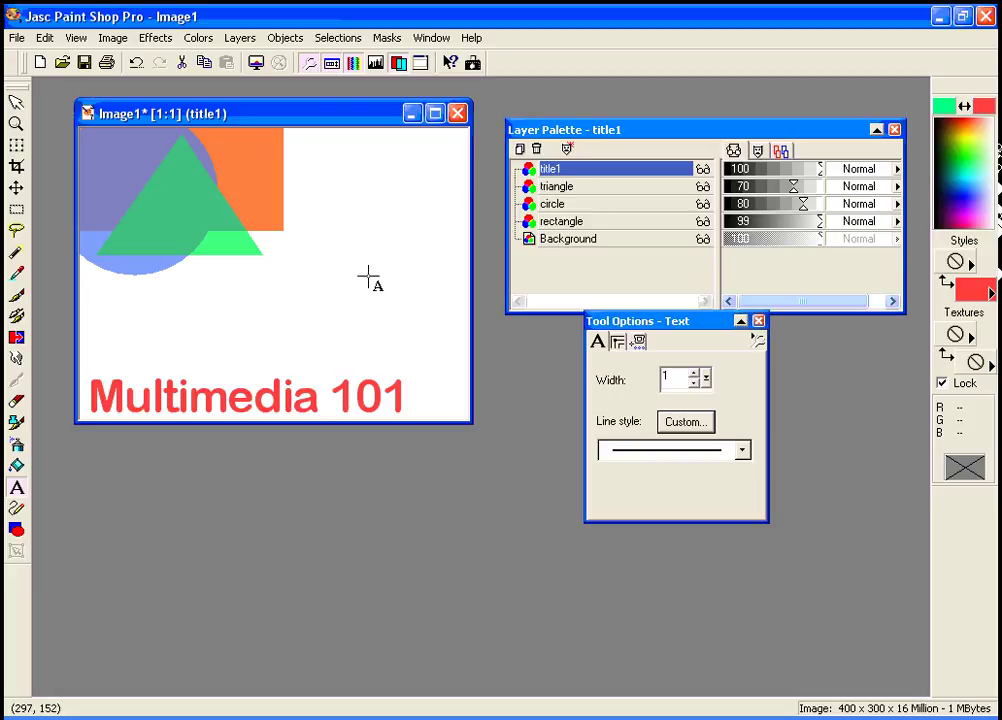
Create a new layer named title2.
{"action": "left_click", "coordinate": [519, 149]}
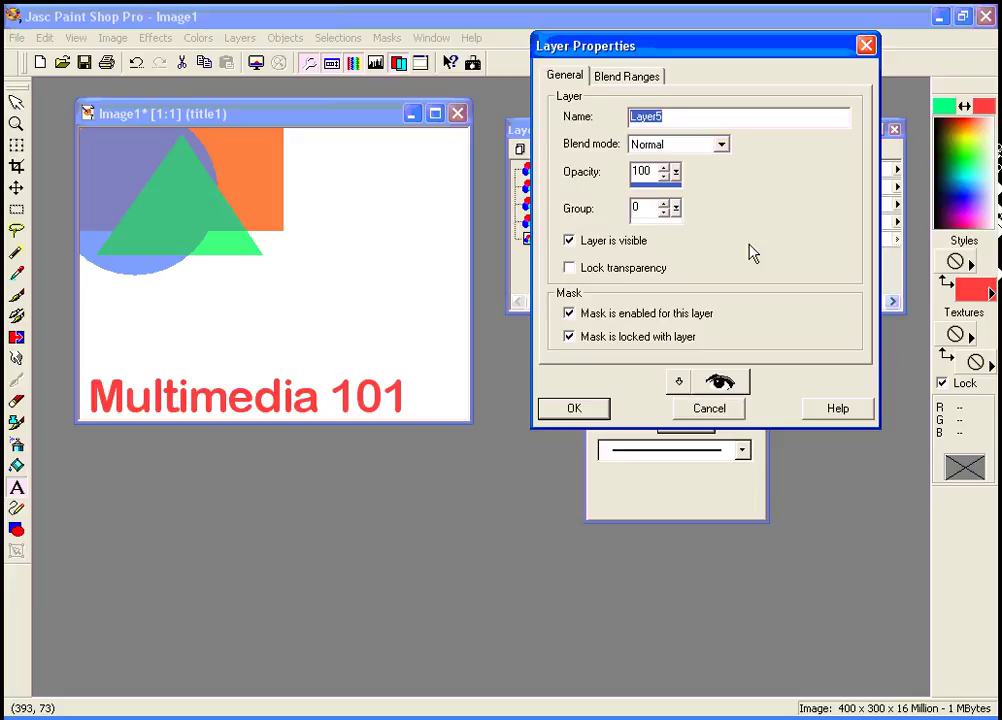
{"action": "type", "text": "title2"}
{"action": "left_click", "coordinate": [597, 414]}
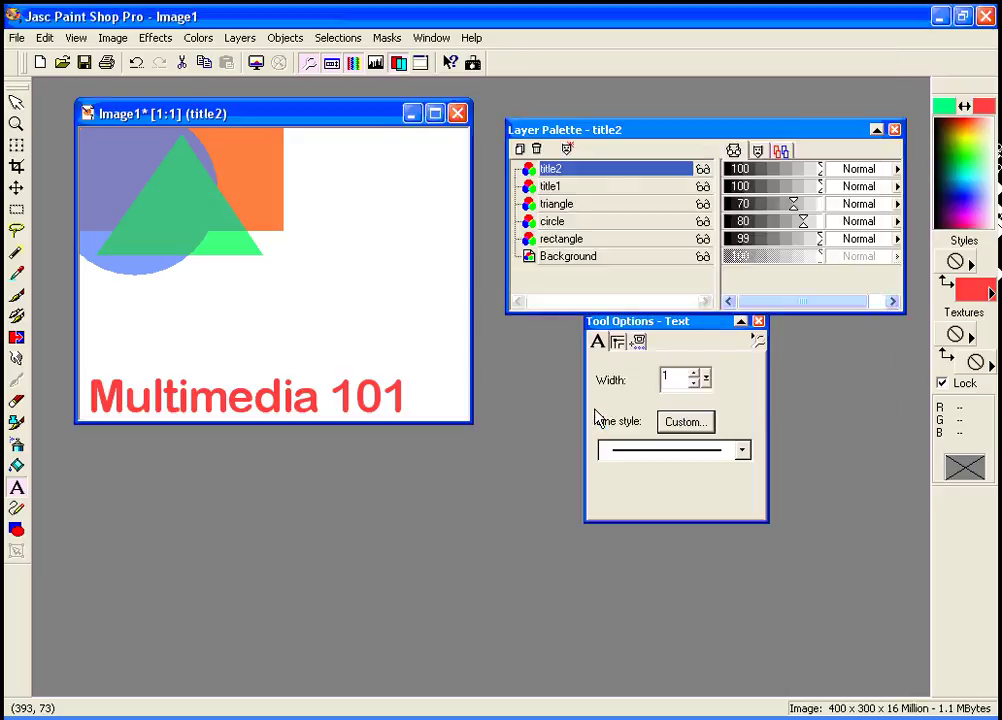
Start a new text entry and set its fill colour to pale pink.
{"action": "left_click", "coordinate": [268, 302]}
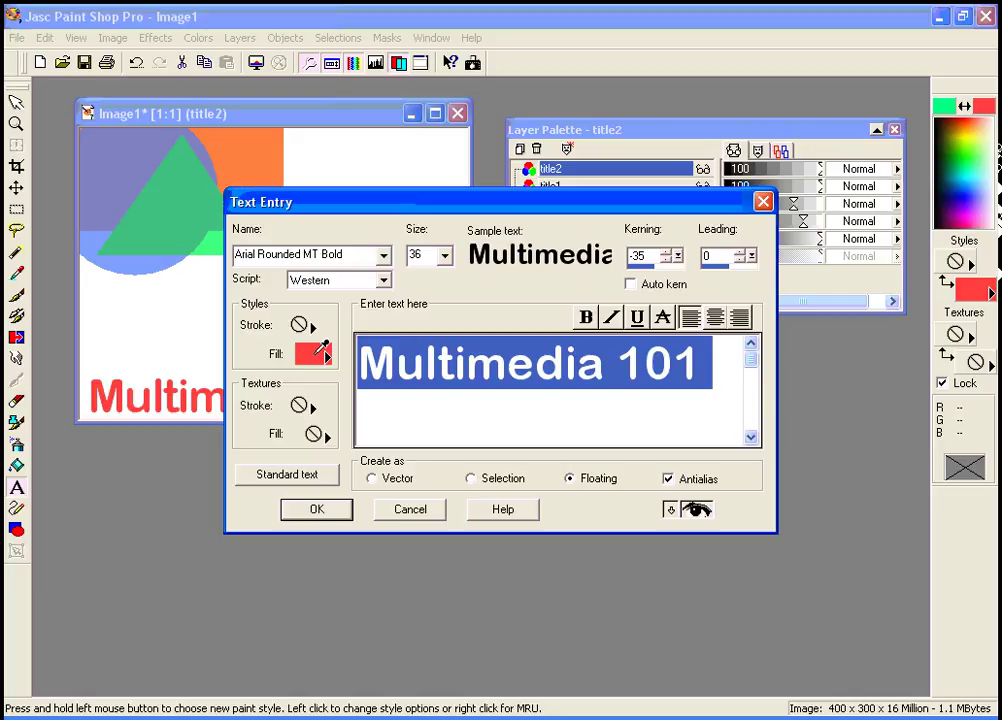
{"action": "left_click", "coordinate": [314, 353]}
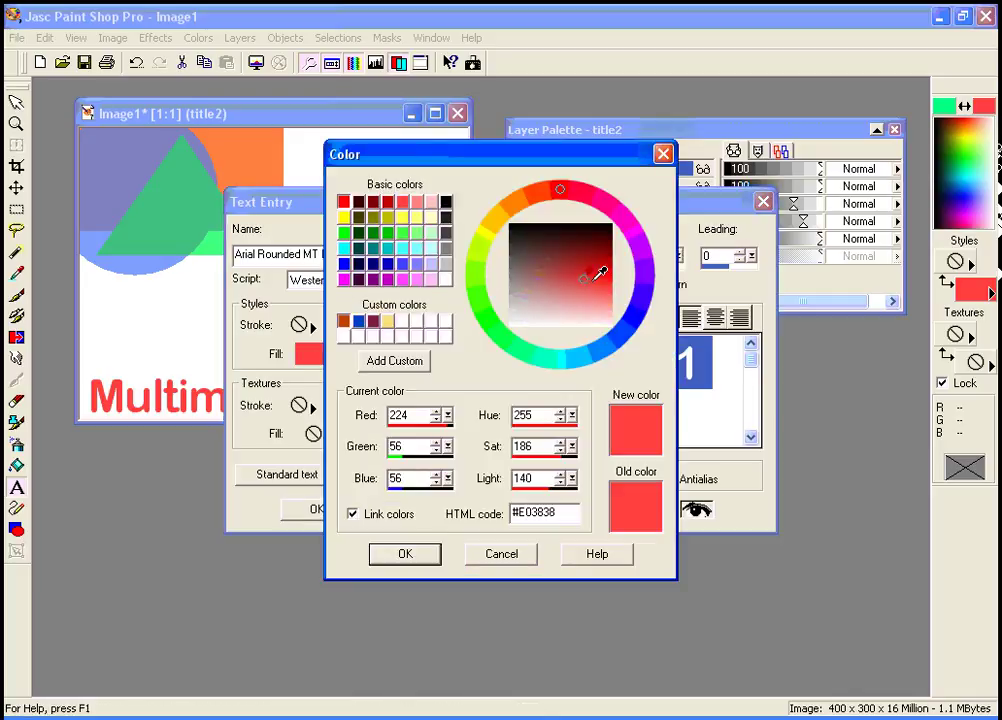
{"action": "mouse_move", "coordinate": [645, 232]}
{"action": "left_mouse_down"}
{"action": "mouse_move", "coordinate": [634, 222]}
{"action": "mouse_move", "coordinate": [641, 233]}
{"action": "left_mouse_up"}
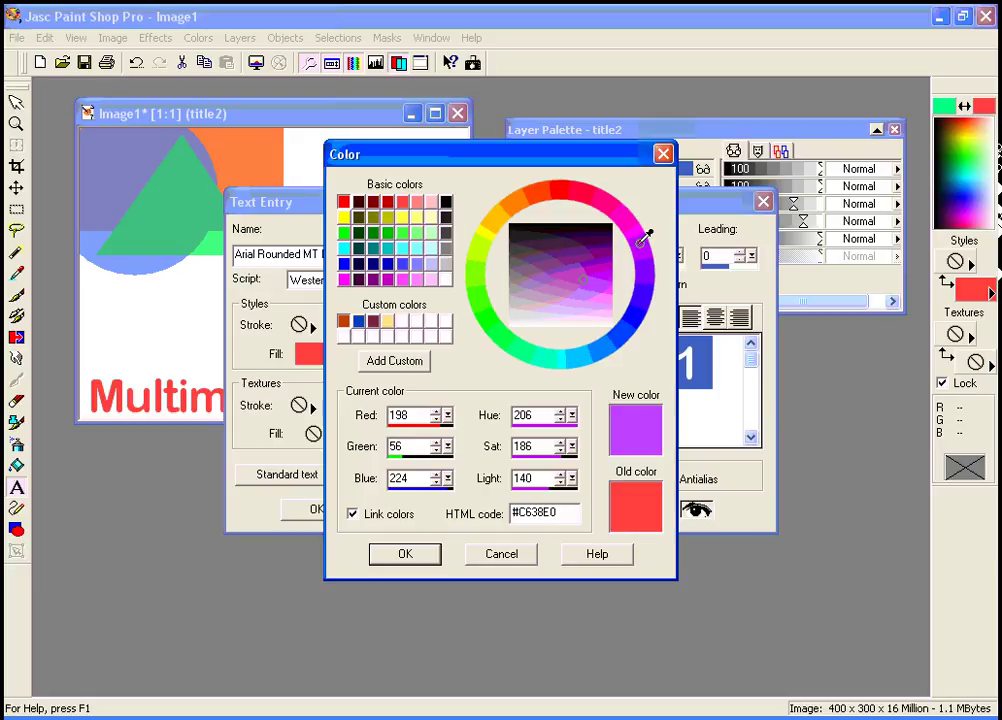
{"action": "left_click_drag", "start_coordinate": [645, 237], "coordinate": [626, 221]}
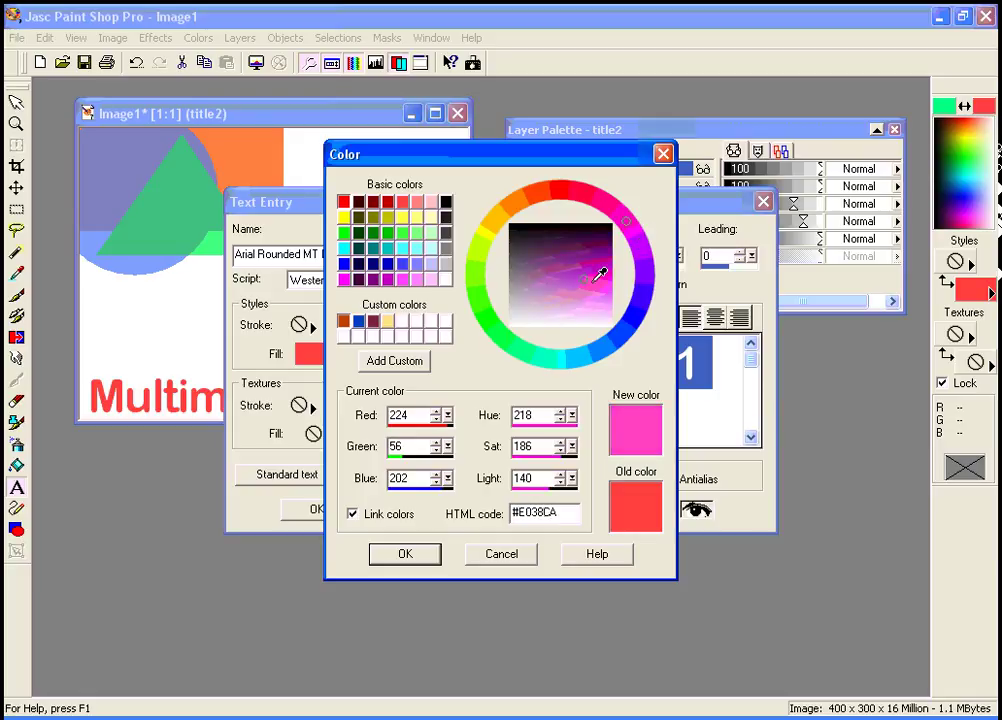
{"action": "left_click_drag", "start_coordinate": [600, 275], "coordinate": [552, 302]}
{"action": "left_click", "coordinate": [405, 560]}
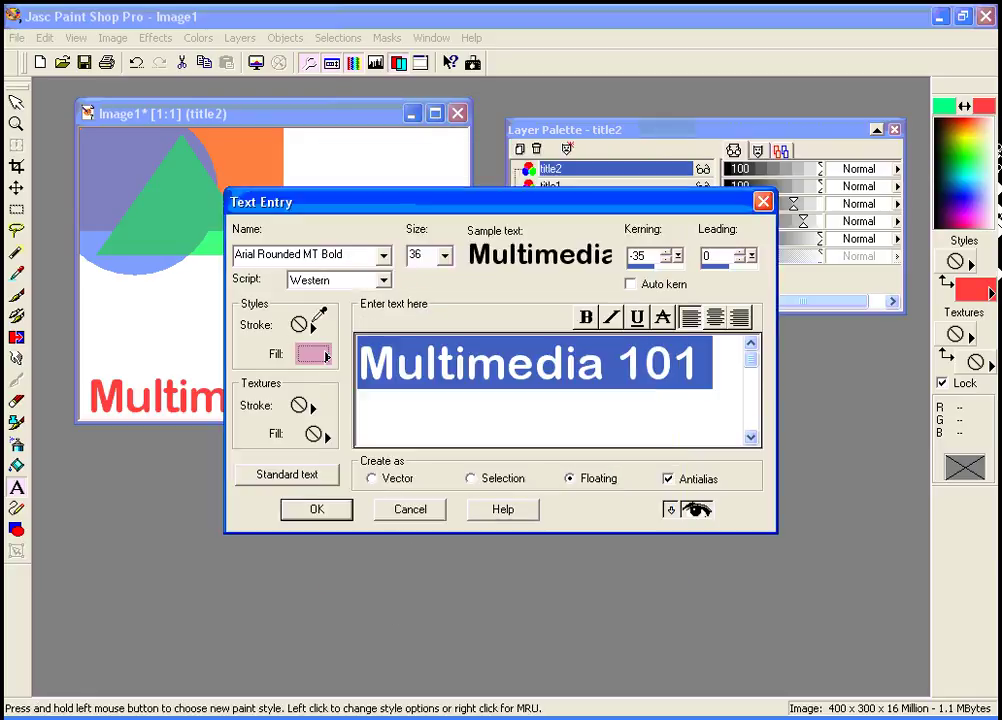
Give the text a solid purple outline.
{"action": "left_click", "coordinate": [302, 325]}
{"action": "left_click", "coordinate": [326, 326]}
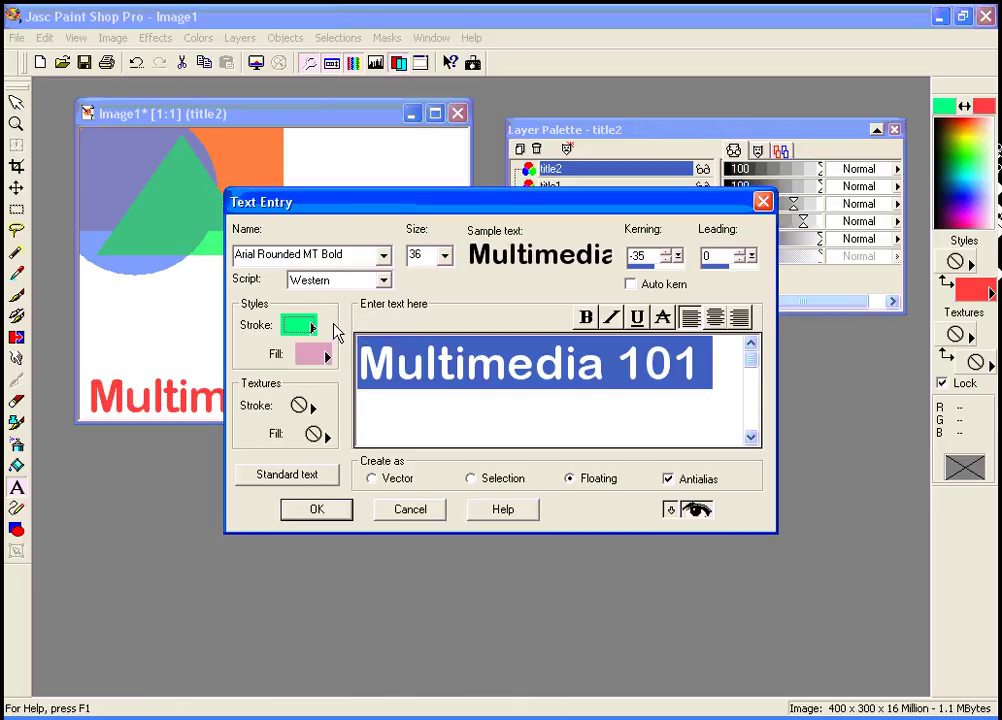
{"action": "left_click", "coordinate": [297, 325]}
{"action": "mouse_move", "coordinate": [647, 287]}
{"action": "left_mouse_down"}
{"action": "mouse_move", "coordinate": [645, 257]}
{"action": "mouse_move", "coordinate": [660, 240]}
{"action": "left_mouse_up"}
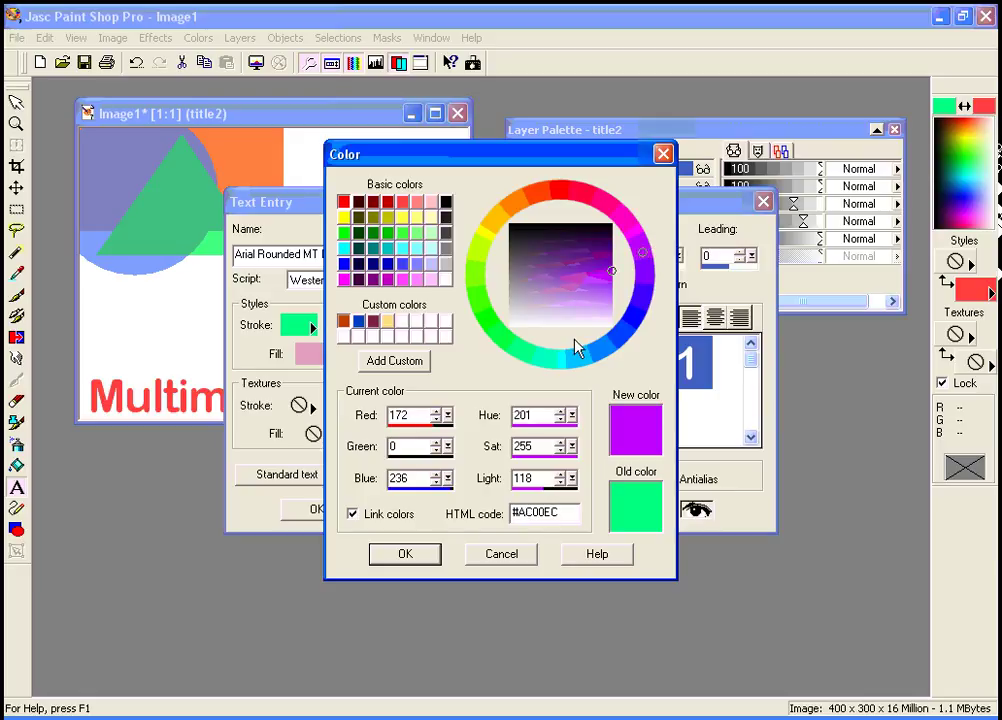
{"action": "left_click", "coordinate": [405, 554]}
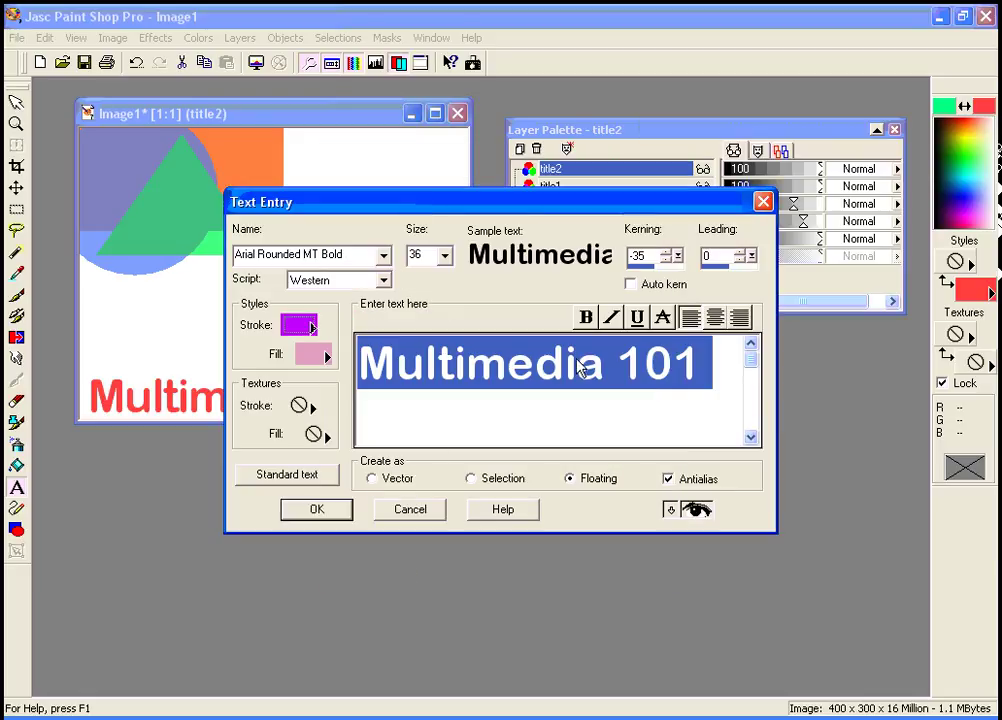
Replace the Multimedia 101 text with 'Graphics'.
{"action": "left_click", "coordinate": [716, 371]}
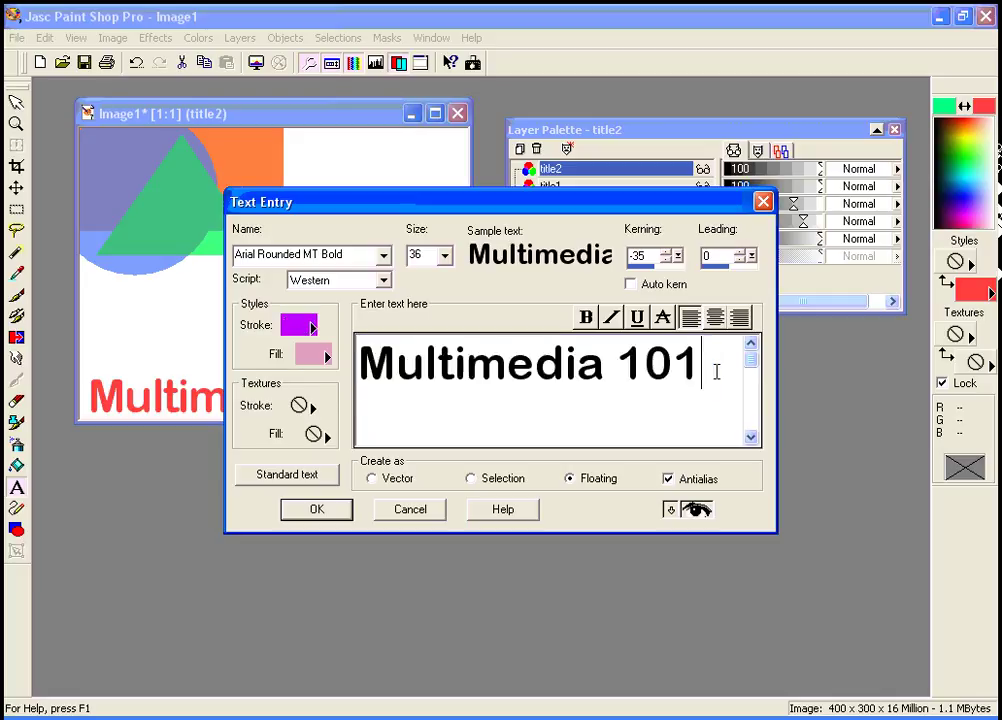
{"action": "left_click_drag", "start_coordinate": [716, 371], "coordinate": [367, 365]}
{"action": "type", "text": "Graphics"}
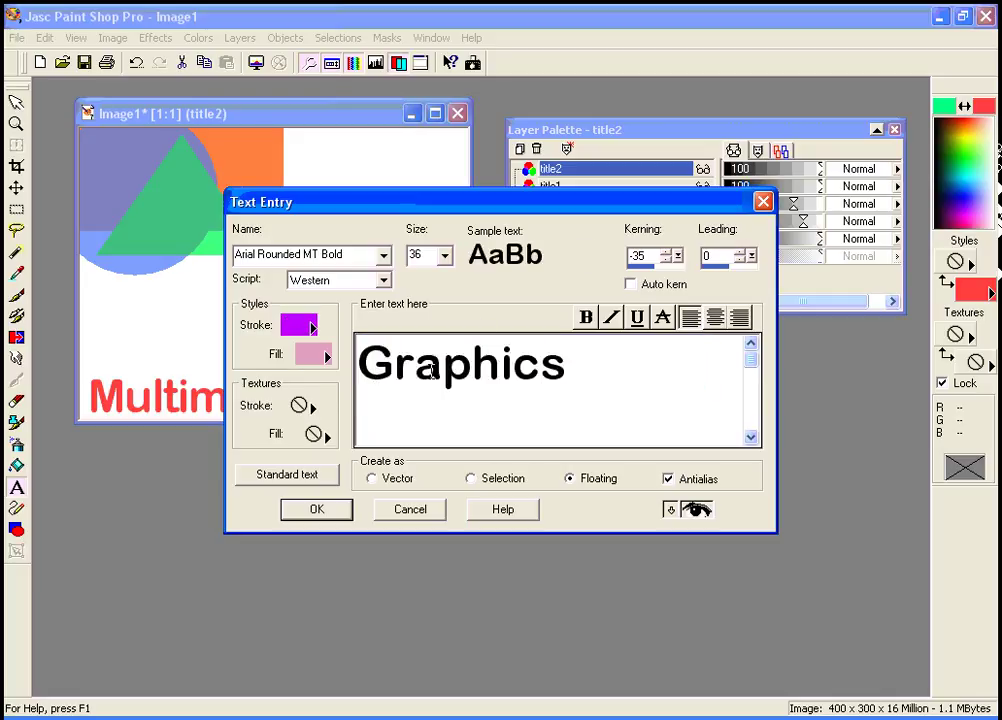
{"action": "left_click_drag", "start_coordinate": [497, 208], "coordinate": [588, 358]}
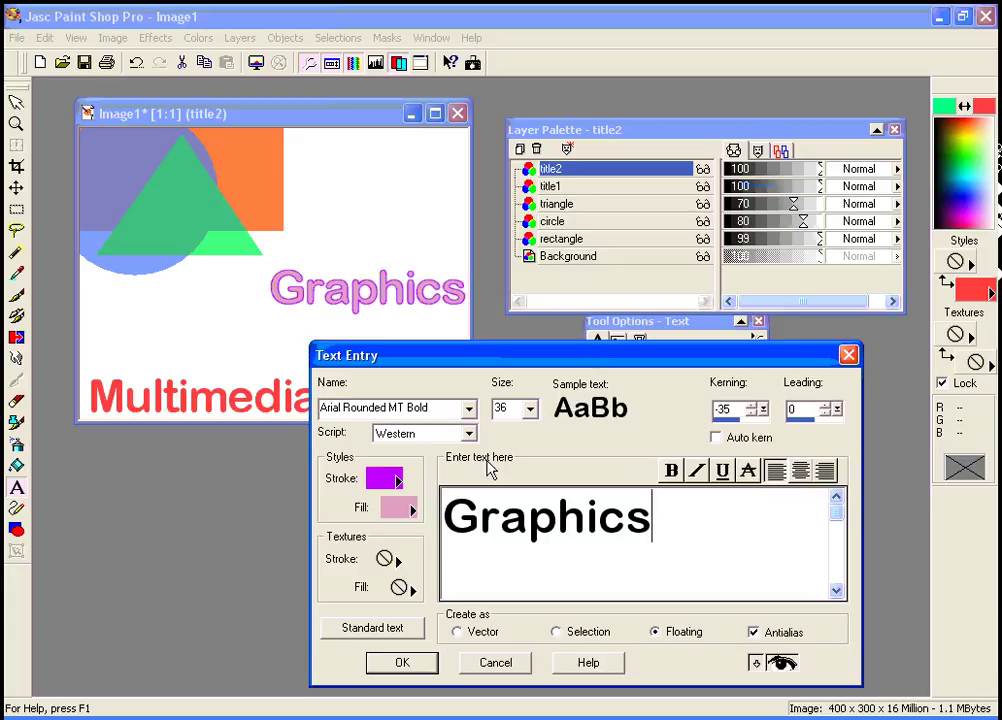
{"action": "left_click_drag", "start_coordinate": [662, 521], "coordinate": [440, 518]}
Preview several fonts and apply Bauhaus 93 to Graphics.
{"action": "left_click", "coordinate": [469, 409]}
{"action": "scroll", "coordinate": [464, 460], "scroll_direction": "down", "scroll_amount": 8}
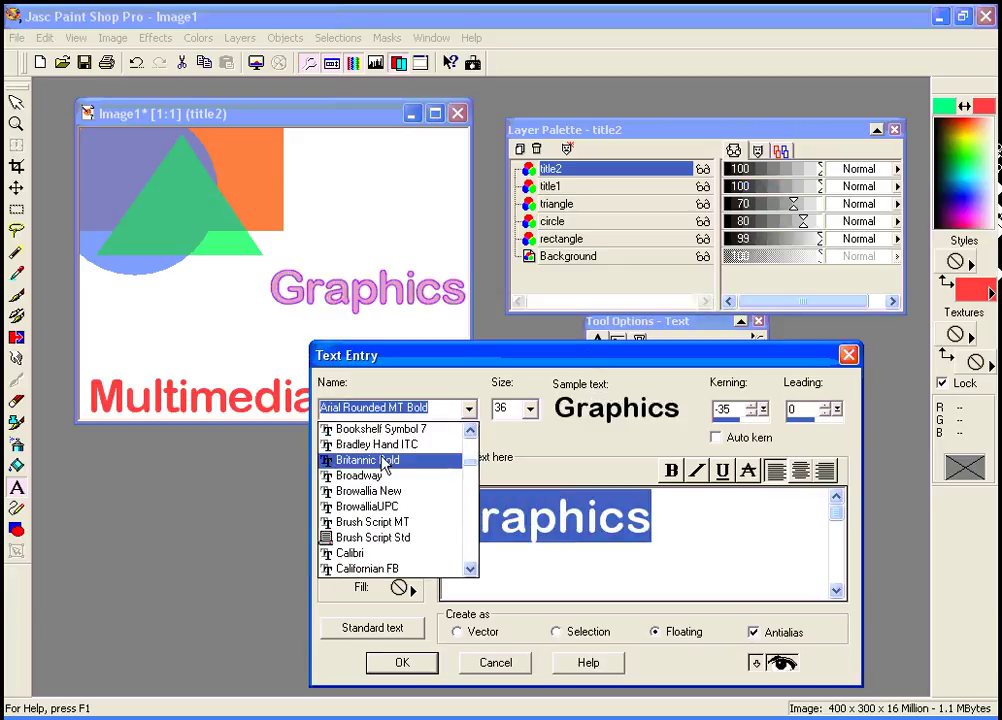
{"action": "left_click", "coordinate": [362, 409]}
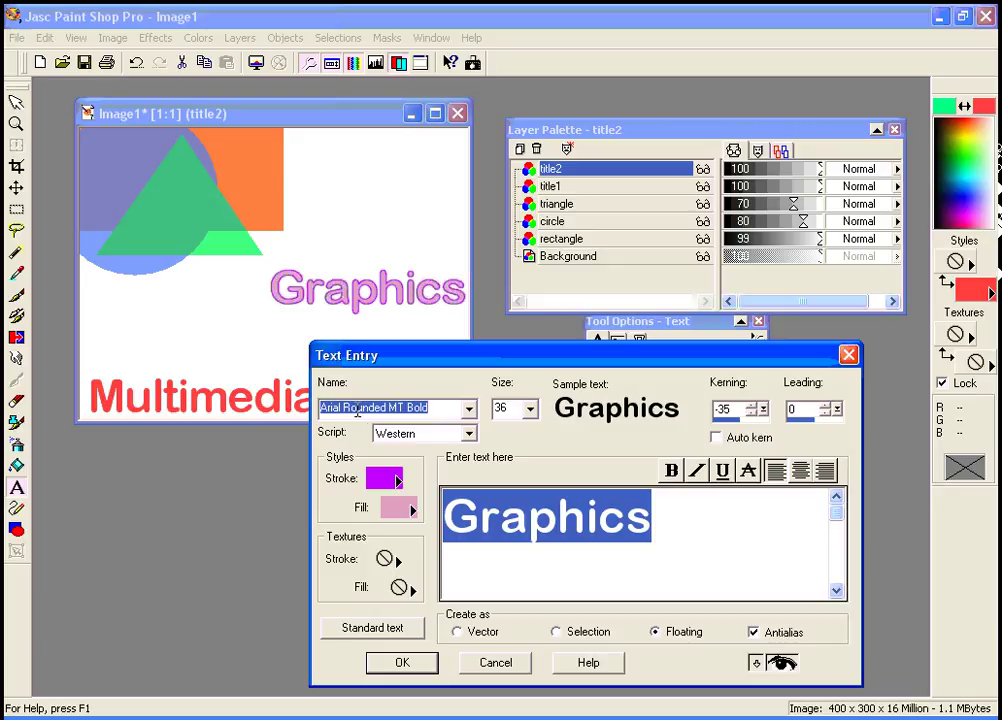
{"action": "key", "text": "alt+Down"}
{"action": "key", "text": "Down"}
{"action": "key", "text": "Down"}
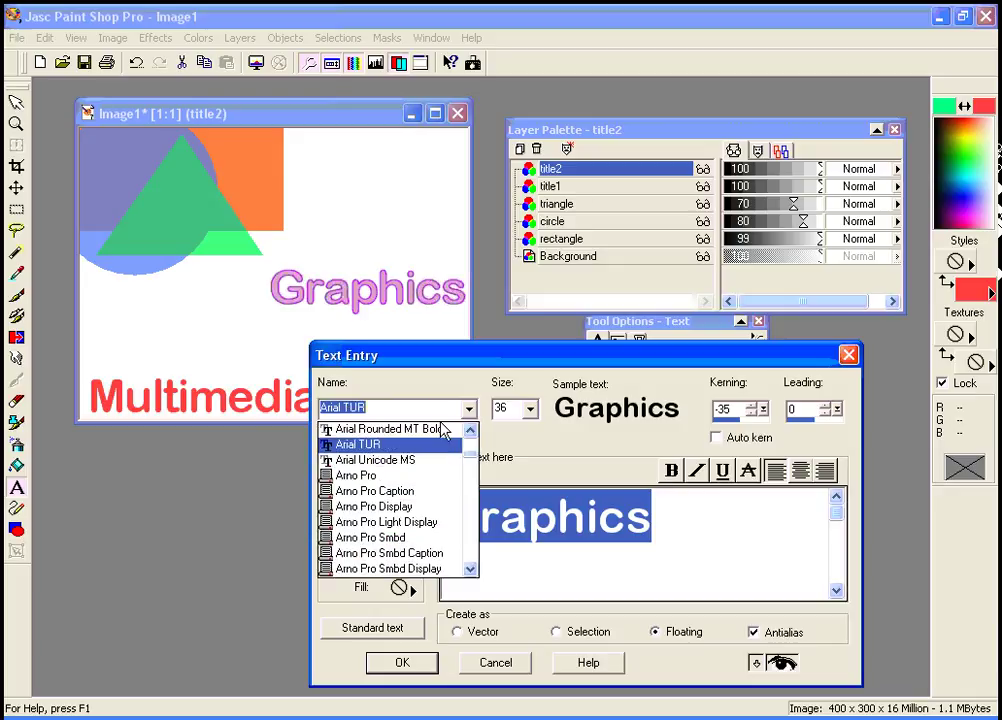
{"action": "key", "text": "Down"}
{"action": "key", "text": "Down"}
{"action": "key", "text": "Down"}
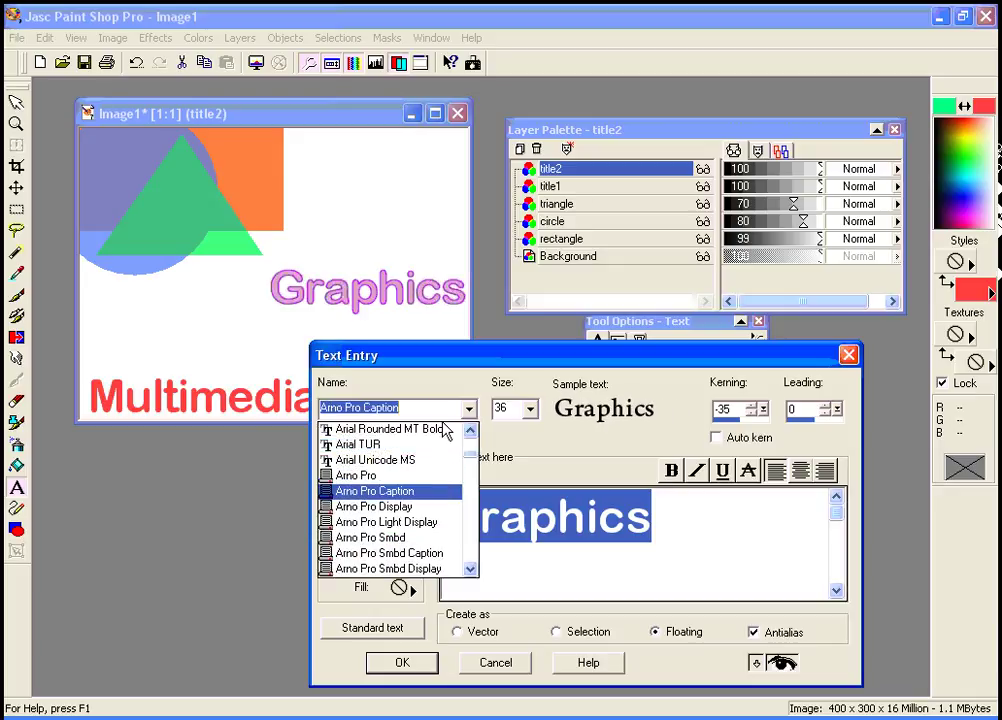
{"action": "key", "text": "Down"}
{"action": "key", "text": "Down"}
{"action": "key", "text": "Down"}
{"action": "key", "text": "Down"}
{"action": "key", "text": "Down"}
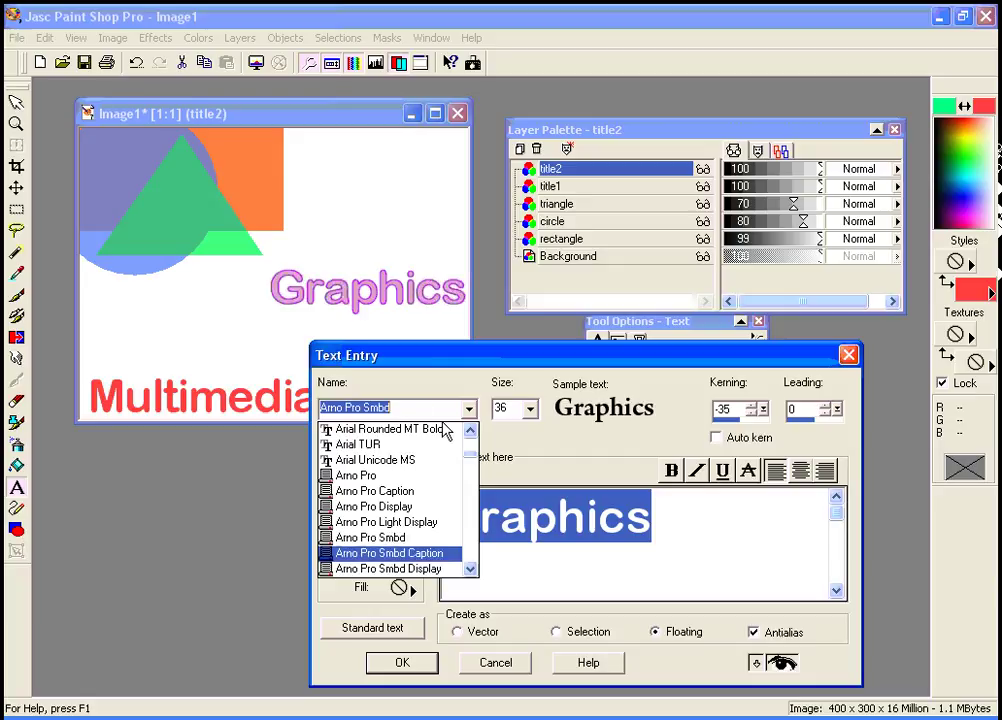
{"action": "key", "text": "Down"}
{"action": "key", "text": "Down"}
{"action": "key", "text": "Down"}
{"action": "key", "text": "Down"}
{"action": "key", "text": "Down"}
{"action": "key", "text": "Down"}
{"action": "key", "text": "Down"}
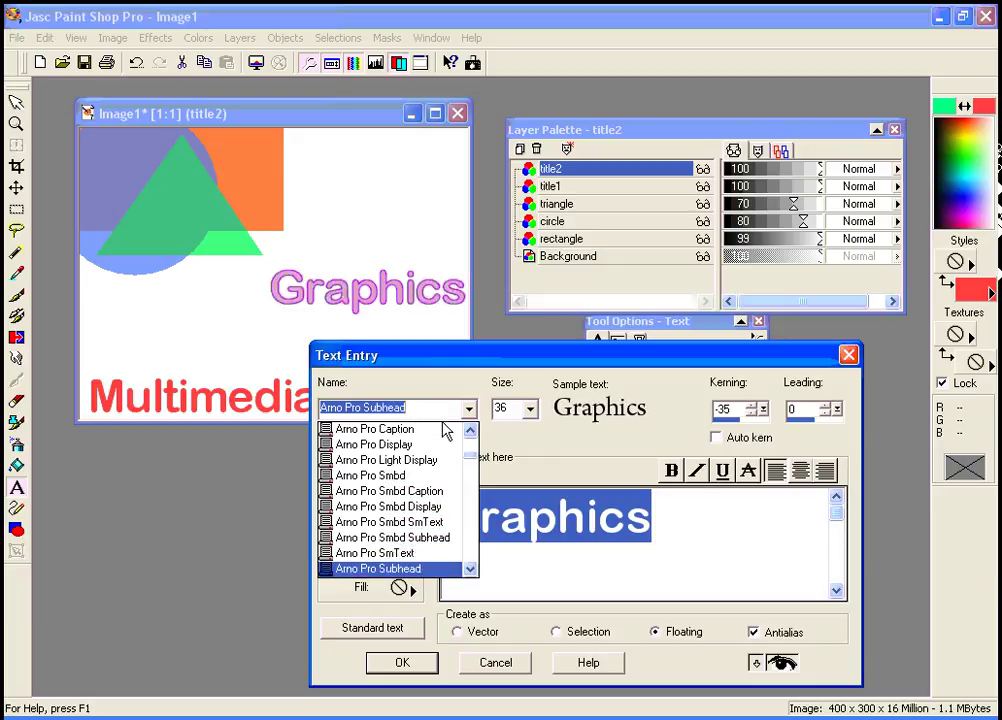
{"action": "key", "text": "Down"}
{"action": "key", "text": "Down"}
{"action": "key", "text": "Down"}
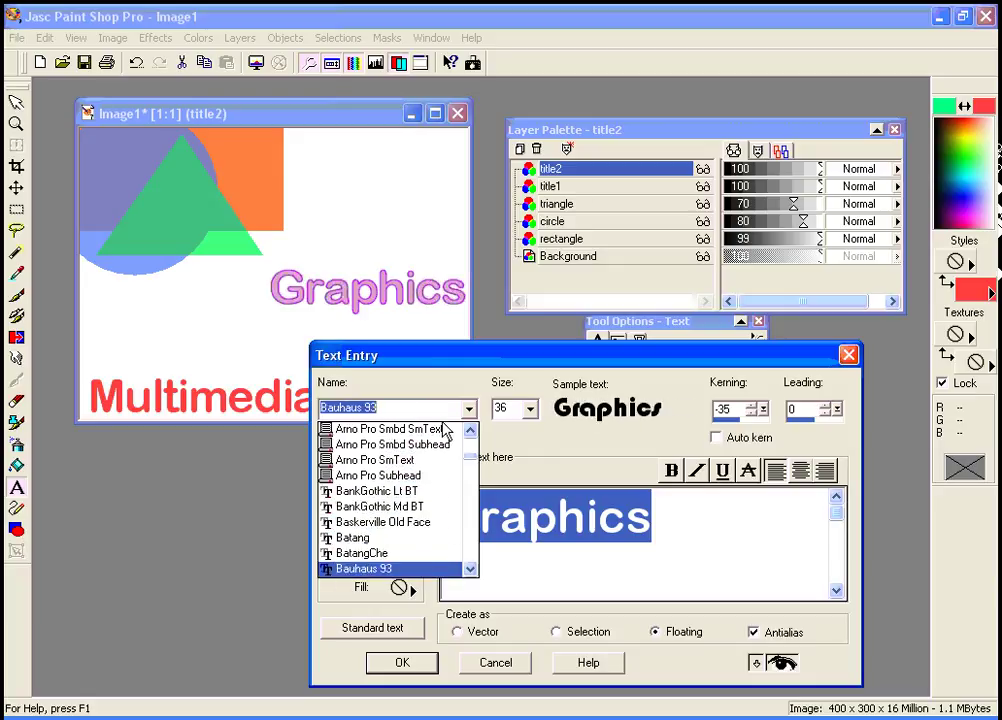
{"action": "key", "text": "Up"}
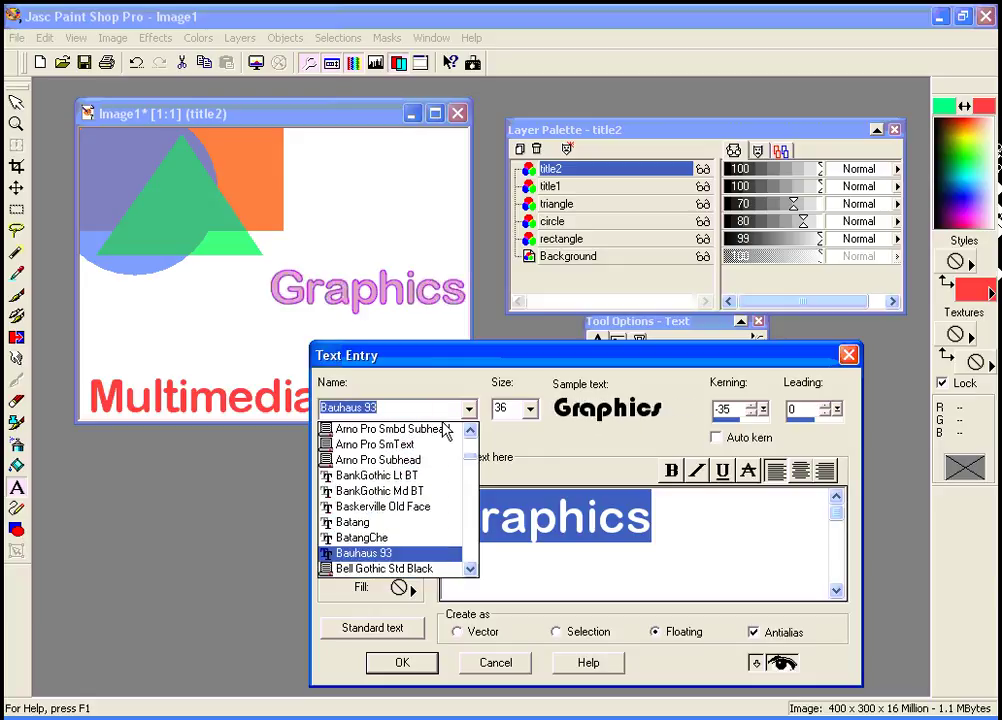
{"action": "left_click", "coordinate": [398, 553]}
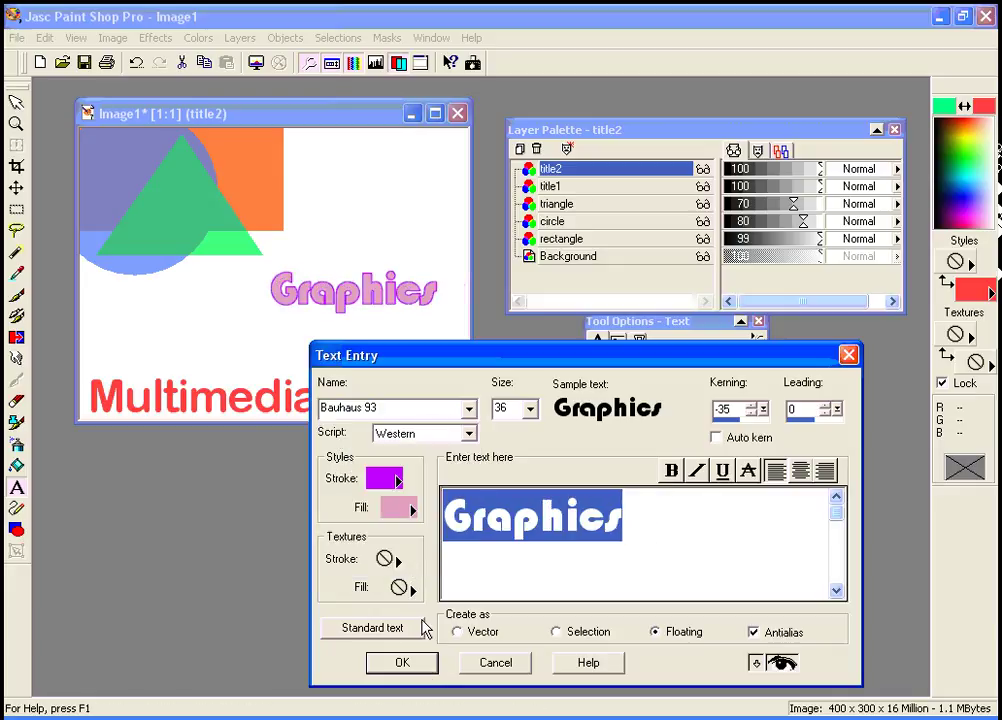
Switch the Graphics text font to Algerian.
{"action": "left_click", "coordinate": [403, 408]}
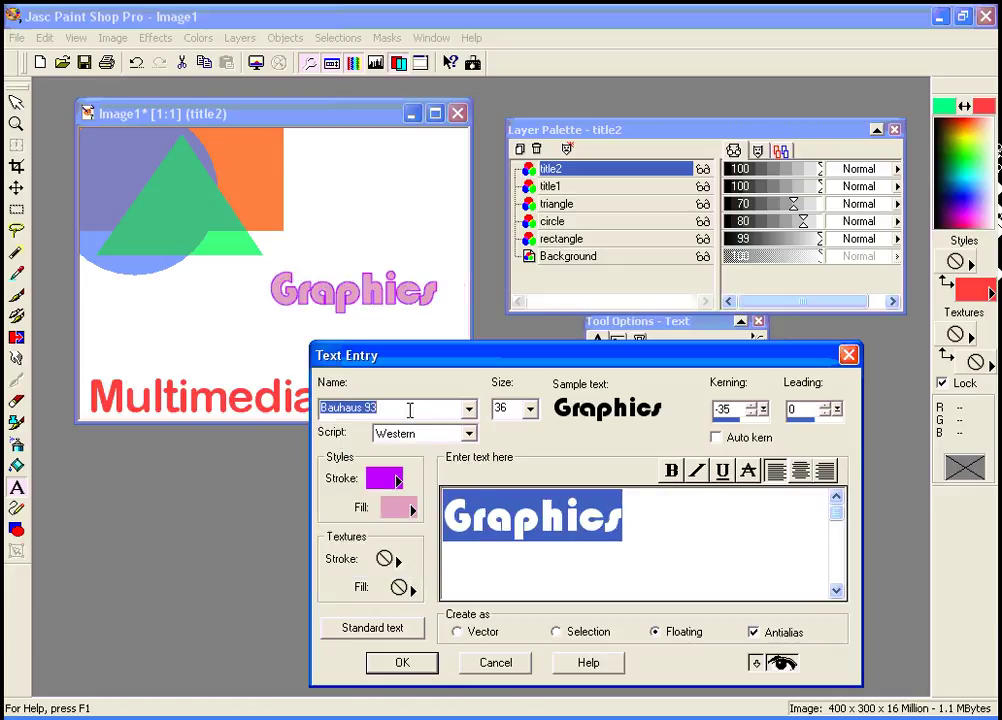
{"action": "key", "text": "Down"}
{"action": "key", "text": "Down"}
{"action": "key", "text": "Up"}
{"action": "key", "text": "Up"}
{"action": "key", "text": "Up"}
{"action": "key", "text": "Up"}
{"action": "key", "text": "Up"}
{"action": "key", "text": "Up"}
{"action": "key", "text": "Up"}
{"action": "key", "text": "Up"}
{"action": "key", "text": "Up"}
{"action": "key", "text": "Up"}
{"action": "key", "text": "Up"}
{"action": "key", "text": "Up"}
{"action": "key", "text": "Up"}
{"action": "key", "text": "Up"}
{"action": "key", "text": "Up"}
{"action": "key", "text": "Up"}
{"action": "key", "text": "Up"}
{"action": "key", "text": "Up"}
{"action": "key", "text": "Up"}
{"action": "key", "text": "Up"}
{"action": "key", "text": "Up"}
{"action": "key", "text": "Up"}
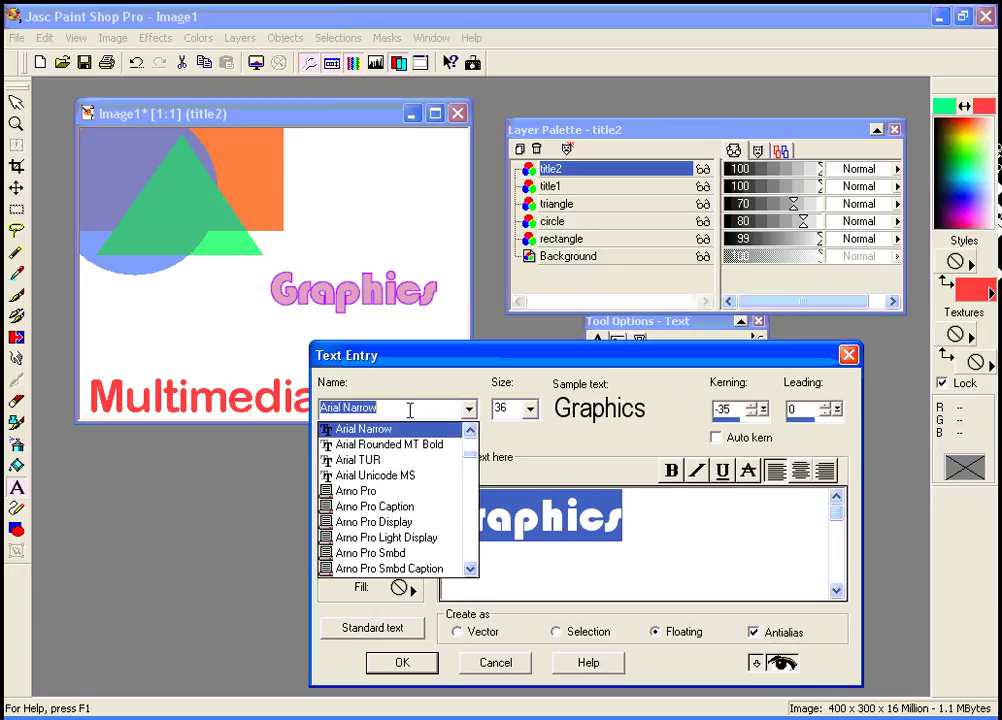
{"action": "key", "text": "Up"}
{"action": "key", "text": "Up"}
{"action": "key", "text": "Up"}
{"action": "key", "text": "Up"}
{"action": "key", "text": "Up"}
{"action": "key", "text": "Up"}
{"action": "key", "text": "Up"}
{"action": "key", "text": "Up"}
{"action": "key", "text": "Up"}
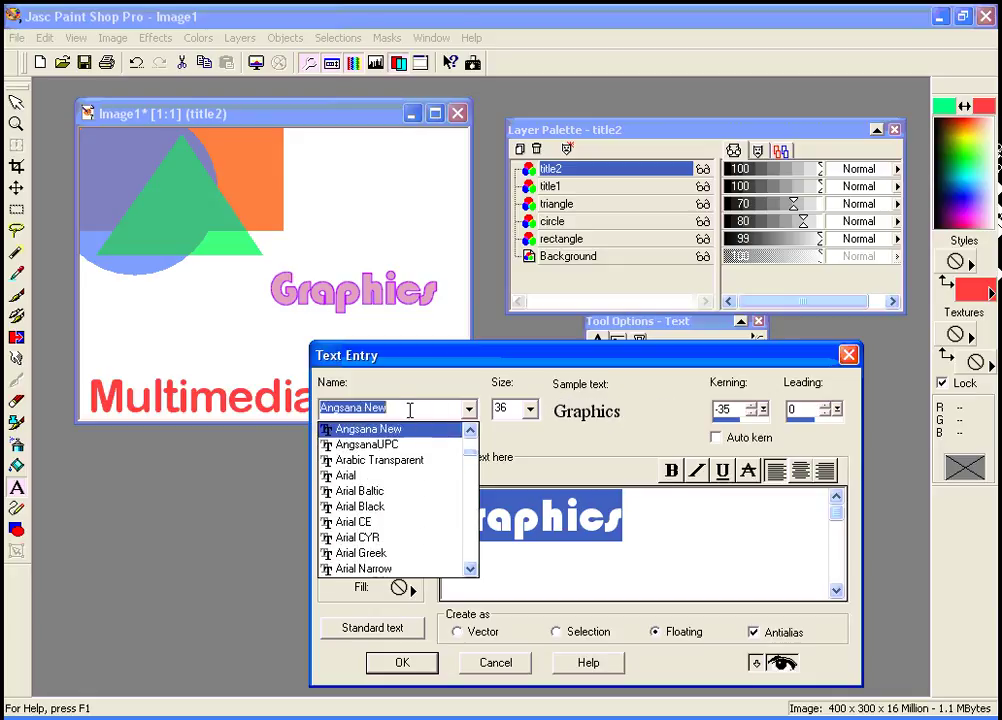
{"action": "key", "text": "Up"}
{"action": "key", "text": "Up"}
{"action": "key", "text": "Up"}
{"action": "key", "text": "Up"}
{"action": "key", "text": "Up"}
{"action": "key", "text": "Up"}
{"action": "key", "text": "Up"}
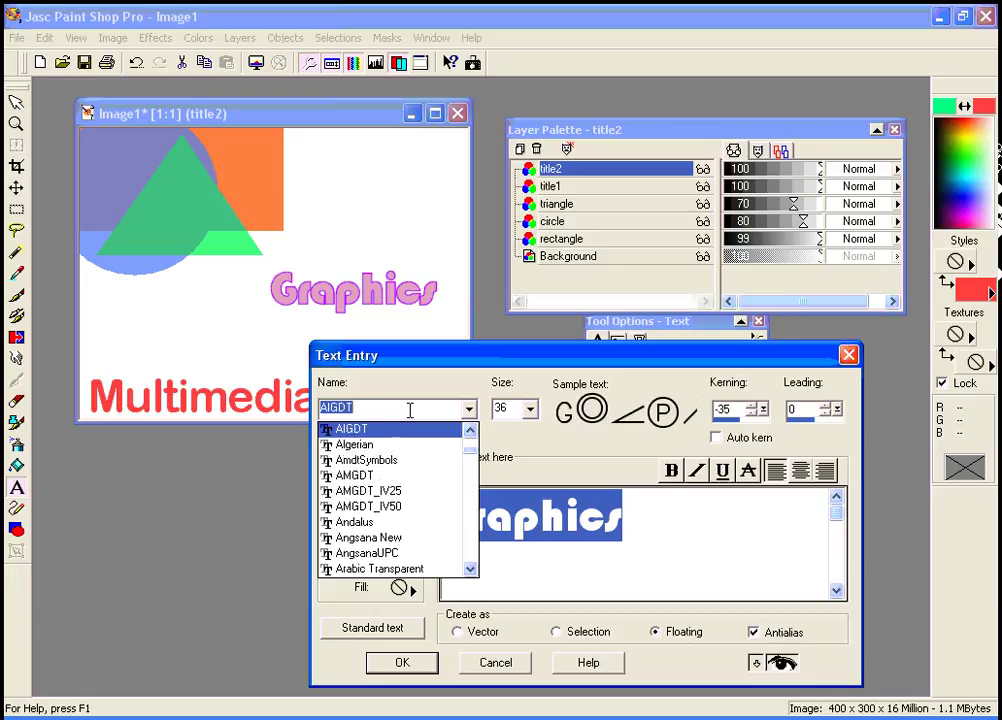
{"action": "key", "text": "Down"}
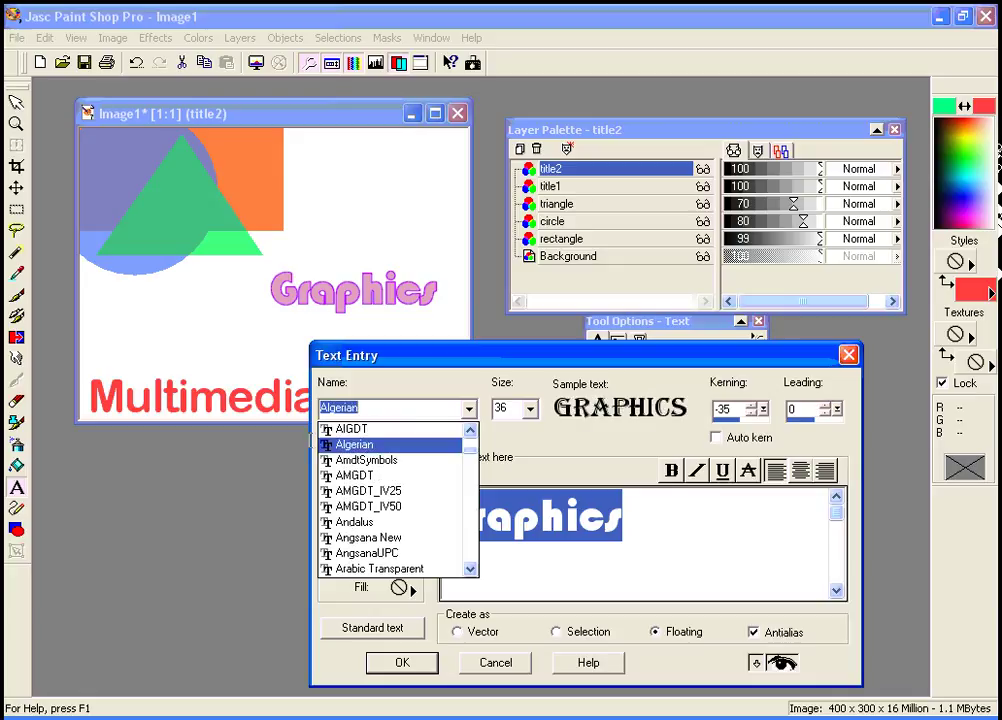
{"action": "left_click", "coordinate": [340, 445]}
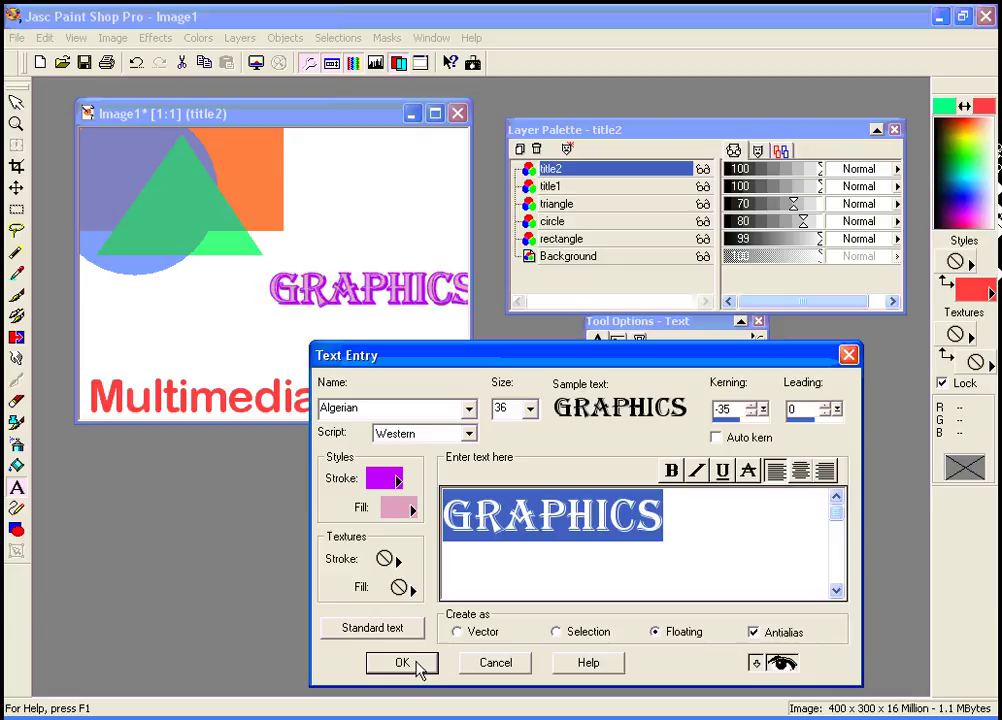
{"action": "left_click", "coordinate": [531, 409]}
Place the GRAPHICS text at size 36 and move it left, above the main title.
{"action": "left_click", "coordinate": [515, 522]}
{"action": "left_click", "coordinate": [403, 663]}
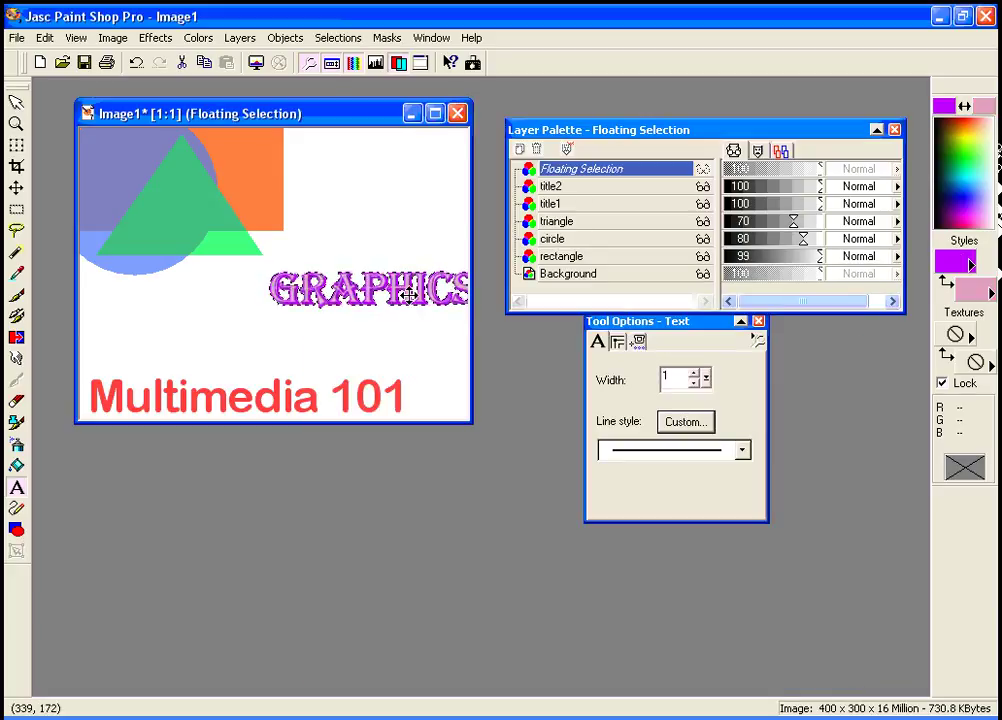
{"action": "left_click_drag", "start_coordinate": [411, 295], "coordinate": [291, 312]}
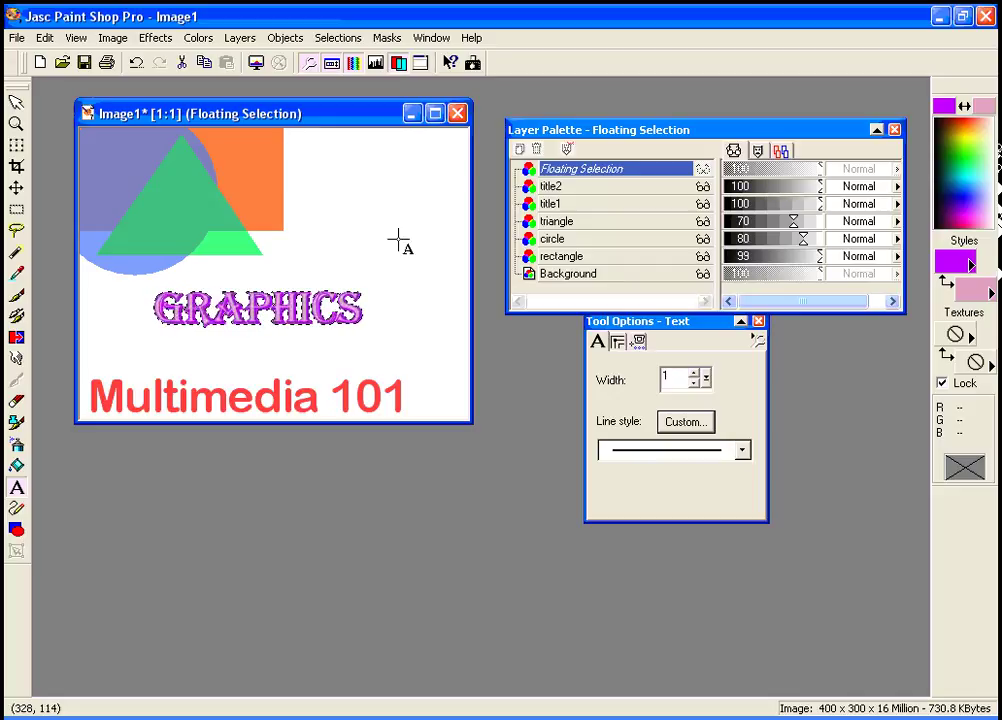
Rotate GRAPHICS to the left so it stands upright, then move it to the left edge.
{"action": "left_click", "coordinate": [113, 39]}
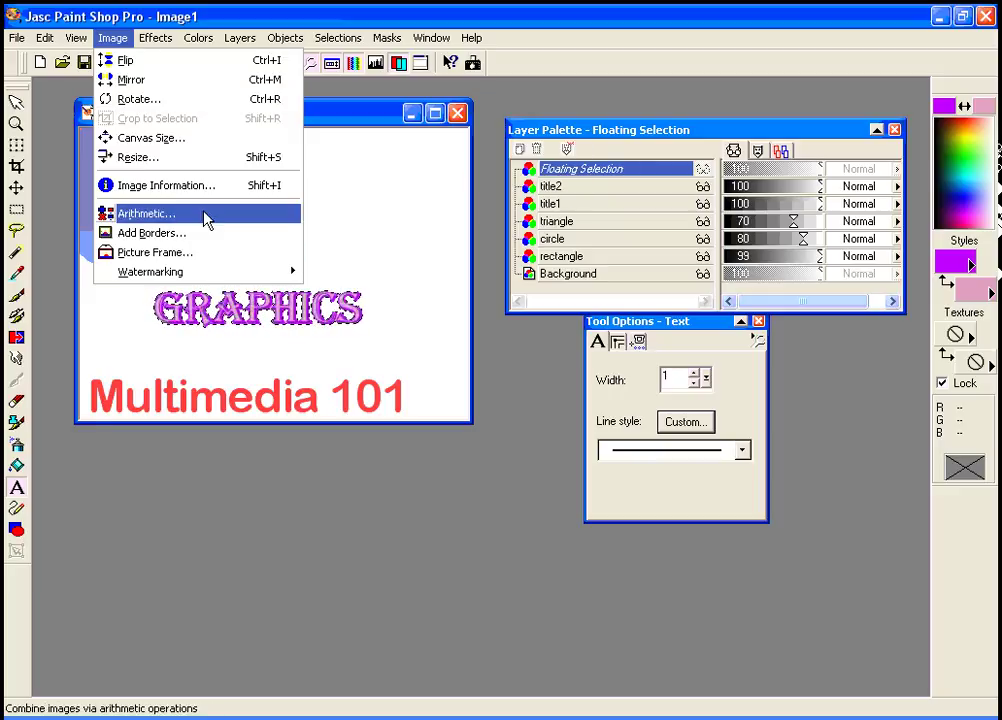
{"action": "left_click", "coordinate": [130, 99]}
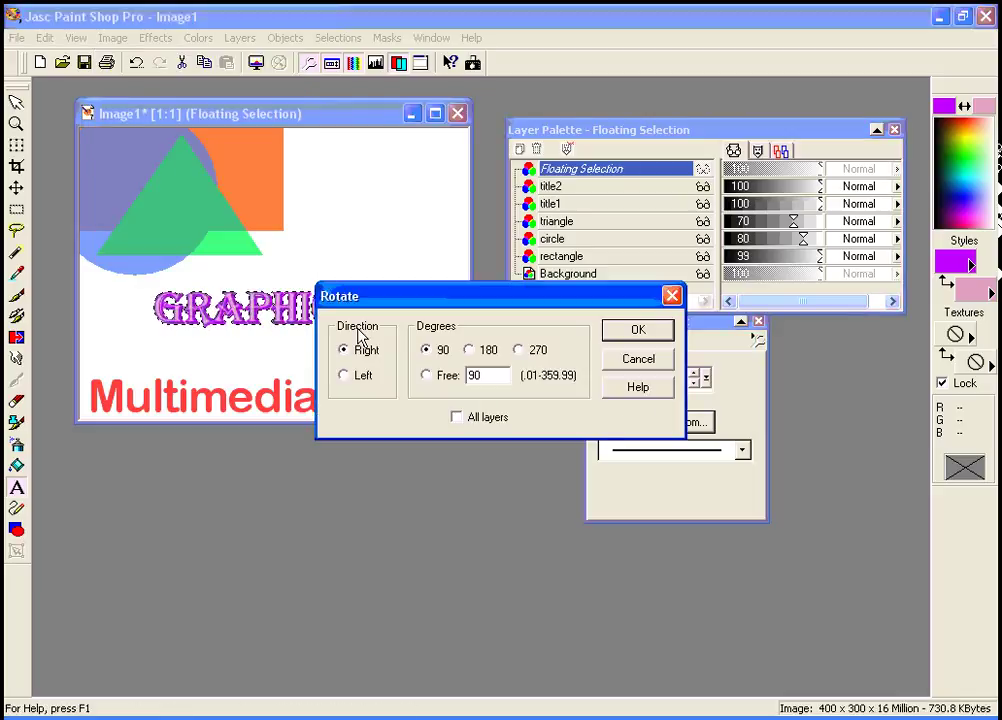
{"action": "left_click", "coordinate": [347, 377]}
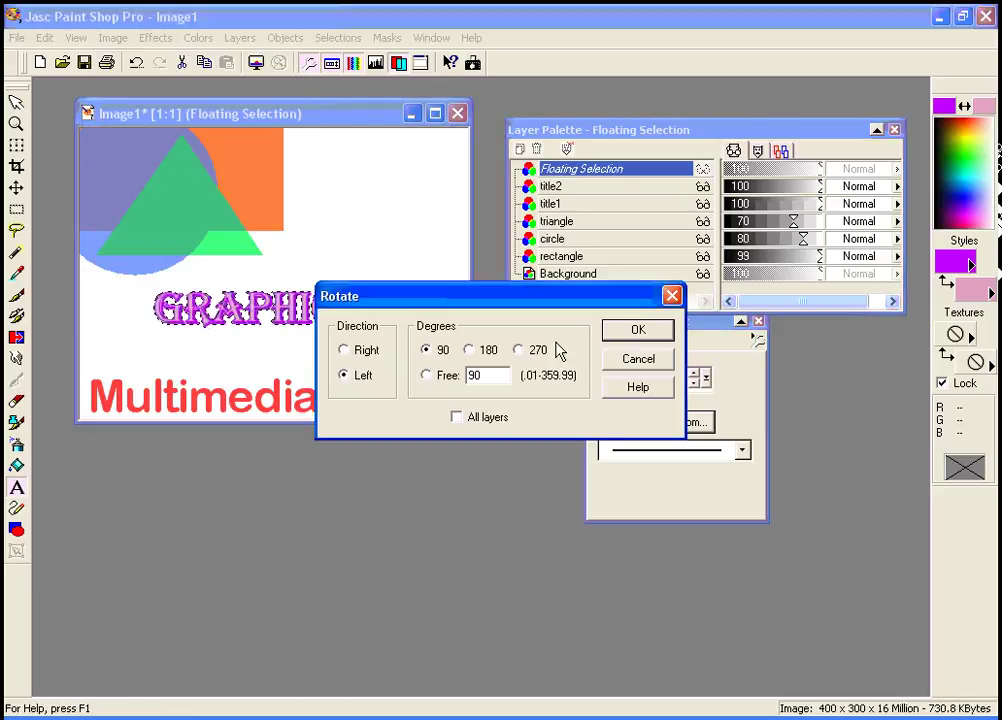
{"action": "left_click", "coordinate": [636, 331]}
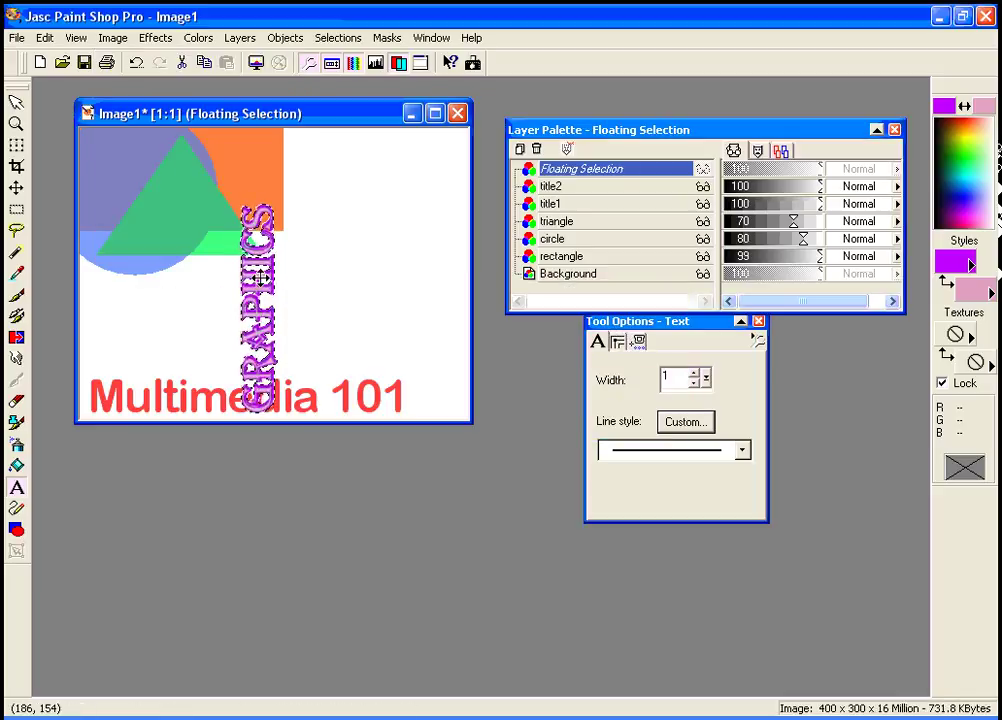
{"action": "left_click_drag", "start_coordinate": [214, 263], "coordinate": [108, 213]}
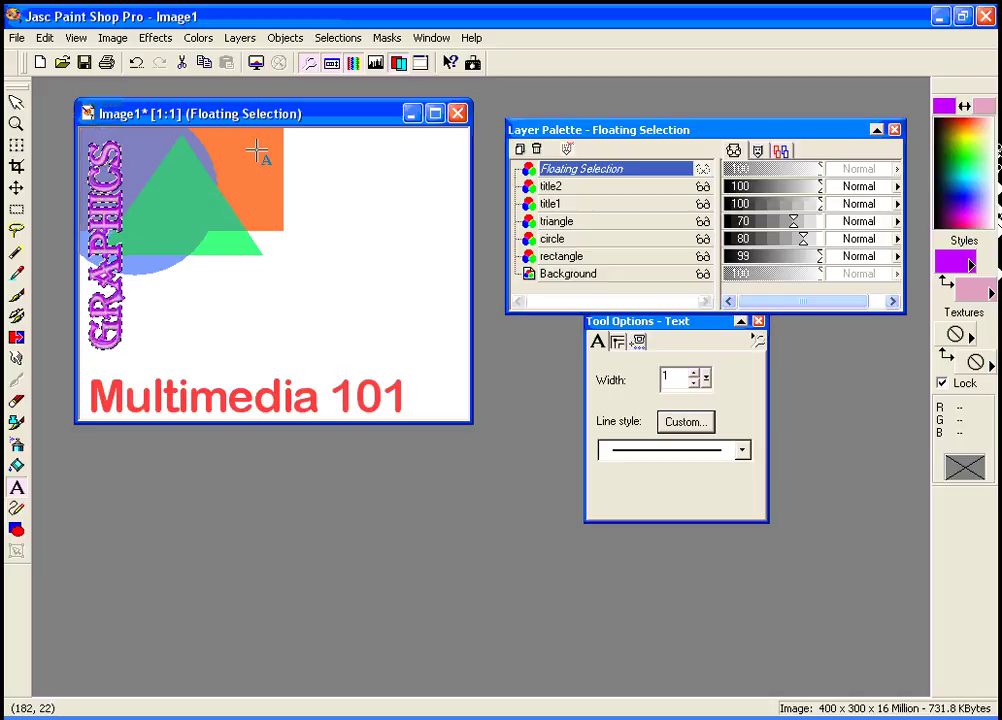
Add a black drop shadow to GRAPHICS: vertical 11, horizontal 19, opacity 85, blur 9.9.
{"action": "left_click", "coordinate": [156, 40]}
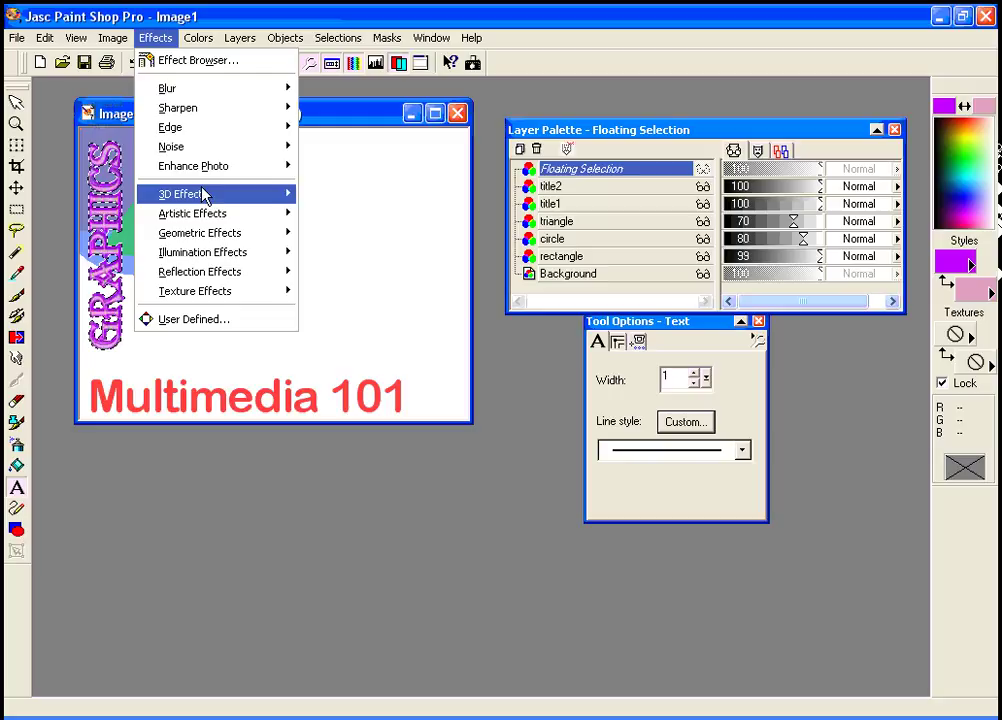
{"action": "mouse_move", "coordinate": [277, 196]}
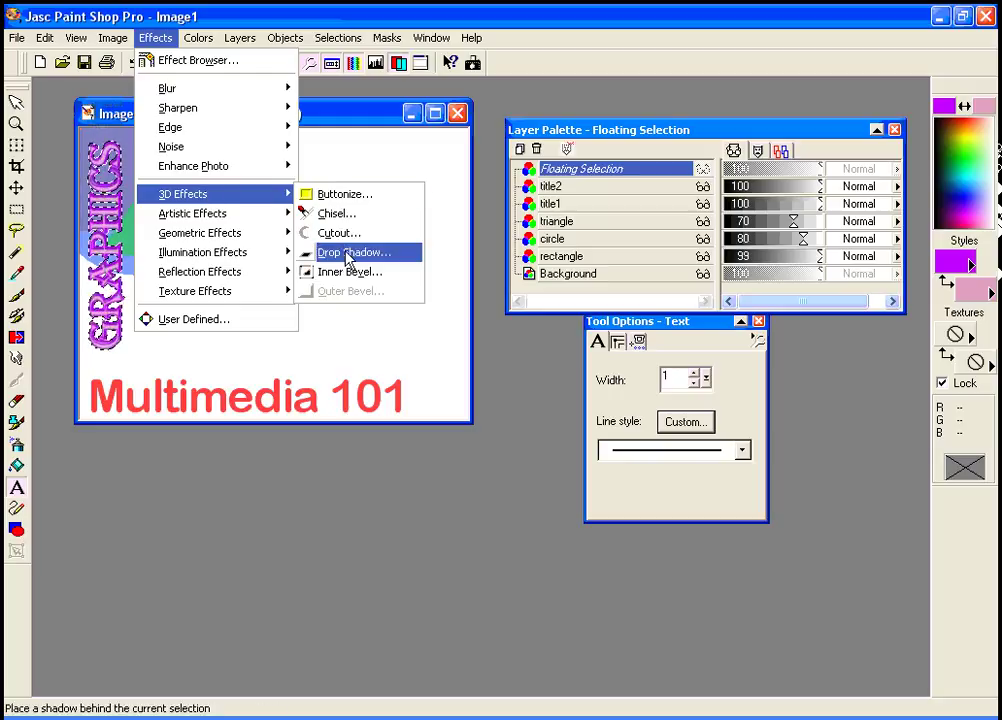
{"action": "left_click", "coordinate": [385, 260]}
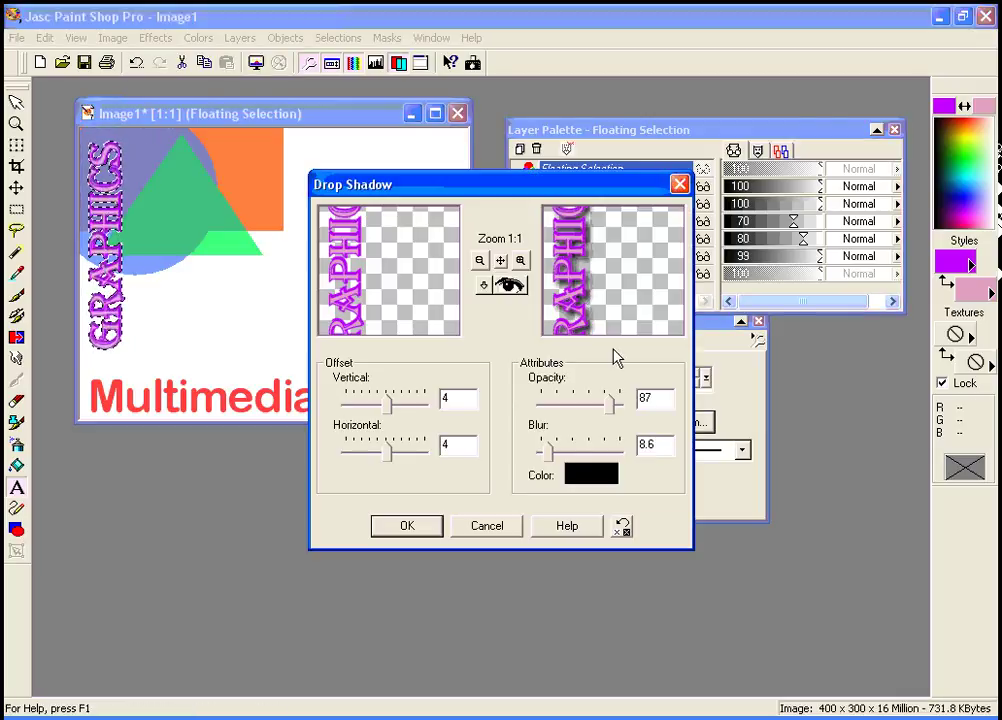
{"action": "left_click", "coordinate": [590, 476]}
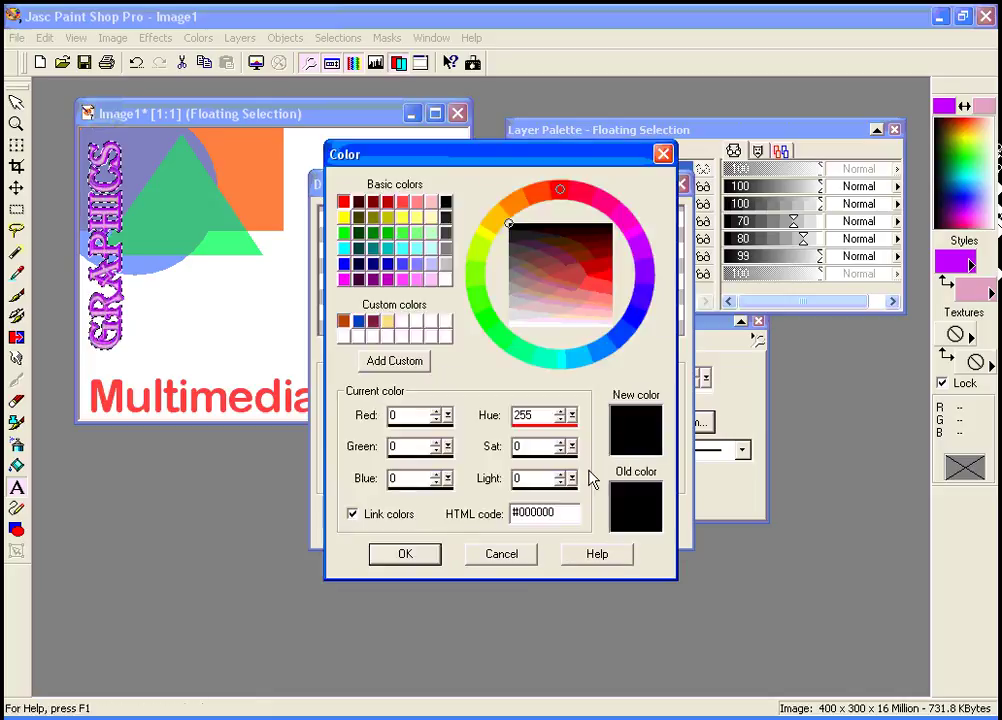
{"action": "left_click", "coordinate": [405, 555]}
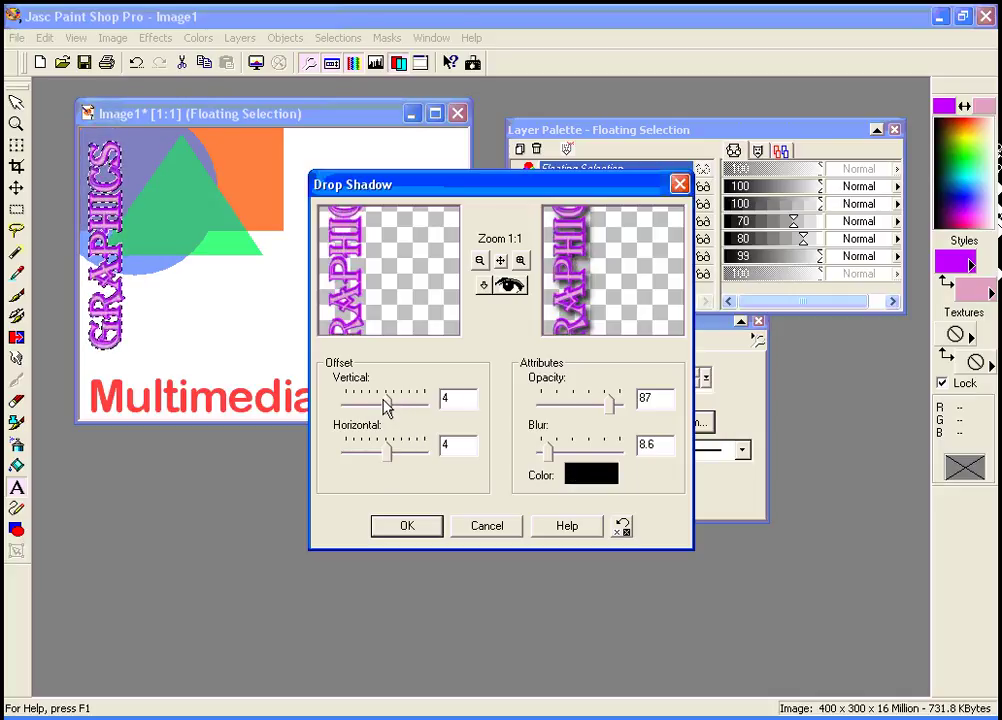
{"action": "left_click_drag", "start_coordinate": [386, 404], "coordinate": [374, 404]}
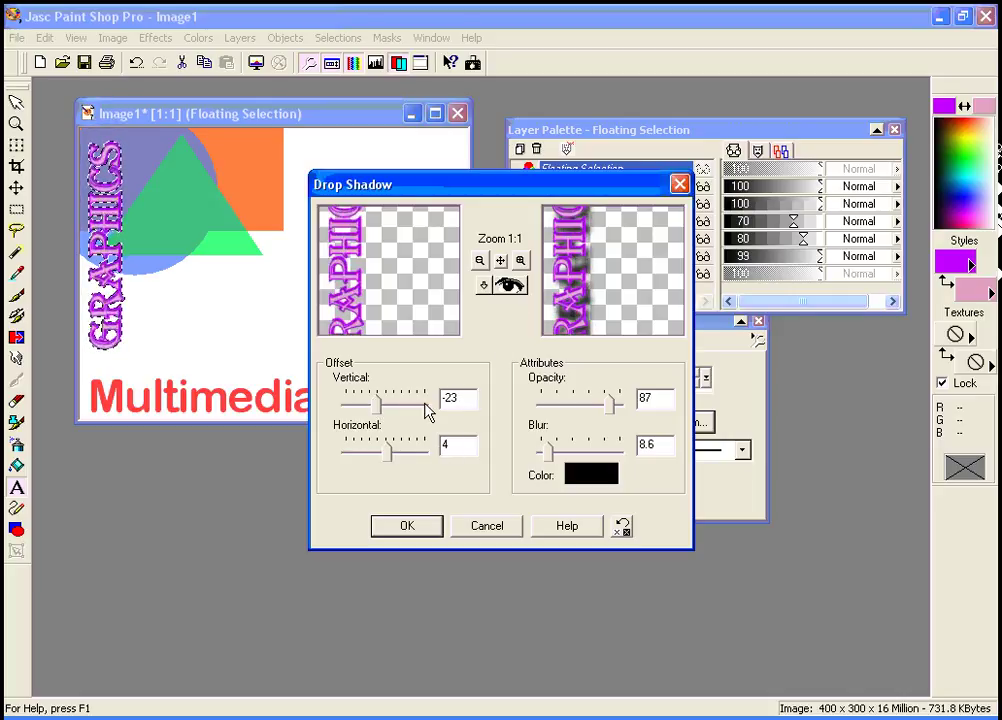
{"action": "left_click_drag", "start_coordinate": [378, 406], "coordinate": [390, 414]}
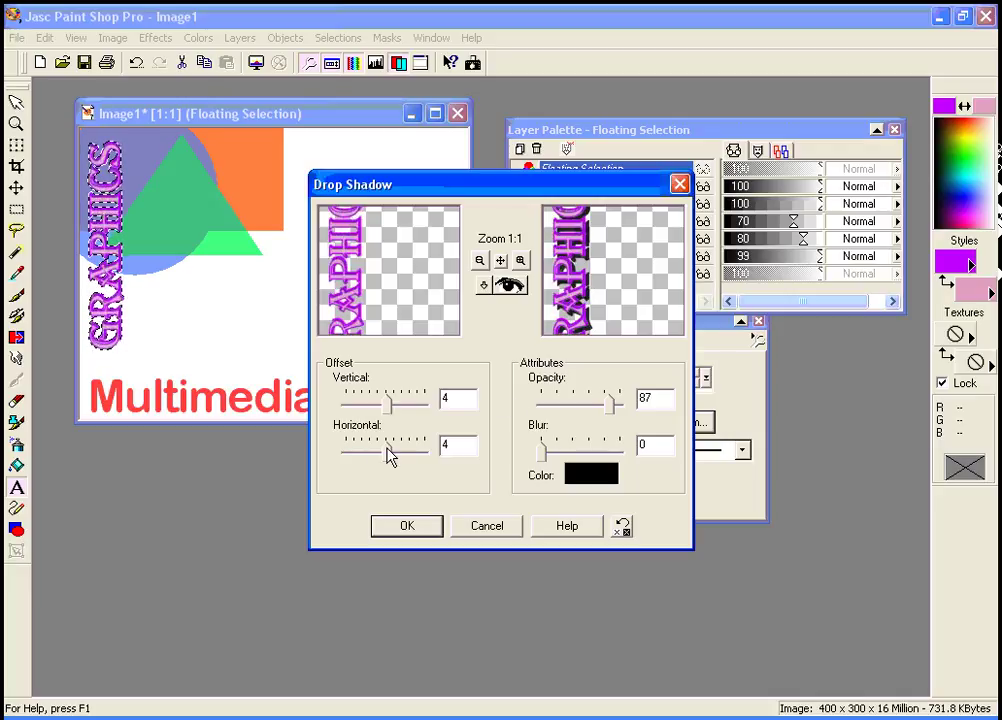
{"action": "left_click_drag", "start_coordinate": [389, 454], "coordinate": [394, 409]}
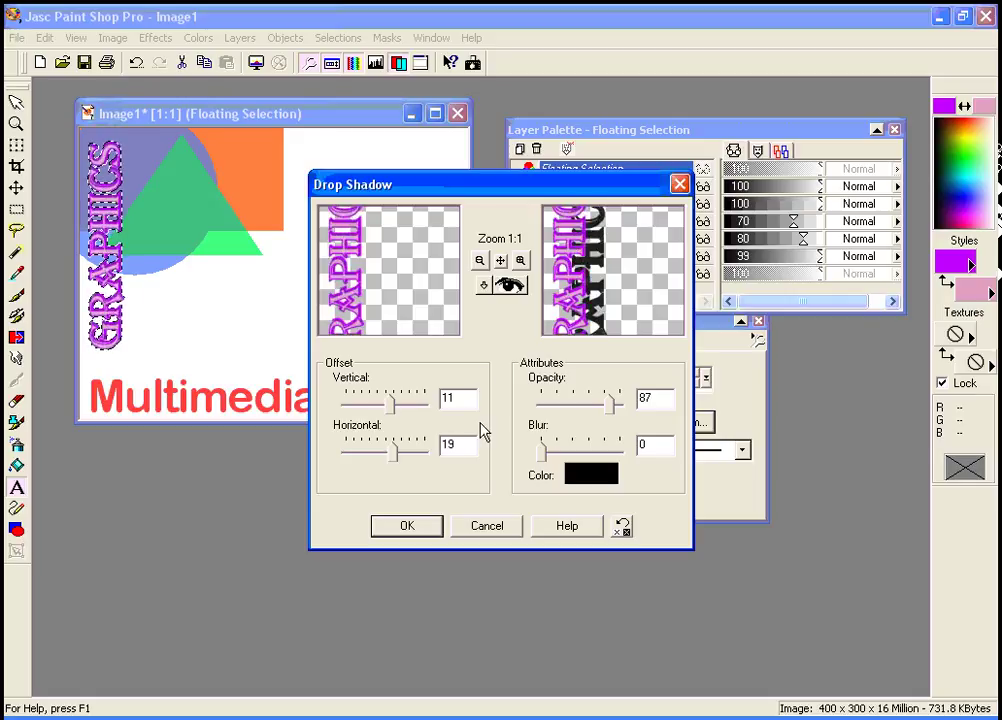
{"action": "left_click_drag", "start_coordinate": [545, 460], "coordinate": [546, 456]}
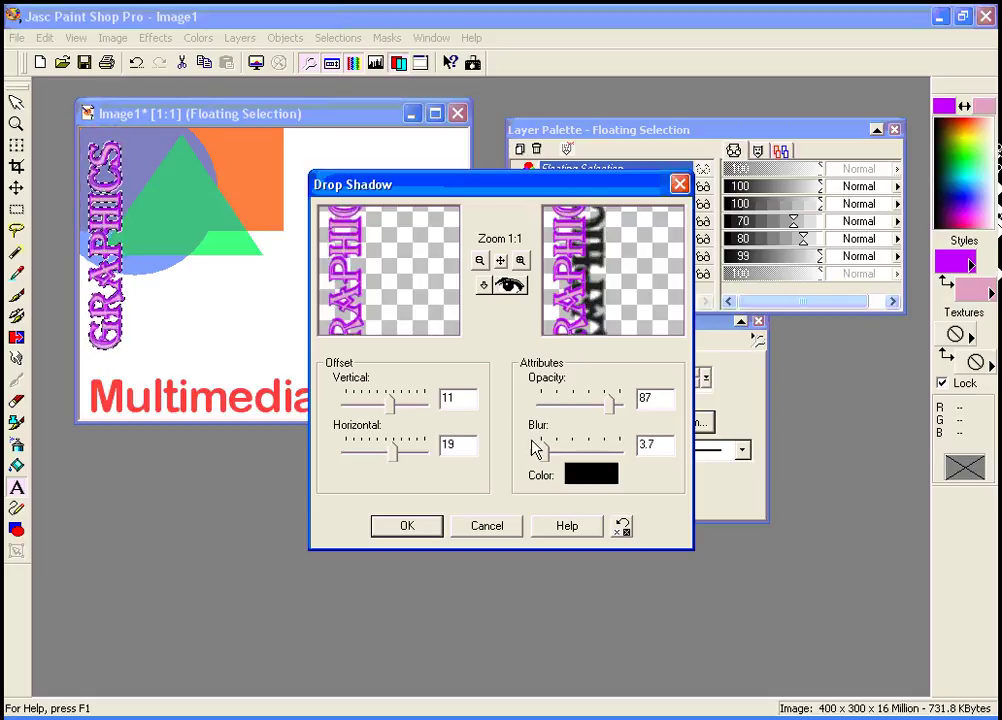
{"action": "left_click_drag", "start_coordinate": [548, 462], "coordinate": [556, 462]}
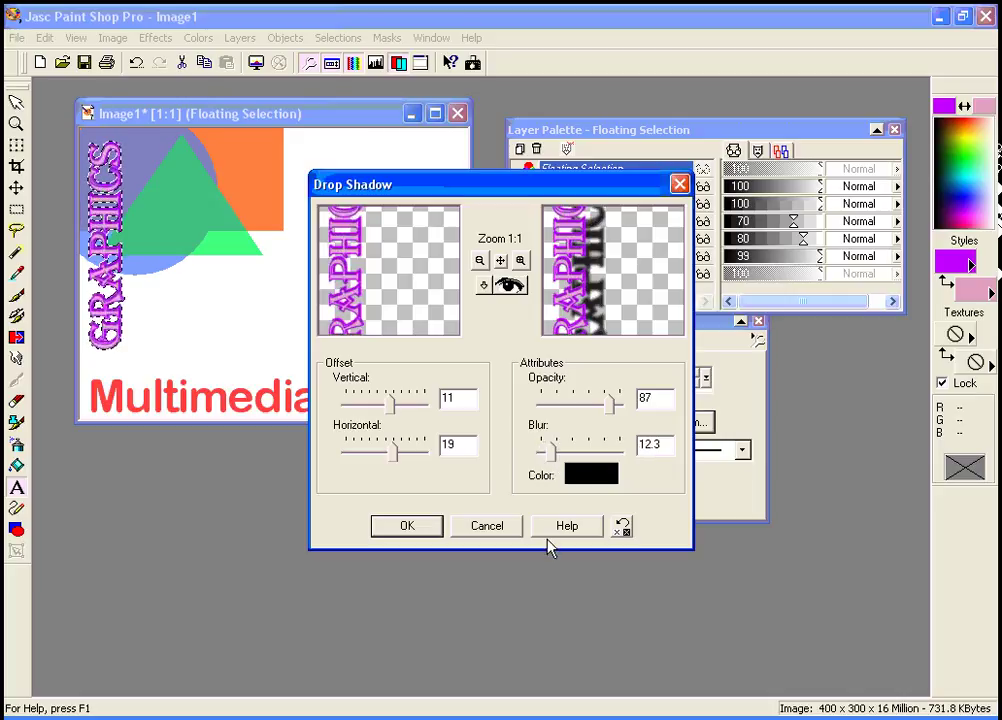
{"action": "left_click_drag", "start_coordinate": [555, 456], "coordinate": [552, 455]}
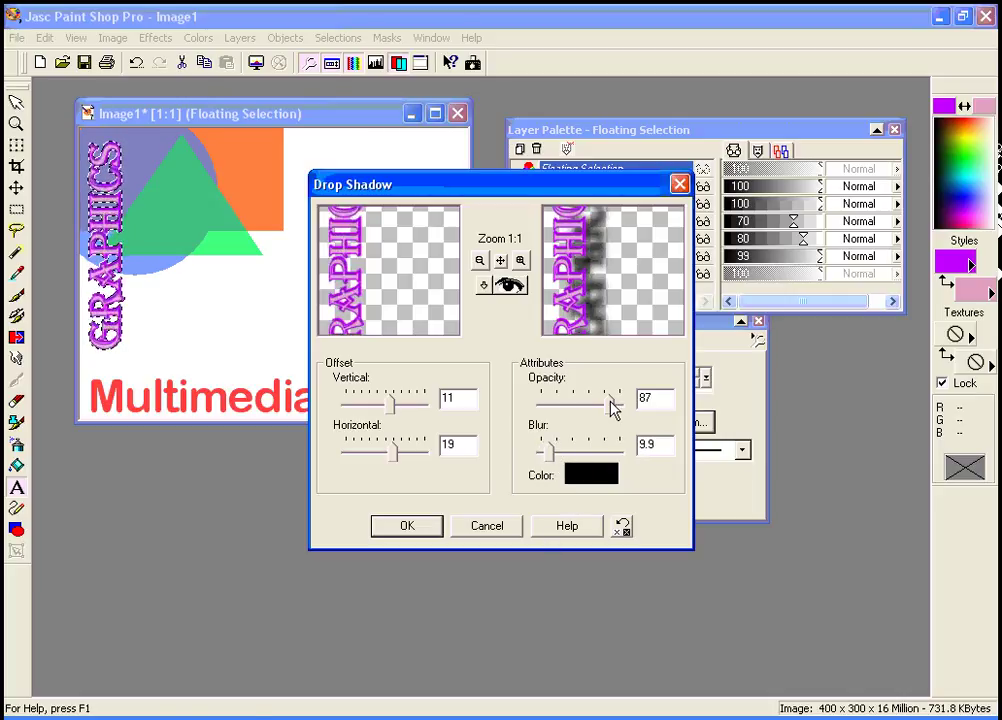
{"action": "left_click_drag", "start_coordinate": [583, 408], "coordinate": [609, 409]}
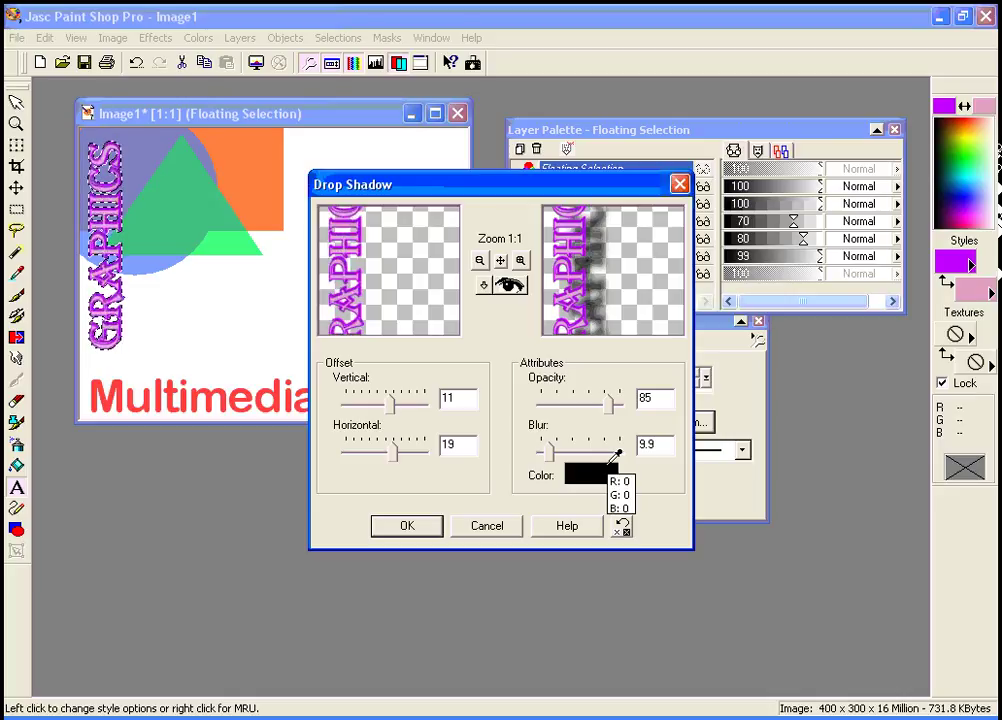
{"action": "left_click", "coordinate": [407, 527]}
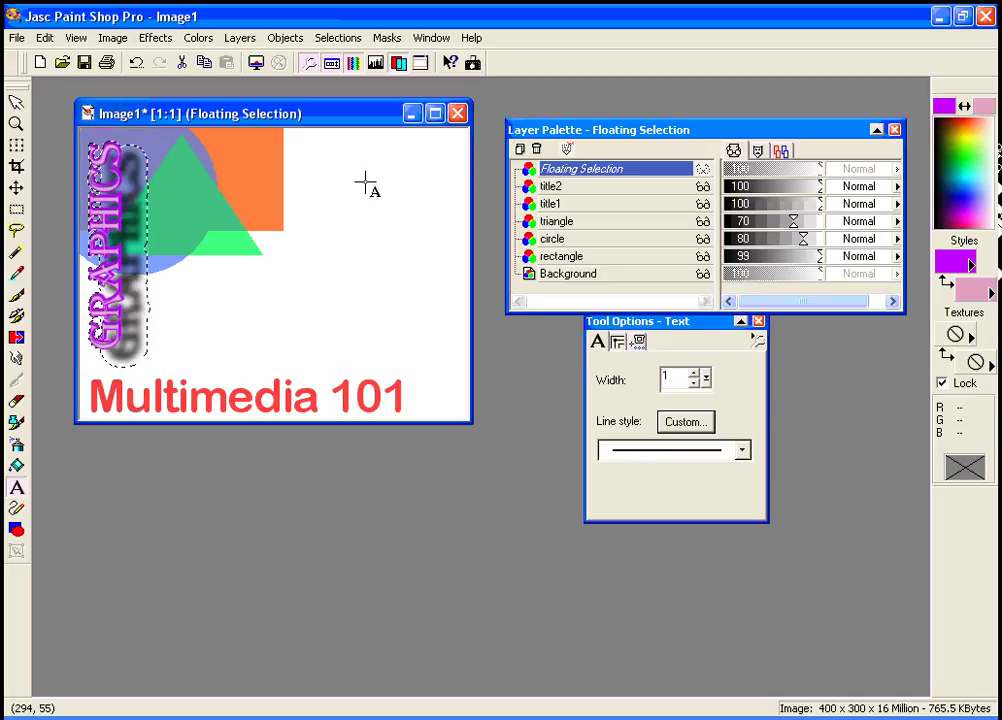
Deselect GRAPHICS, move title2 below the circle layer, and lower the triangle and rectangle opacity.
{"action": "left_click", "coordinate": [338, 38]}
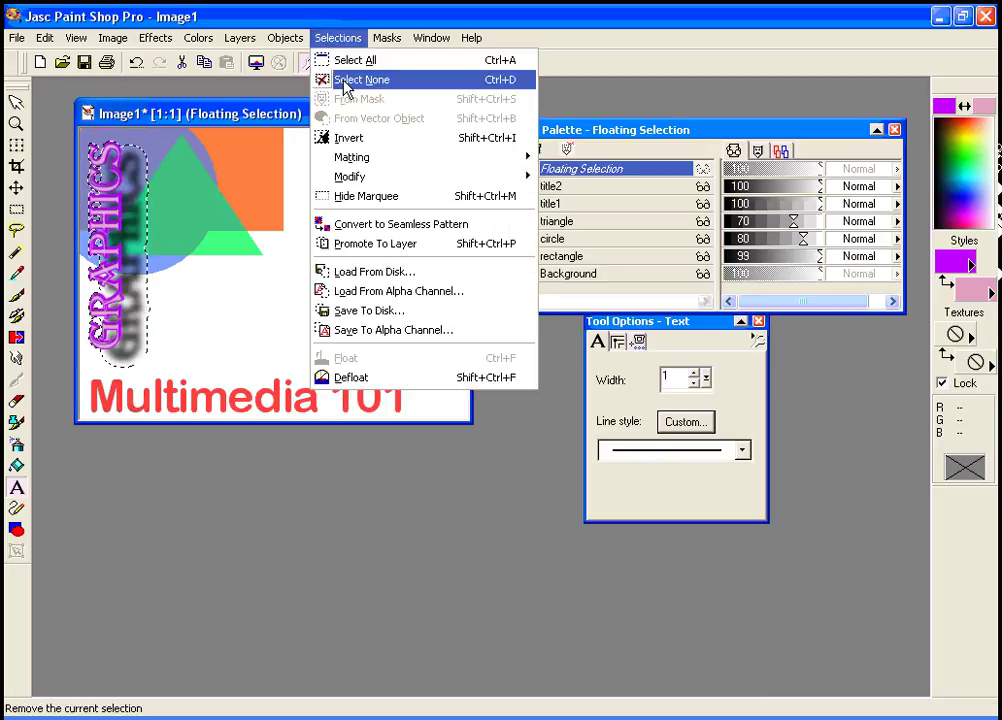
{"action": "left_click", "coordinate": [345, 80]}
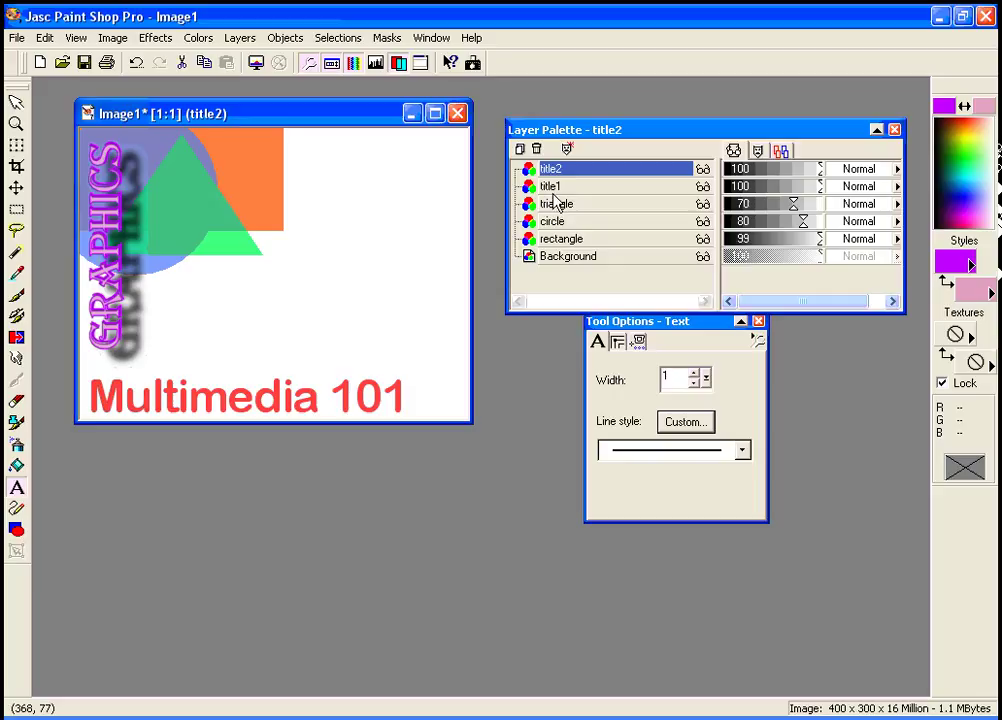
{"action": "left_click_drag", "start_coordinate": [571, 170], "coordinate": [572, 229]}
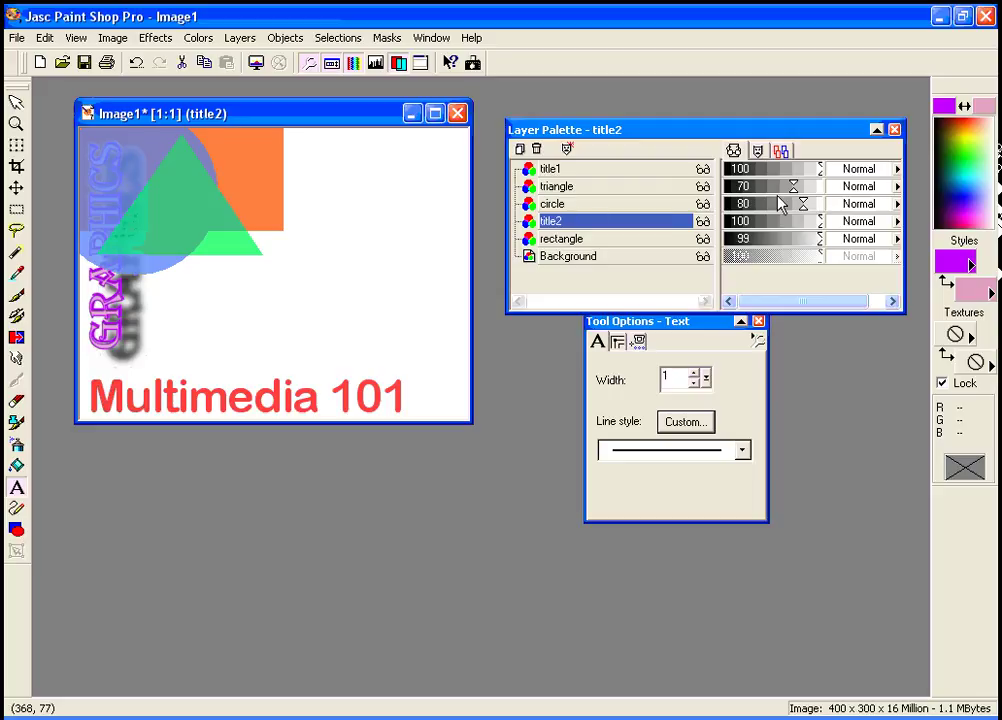
{"action": "mouse_move", "coordinate": [795, 190]}
{"action": "left_mouse_down"}
{"action": "mouse_move", "coordinate": [773, 190]}
{"action": "mouse_move", "coordinate": [790, 209]}
{"action": "left_mouse_up"}
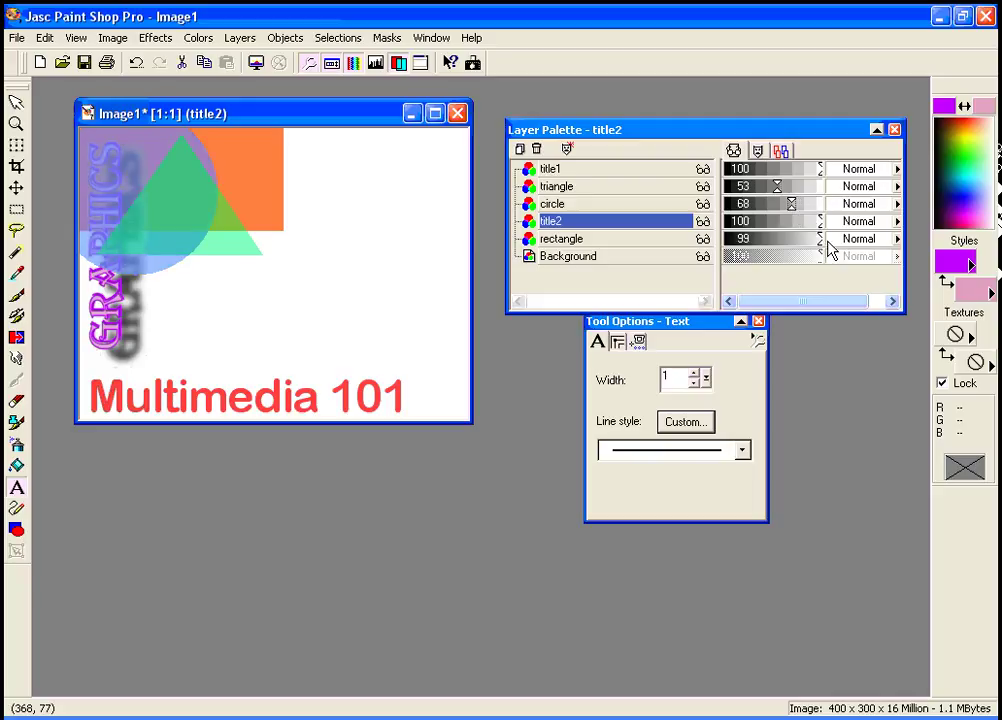
{"action": "left_click_drag", "start_coordinate": [827, 242], "coordinate": [798, 242]}
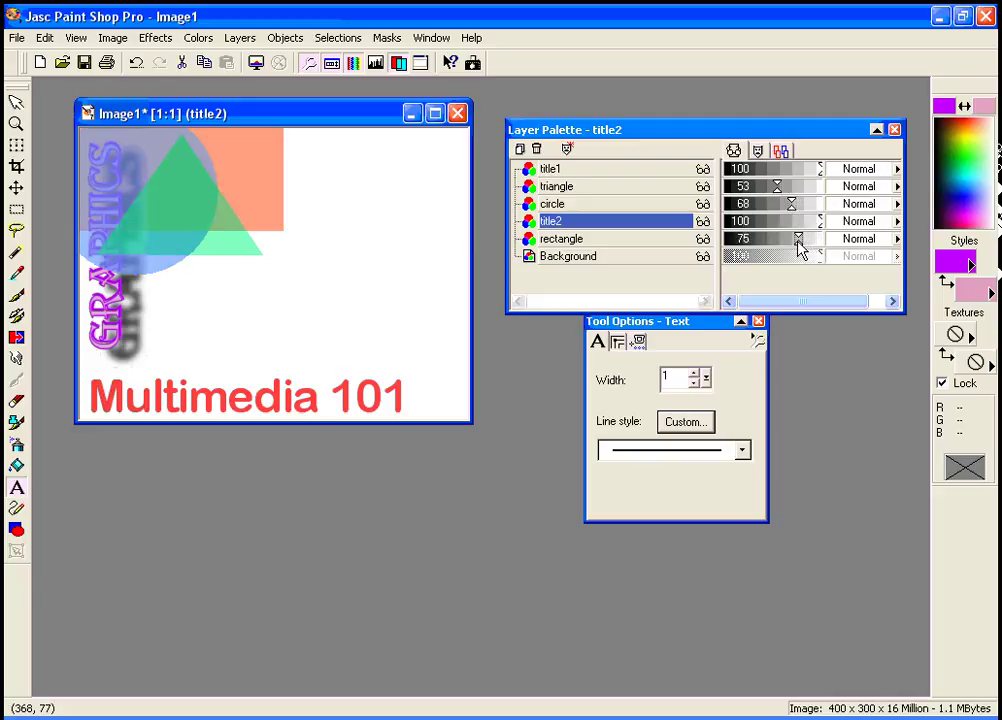
Move the Multimedia 101 title to the image top and stack title1 below the triangle layer.
{"action": "left_click", "coordinate": [16, 187]}
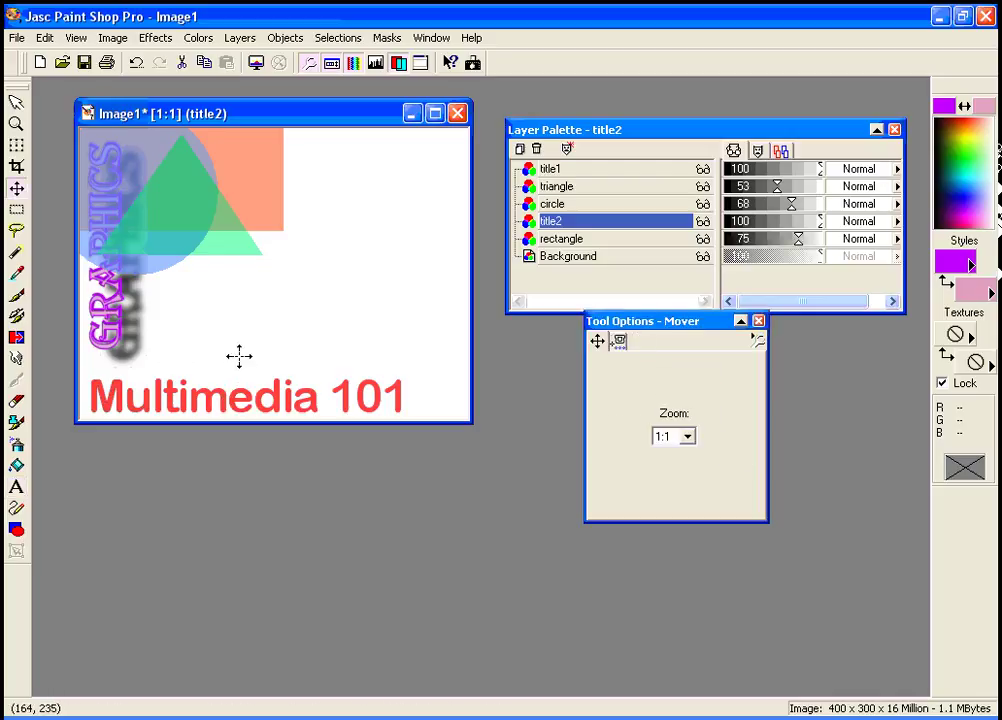
{"action": "left_click", "coordinate": [549, 169]}
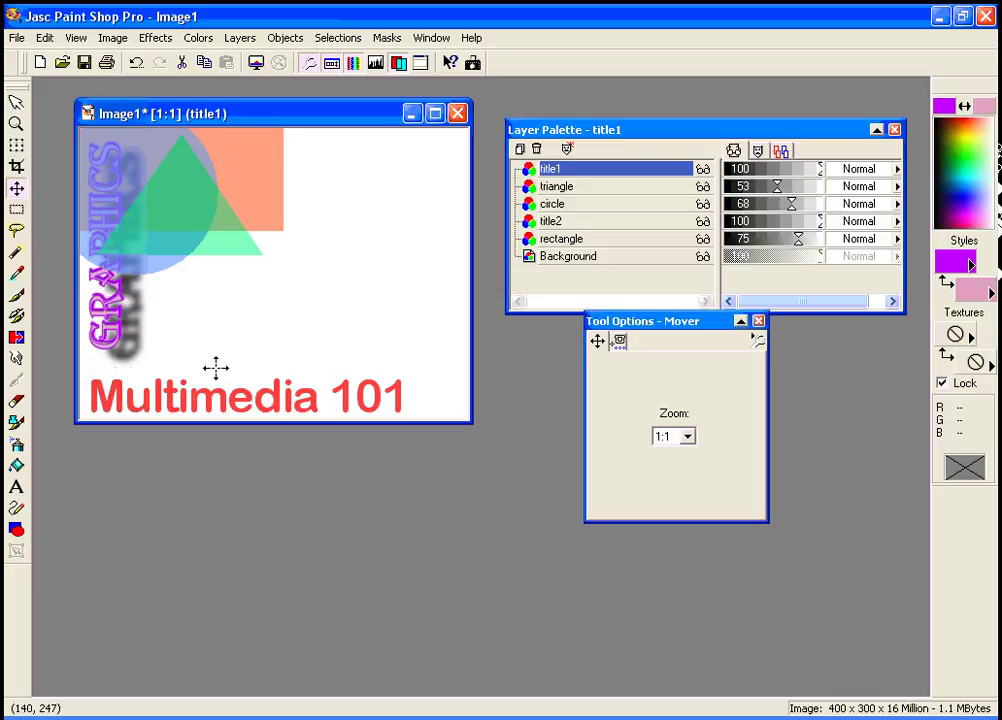
{"action": "left_click_drag", "start_coordinate": [158, 394], "coordinate": [204, 156]}
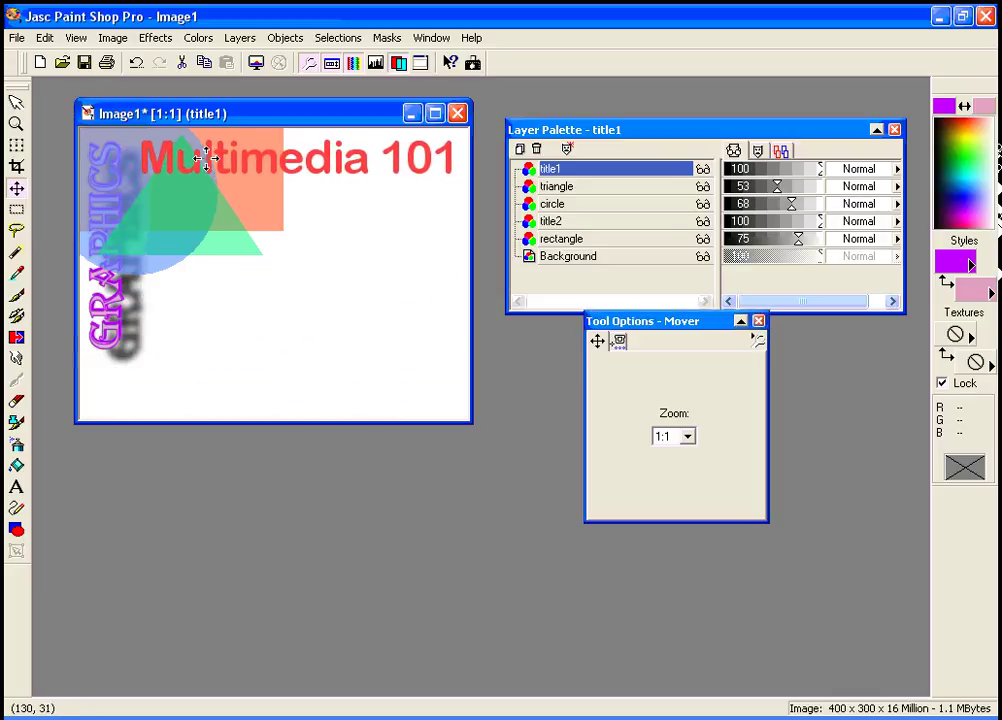
{"action": "left_click_drag", "start_coordinate": [575, 178], "coordinate": [573, 201]}
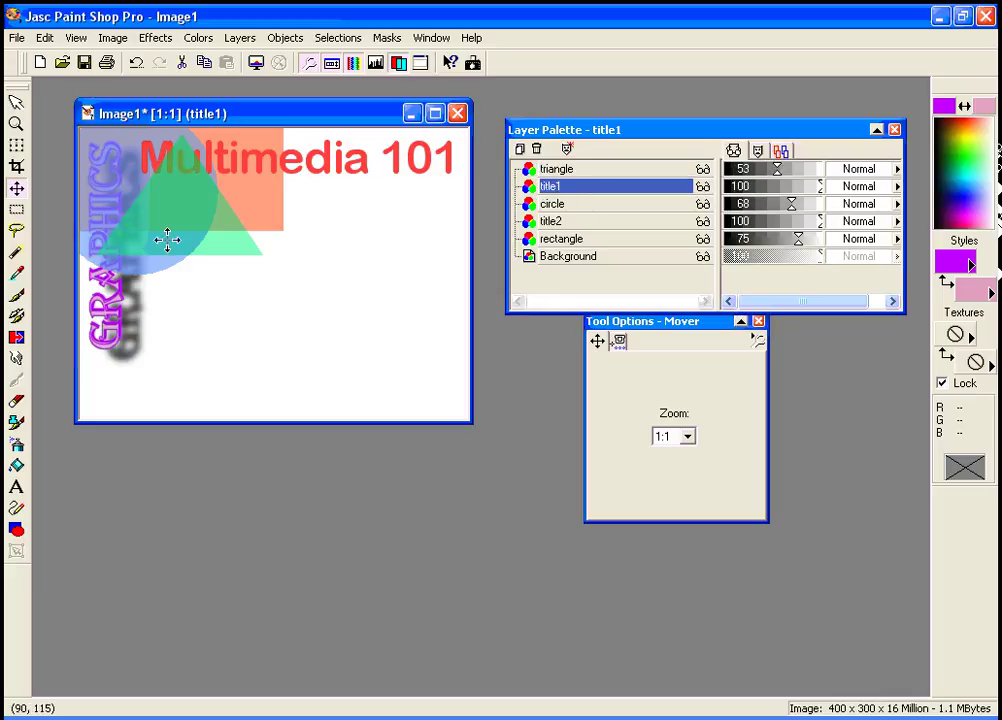
{"action": "left_click", "coordinate": [157, 40]}
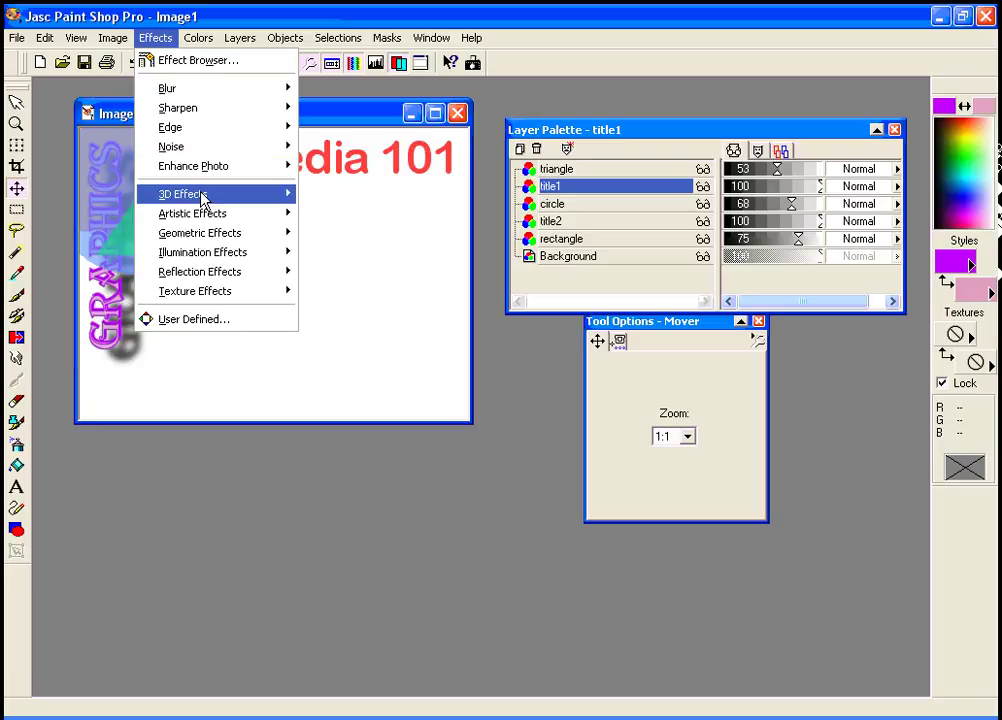
Give Multimedia 101 a blue (#5070E8) drop shadow with blur 21, then shift the triangle down-left.
{"action": "mouse_move", "coordinate": [201, 196]}
{"action": "left_click", "coordinate": [345, 255]}
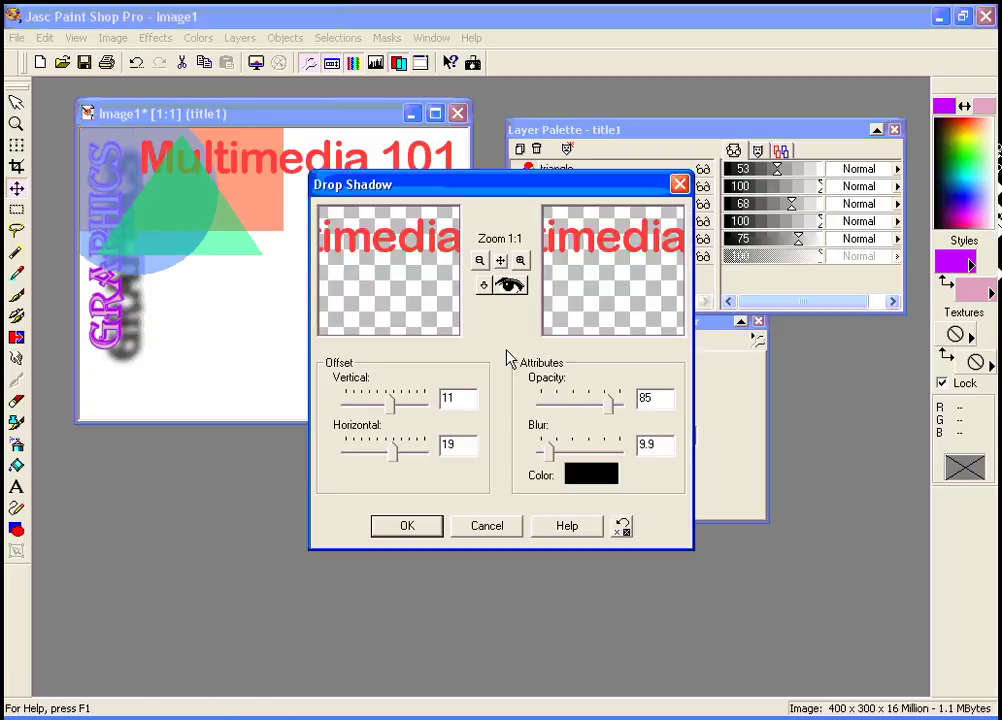
{"action": "left_click_drag", "start_coordinate": [548, 450], "coordinate": [557, 455]}
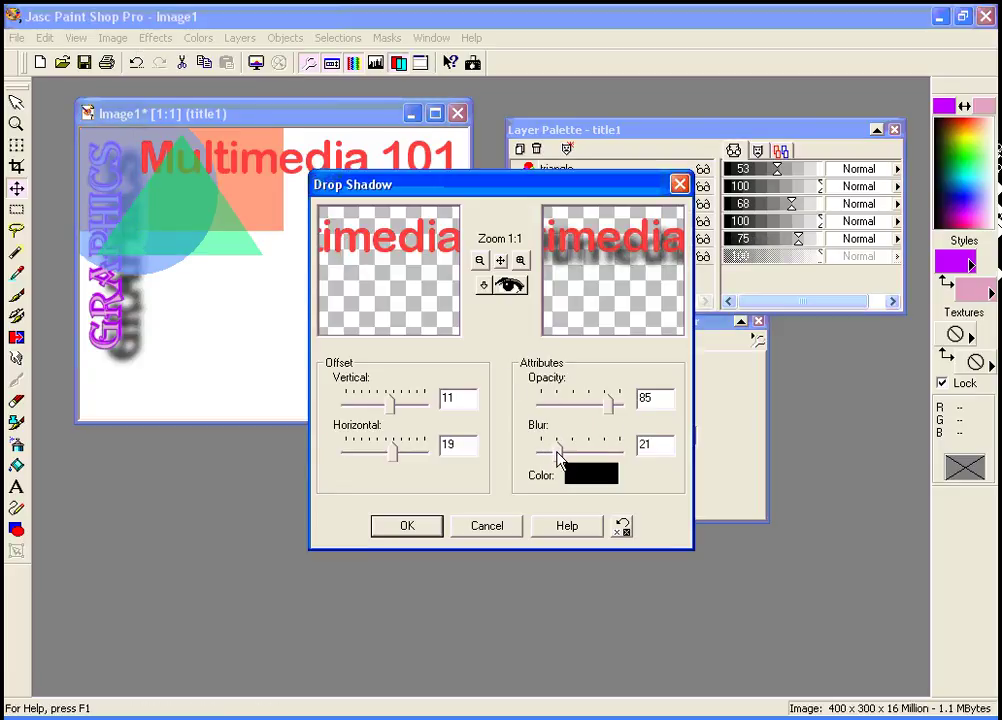
{"action": "left_click", "coordinate": [590, 473]}
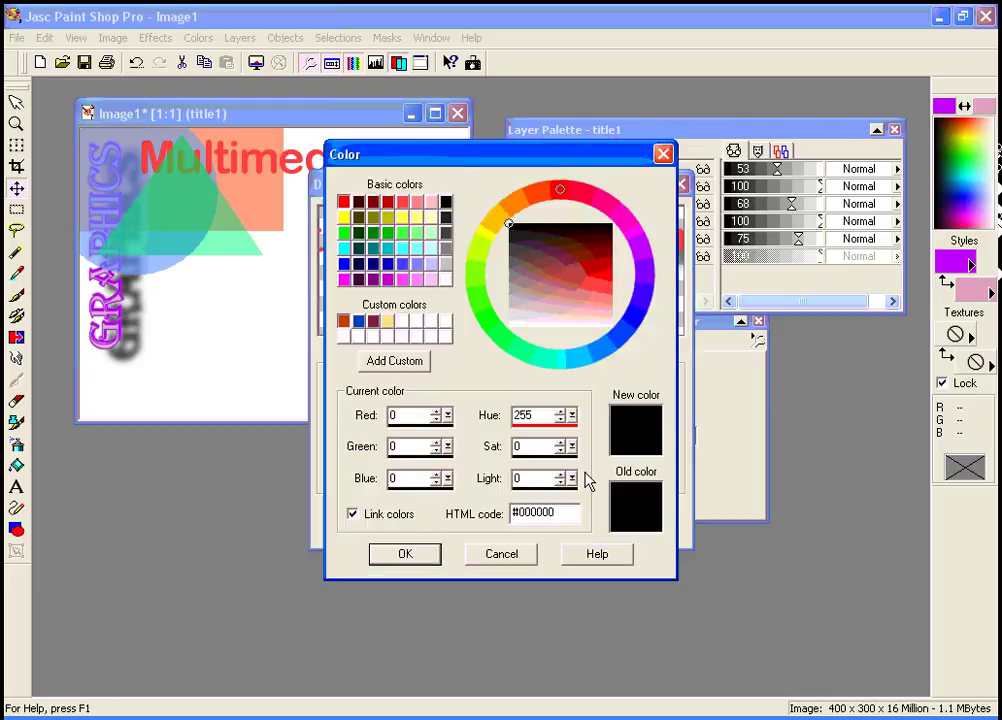
{"action": "left_click", "coordinate": [622, 336]}
{"action": "left_click_drag", "start_coordinate": [633, 332], "coordinate": [595, 270]}
{"action": "left_click", "coordinate": [433, 556]}
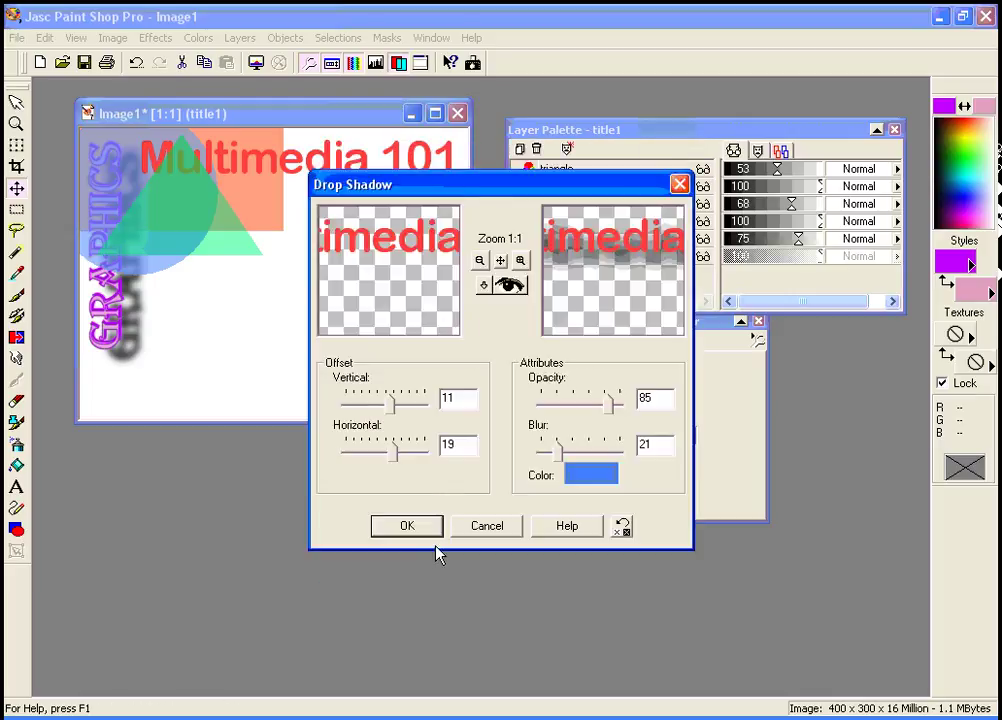
{"action": "left_click", "coordinate": [428, 533]}
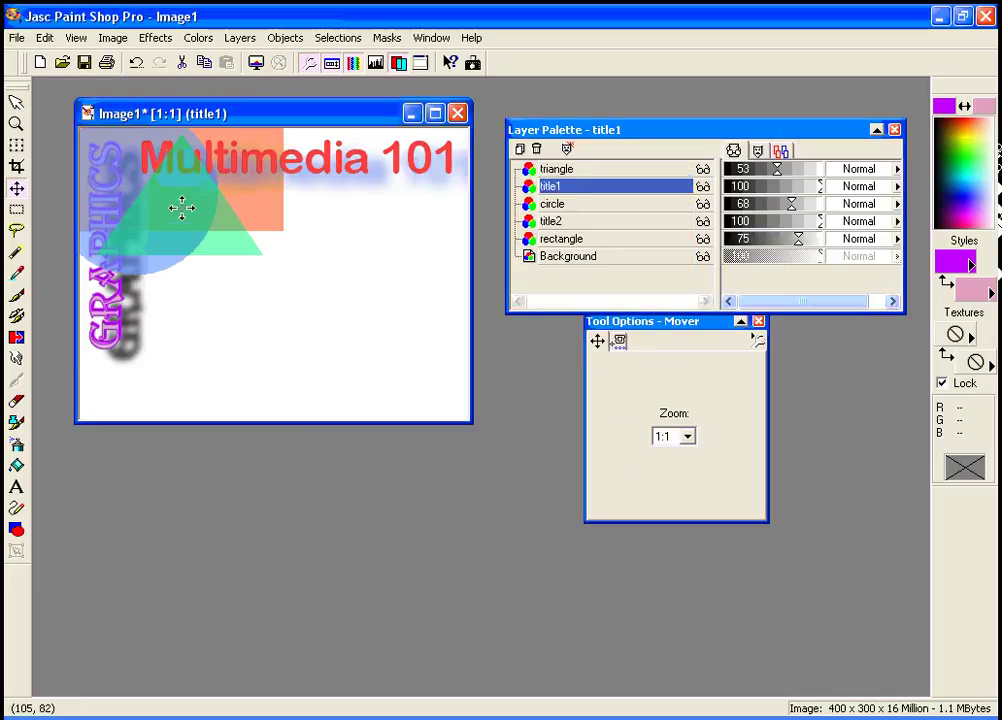
{"action": "left_click_drag", "start_coordinate": [181, 207], "coordinate": [164, 247]}
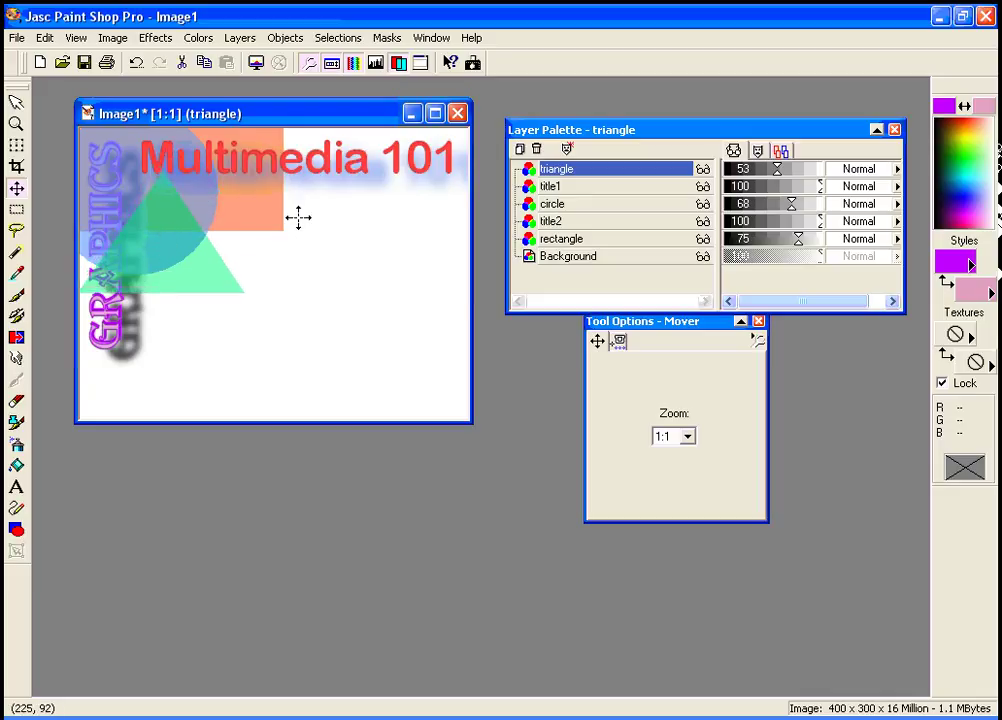
Make the title1 layer active again.
{"action": "left_click", "coordinate": [306, 160]}
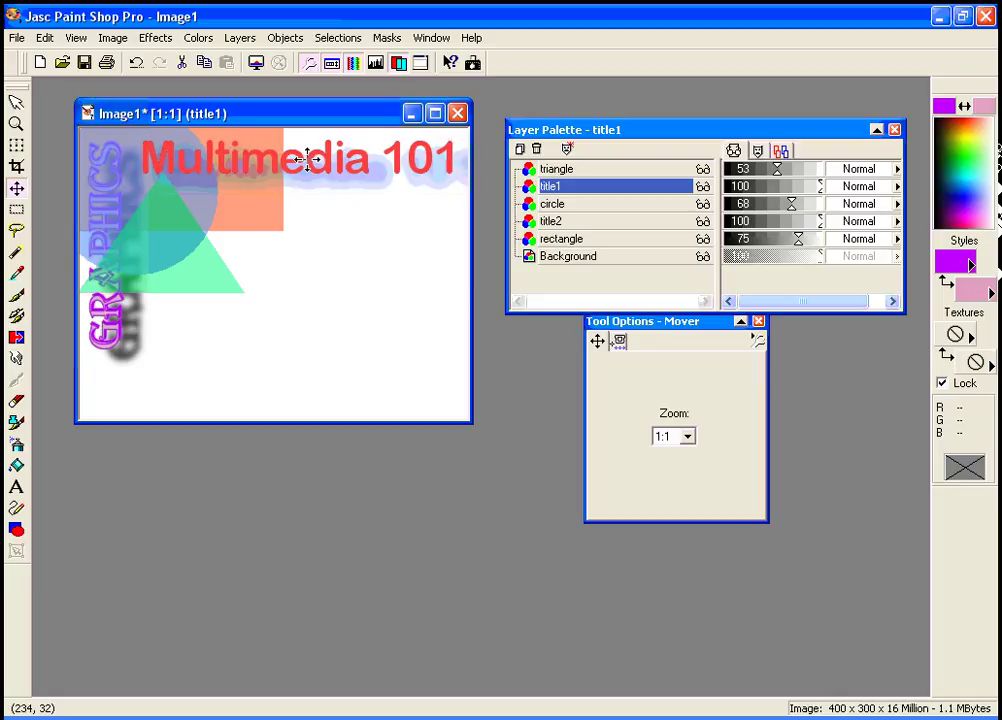
Save the image in PSP format to the Desktop as mm101 graphic.psp.
{"action": "left_click", "coordinate": [17, 38]}
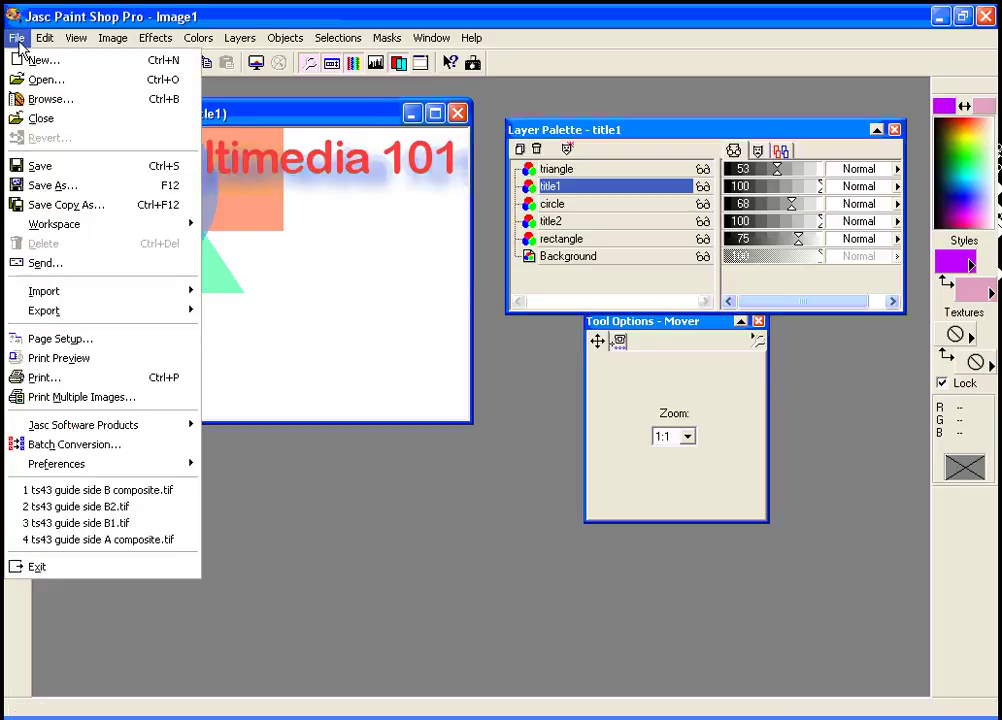
{"action": "left_click", "coordinate": [60, 165]}
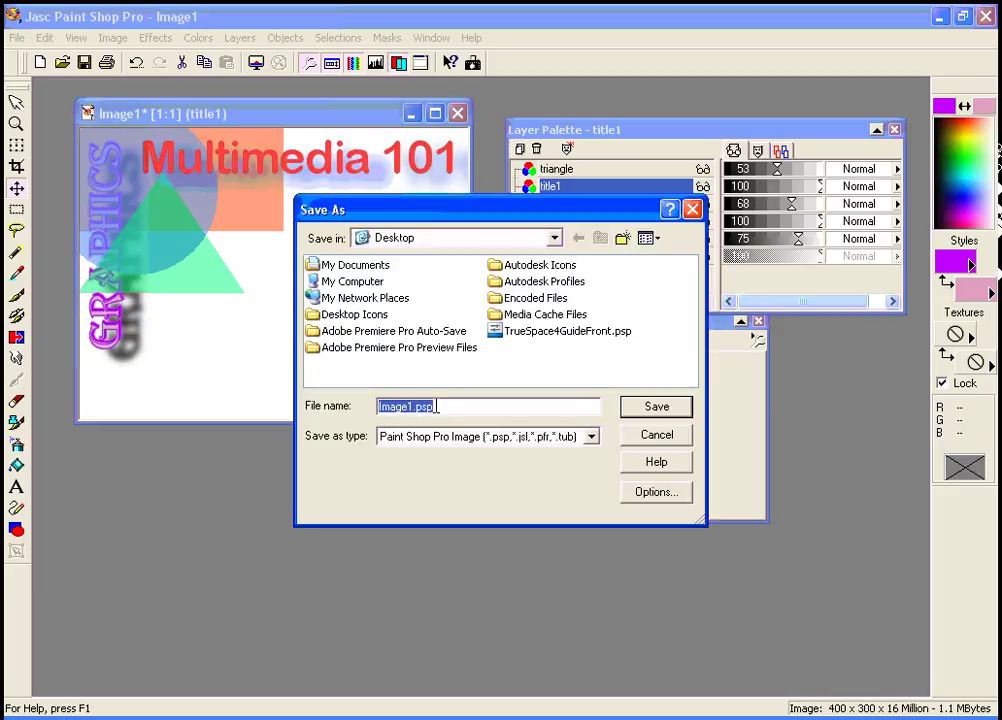
{"action": "left_click_drag", "start_coordinate": [411, 406], "coordinate": [331, 402]}
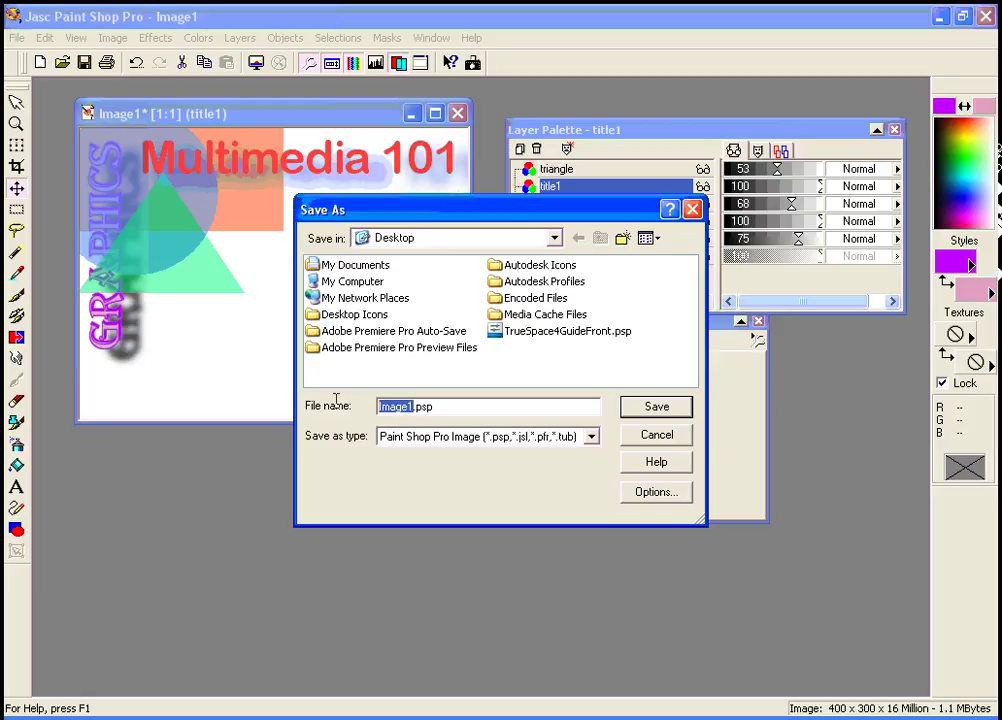
{"action": "type", "text": "mm101 graphic"}
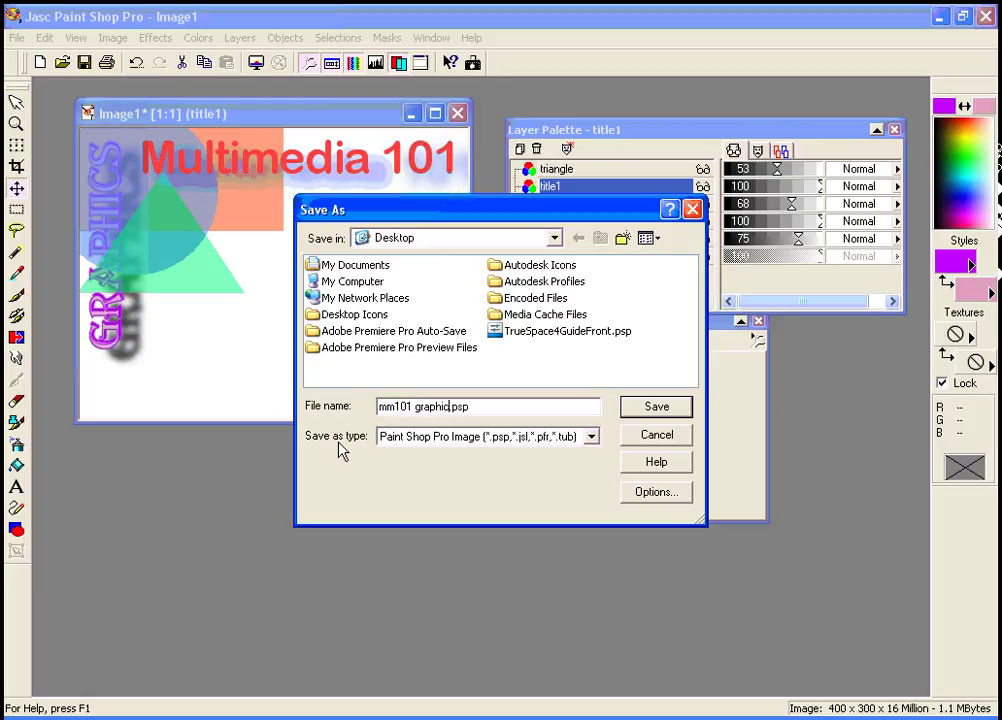
{"action": "left_click", "coordinate": [639, 413]}
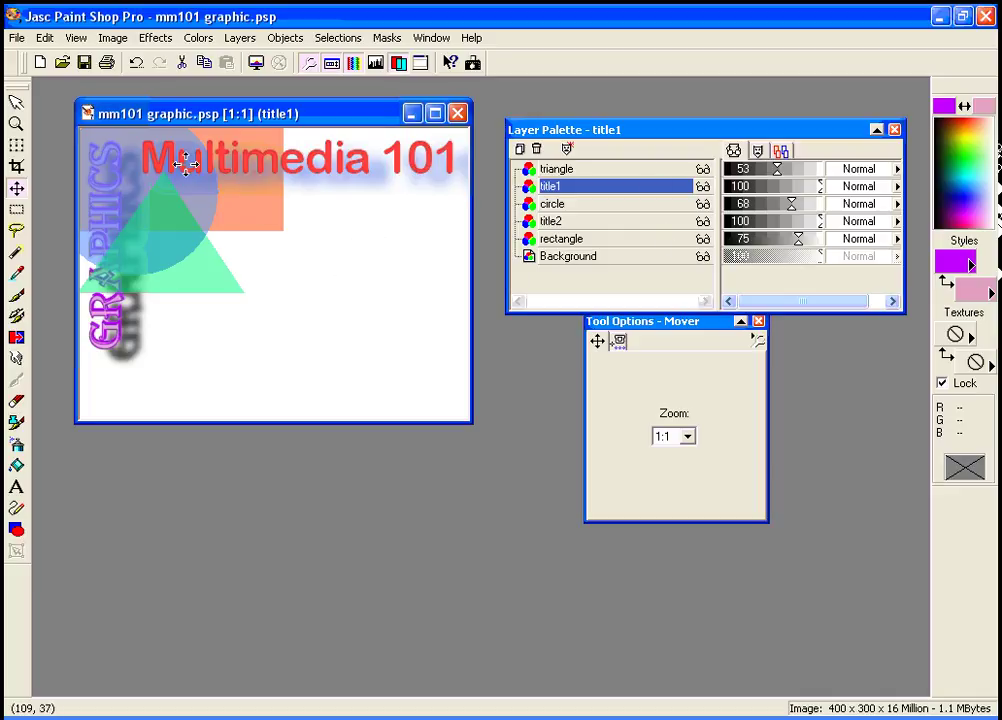
{"action": "left_click", "coordinate": [17, 38]}
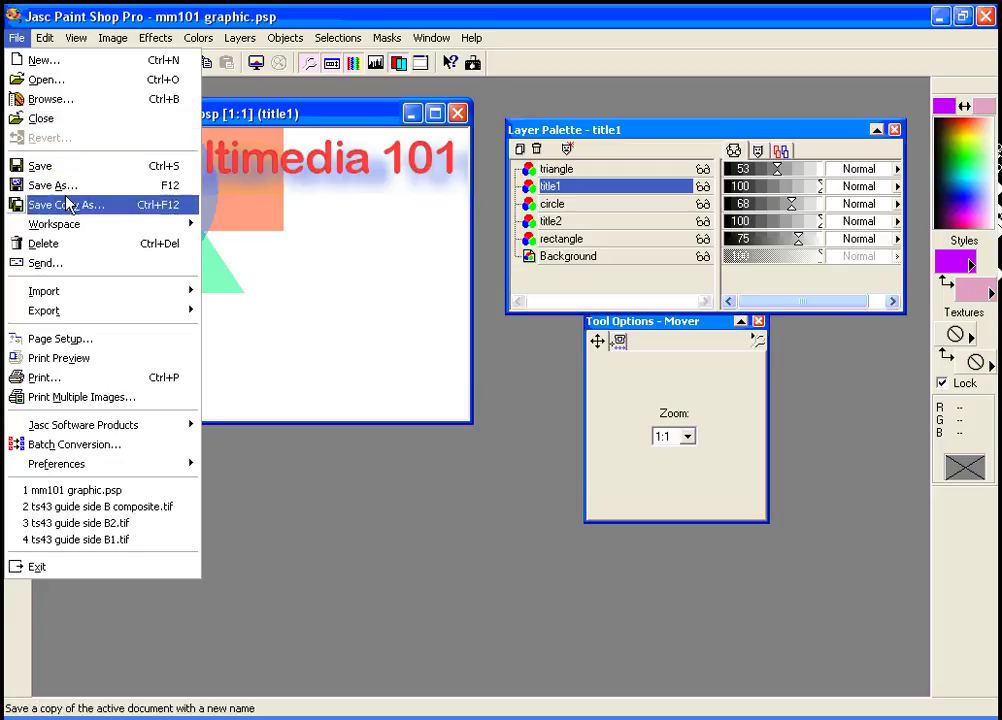
{"action": "mouse_move", "coordinate": [96, 314]}
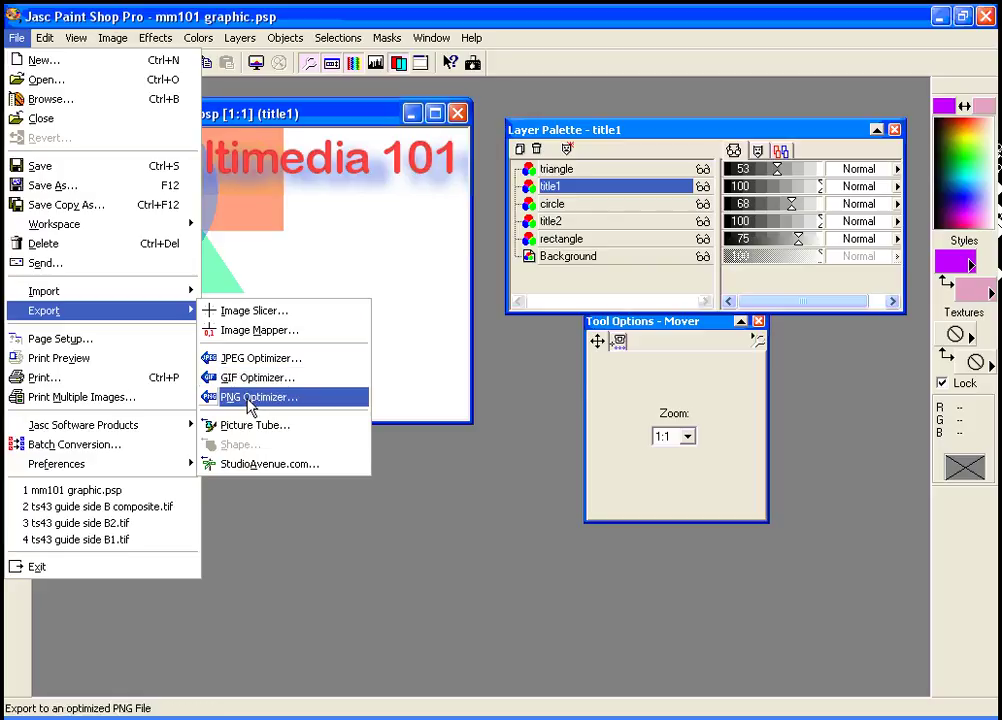
{"action": "left_click", "coordinate": [58, 190]}
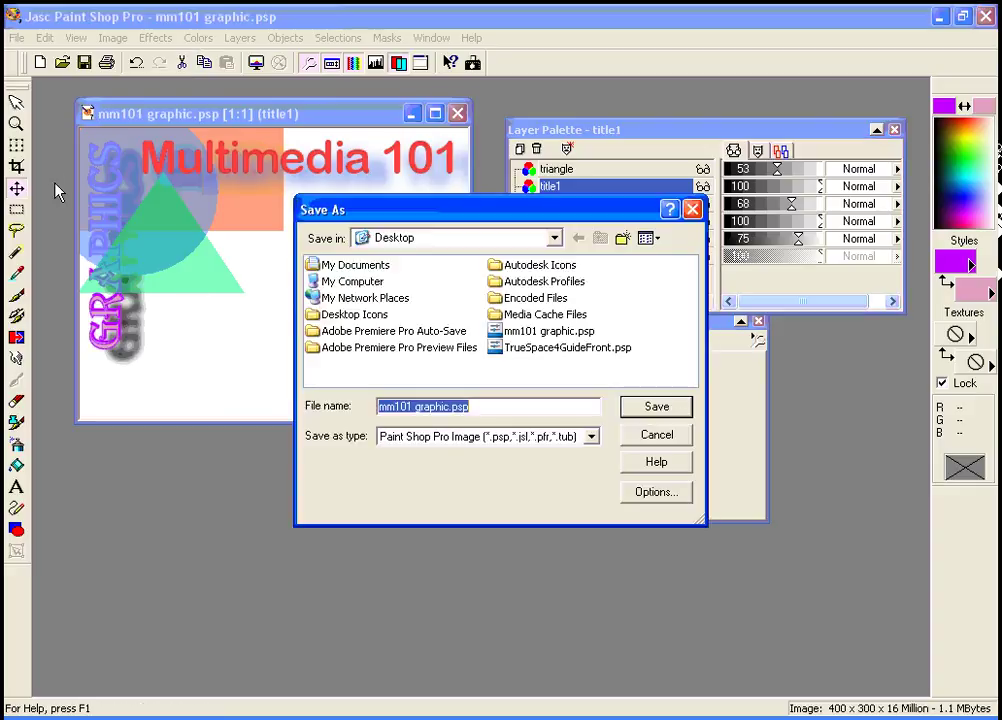
{"action": "left_click", "coordinate": [591, 437]}
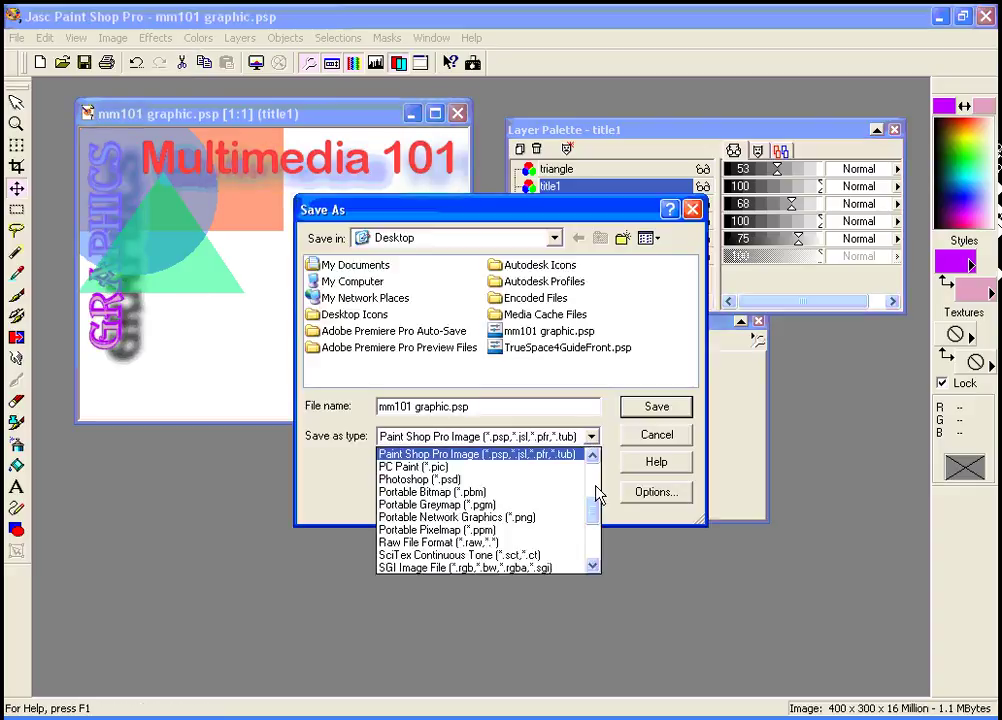
{"action": "left_click", "coordinate": [676, 440]}
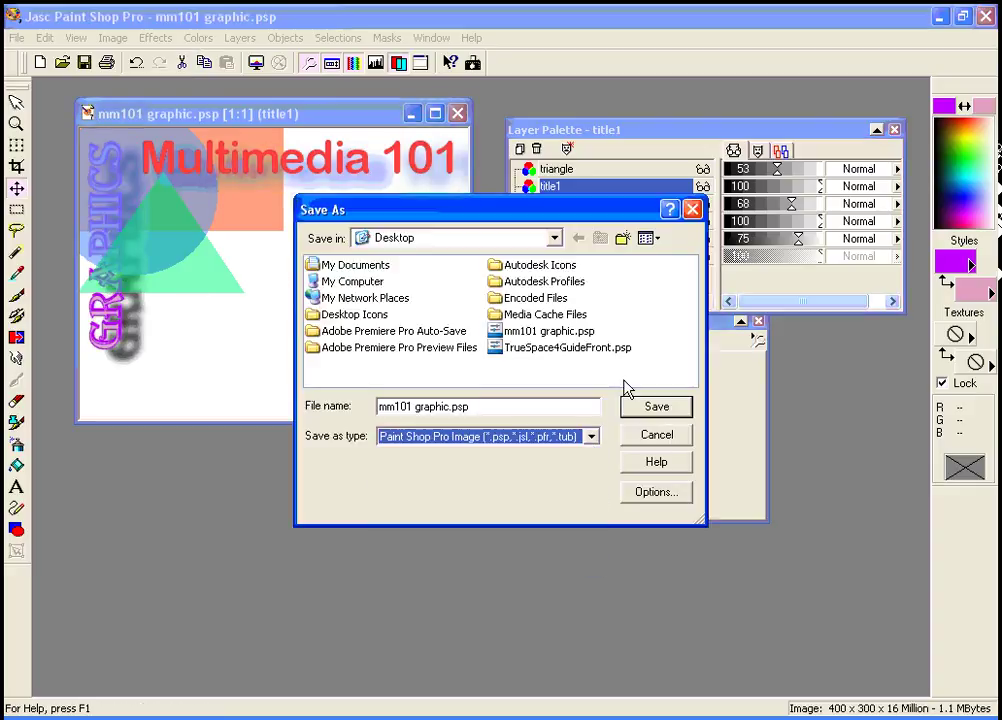
{"action": "left_click", "coordinate": [655, 436]}
{"action": "left_click", "coordinate": [17, 38]}
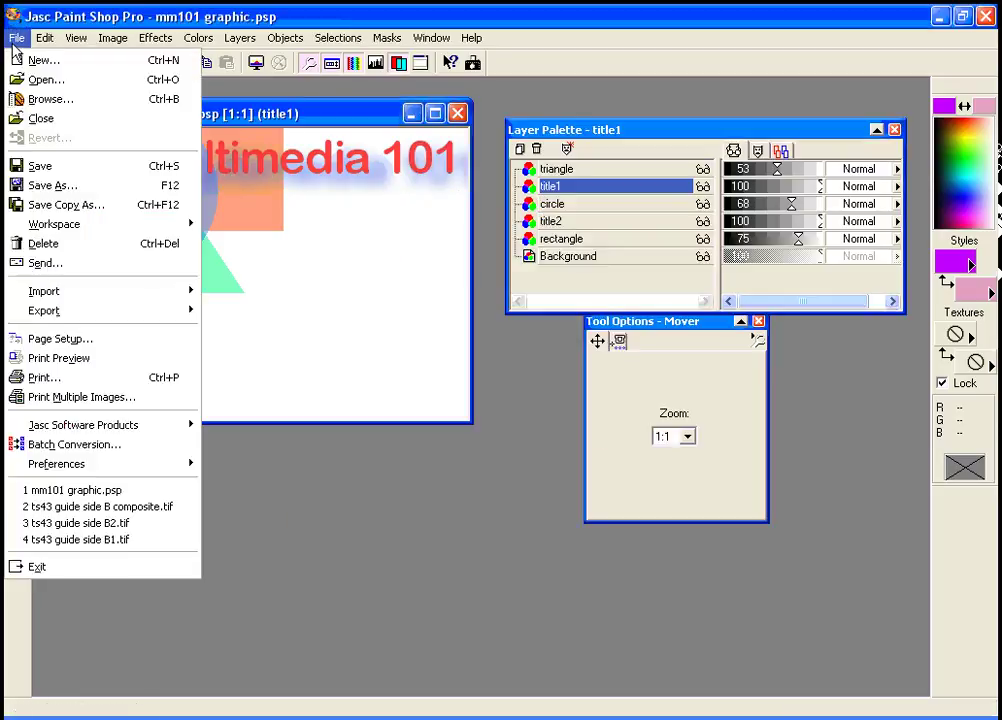
{"action": "left_click", "coordinate": [68, 206]}
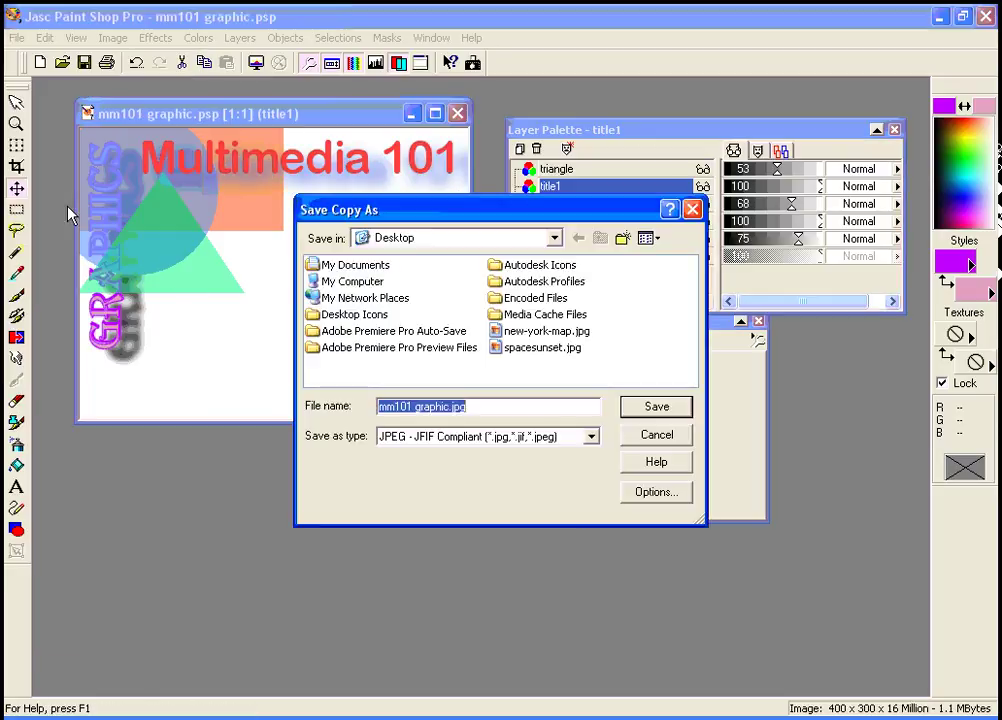
Save a JPEG copy named mm101 graphic.jpg at compression 15, accepting the layer merge.
{"action": "left_click", "coordinate": [592, 440]}
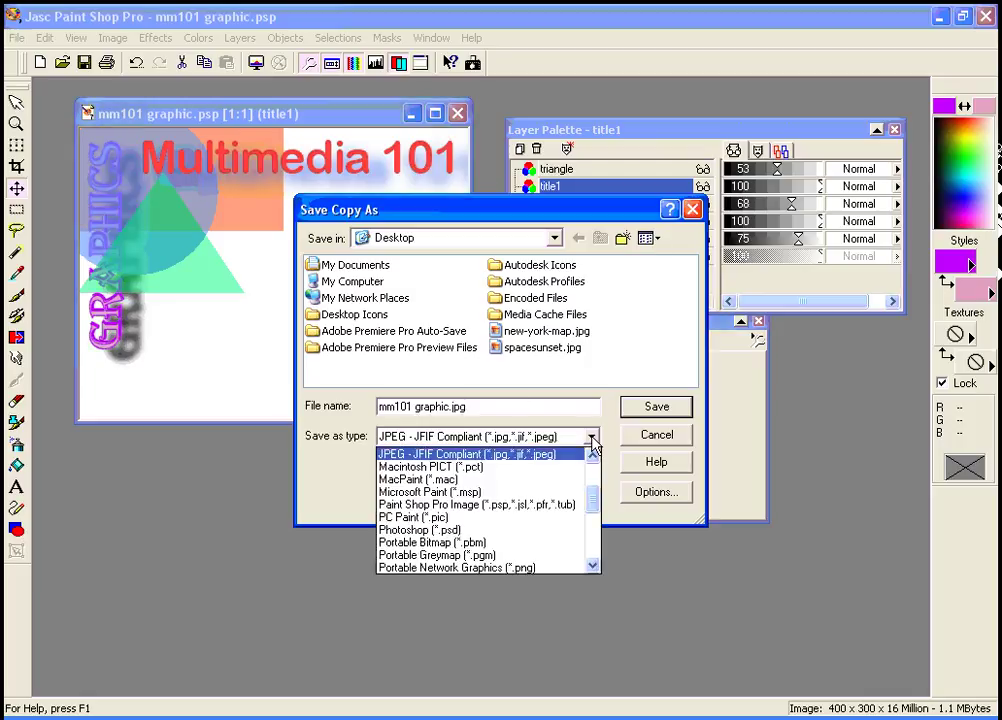
{"action": "left_click", "coordinate": [592, 522]}
{"action": "scroll", "coordinate": [593, 530], "scroll_direction": "down", "scroll_amount": 3}
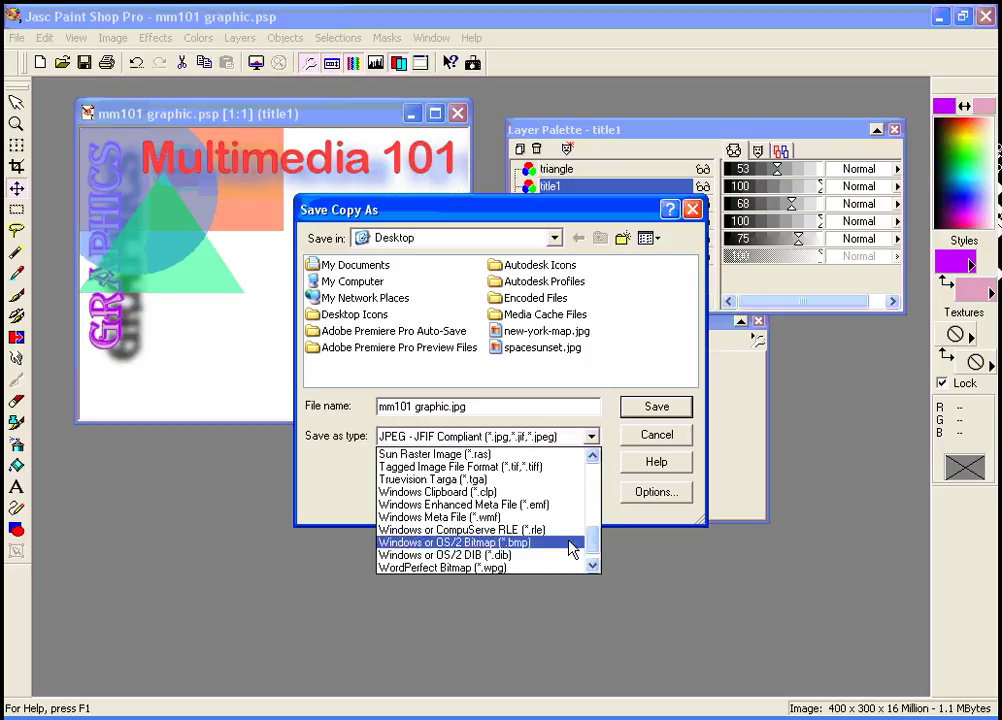
{"action": "left_click_drag", "start_coordinate": [597, 543], "coordinate": [597, 470]}
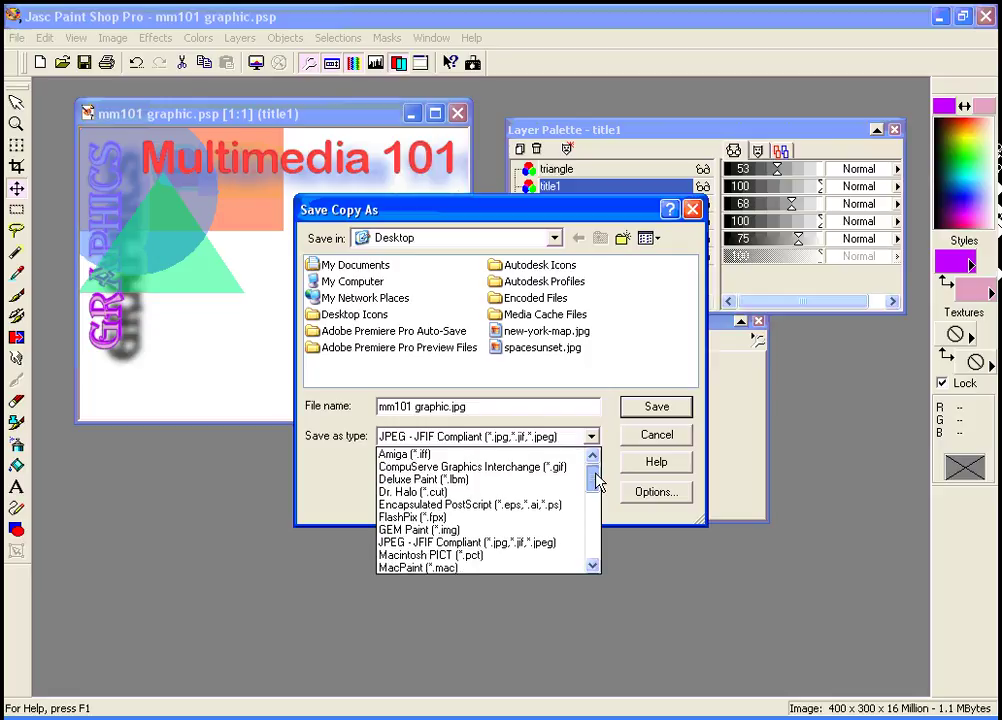
{"action": "left_click", "coordinate": [528, 443]}
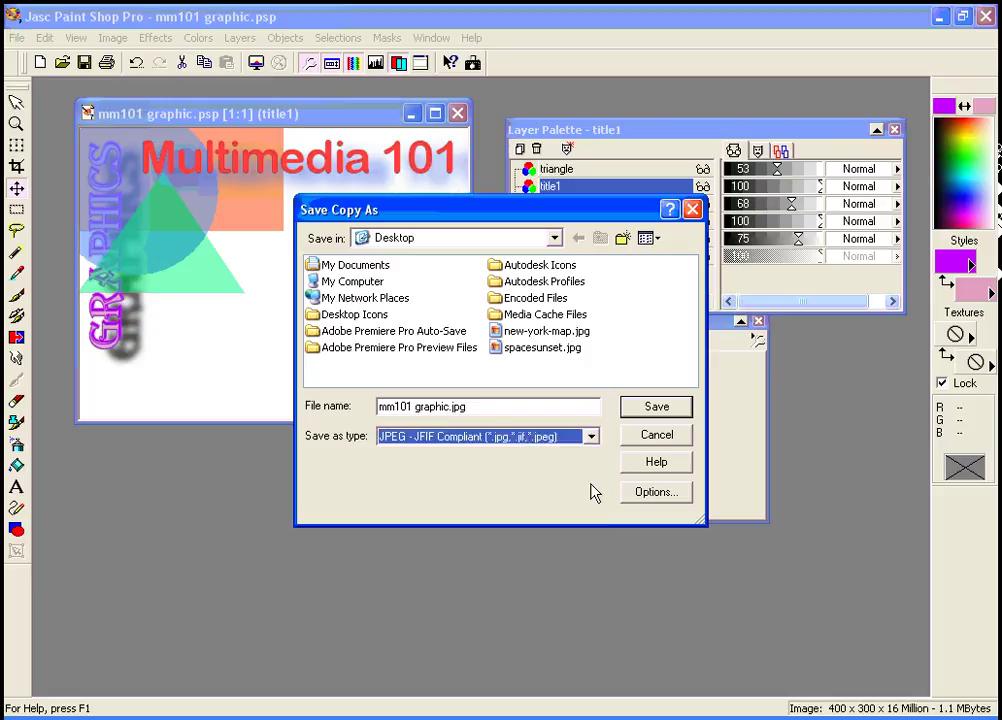
{"action": "left_click", "coordinate": [645, 492]}
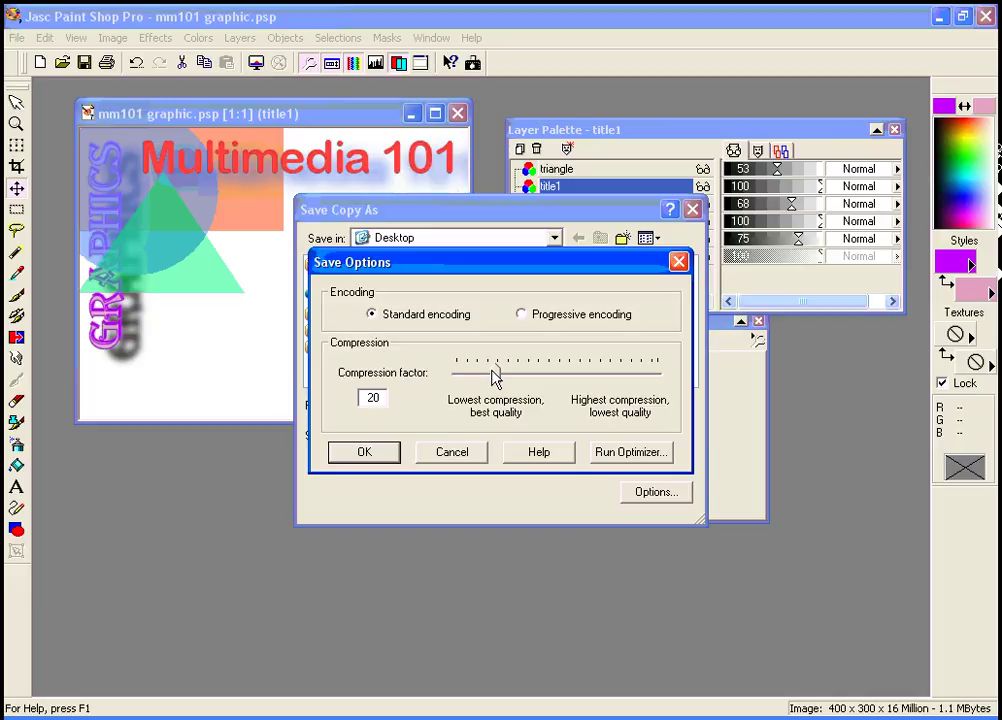
{"action": "left_click_drag", "start_coordinate": [497, 374], "coordinate": [652, 388]}
{"action": "left_click_drag", "start_coordinate": [653, 380], "coordinate": [485, 376]}
{"action": "left_click", "coordinate": [390, 455]}
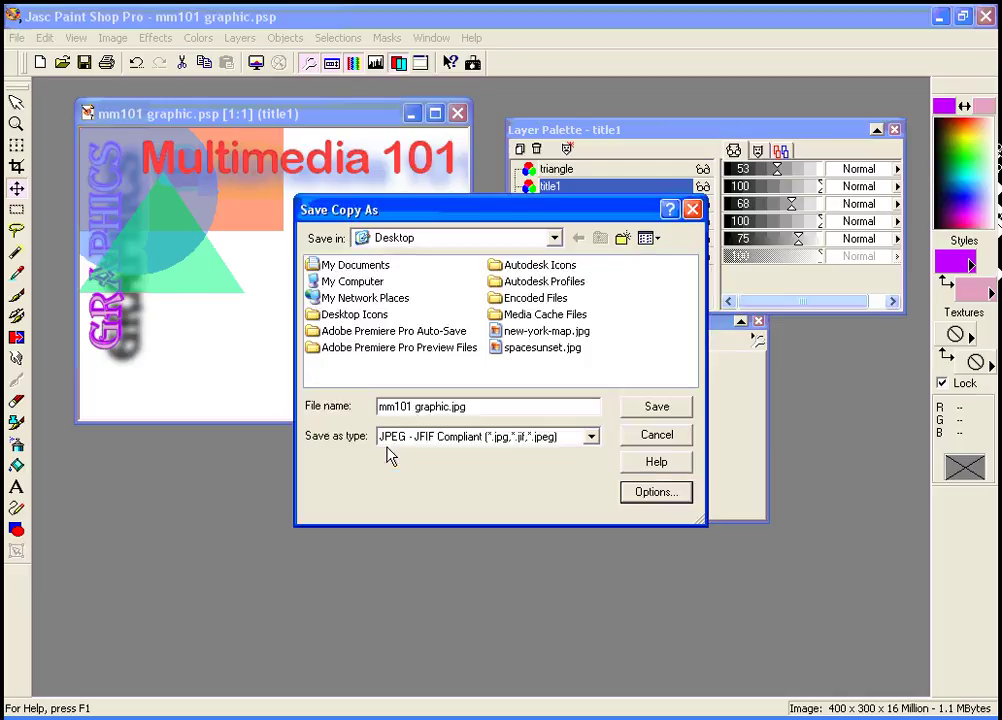
{"action": "left_click", "coordinate": [655, 408]}
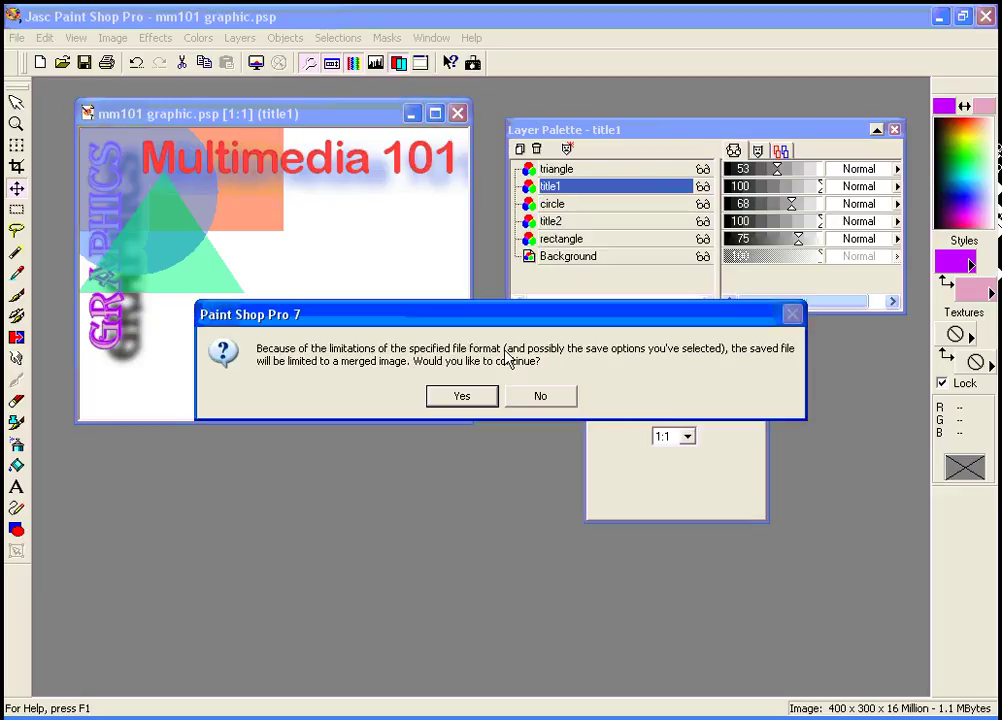
{"action": "left_click", "coordinate": [478, 403]}
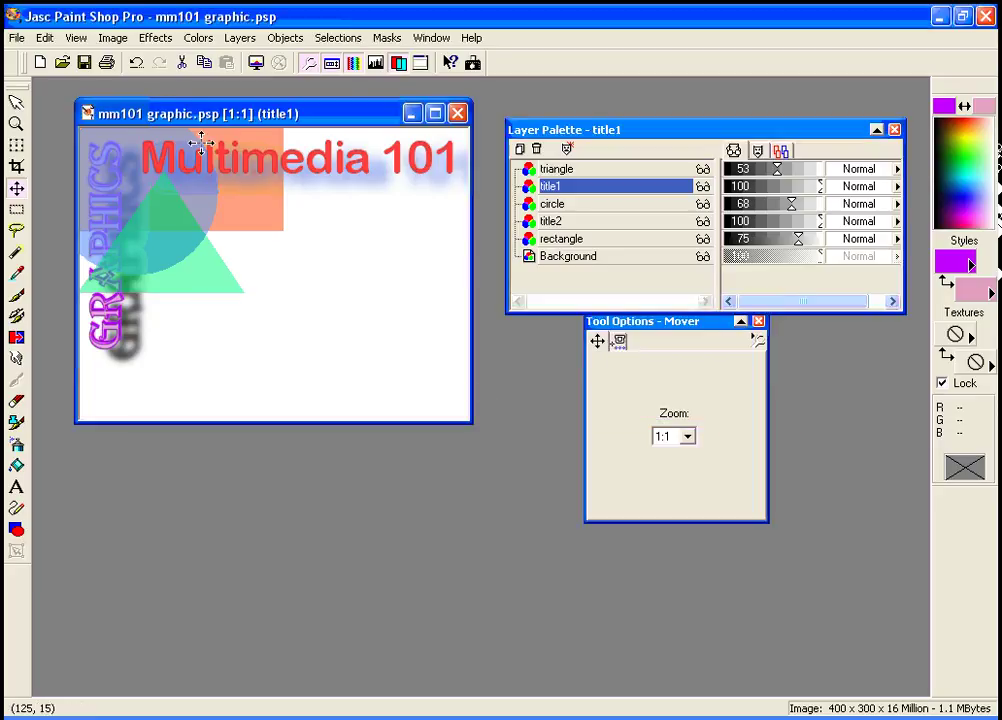
Open mm101 graphic.jpg from the Desktop.
{"action": "left_click", "coordinate": [62, 64]}
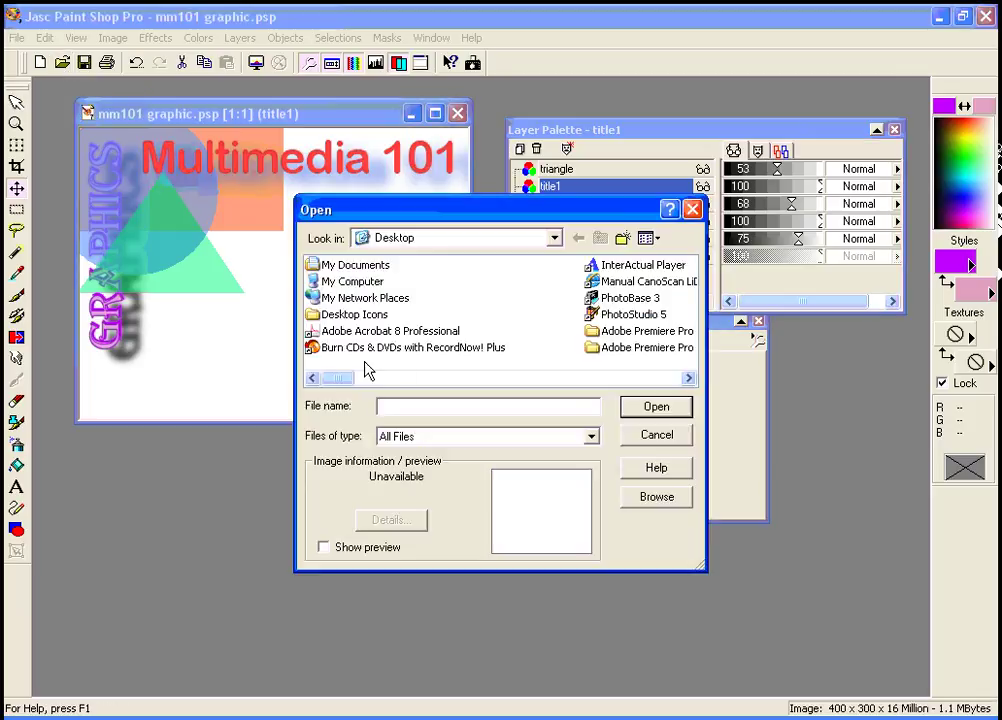
{"action": "left_click_drag", "start_coordinate": [356, 386], "coordinate": [510, 385]}
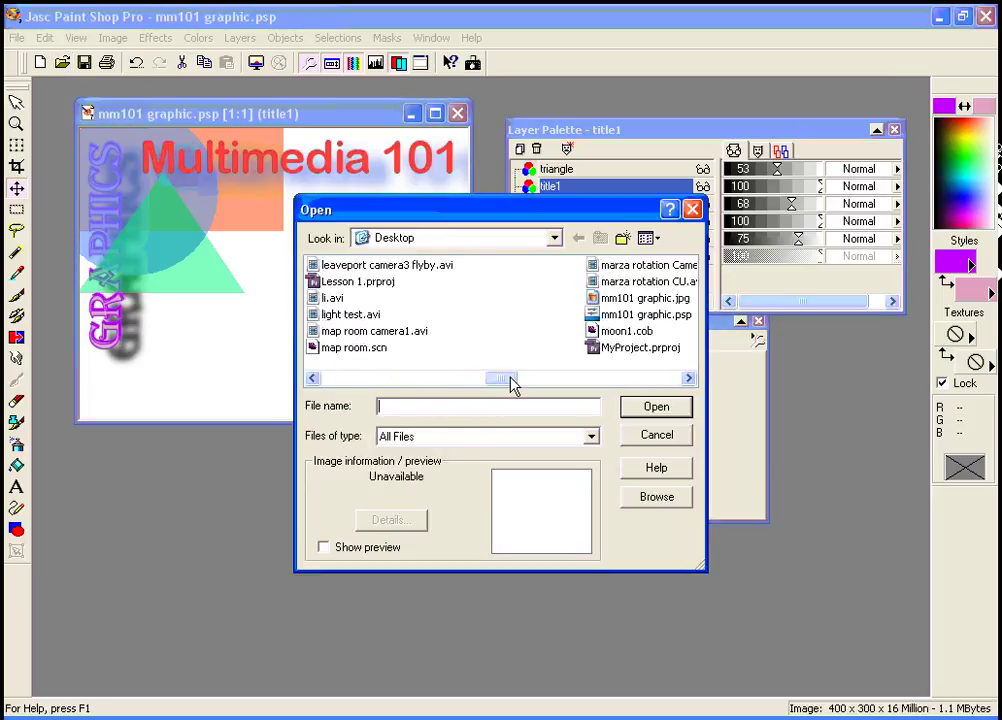
{"action": "left_click", "coordinate": [615, 300]}
{"action": "left_click", "coordinate": [615, 300]}
{"action": "left_click", "coordinate": [652, 410]}
Reposition the JPEG window beside the original and bring the layered PSP image forward.
{"action": "left_click_drag", "start_coordinate": [270, 132], "coordinate": [308, 389]}
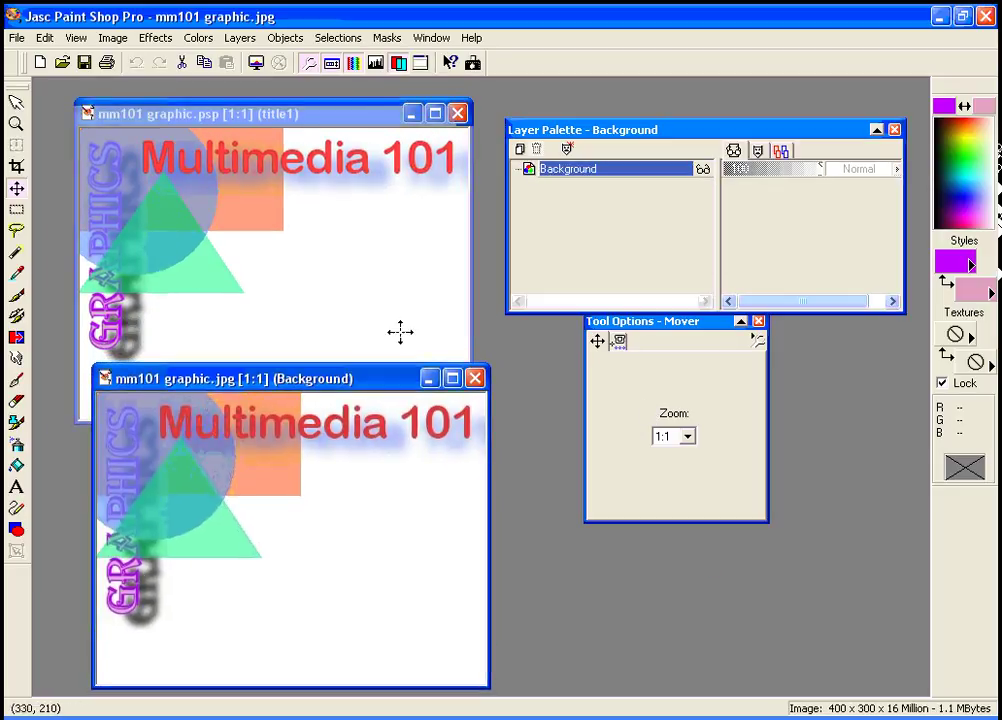
{"action": "left_click_drag", "start_coordinate": [333, 386], "coordinate": [377, 344]}
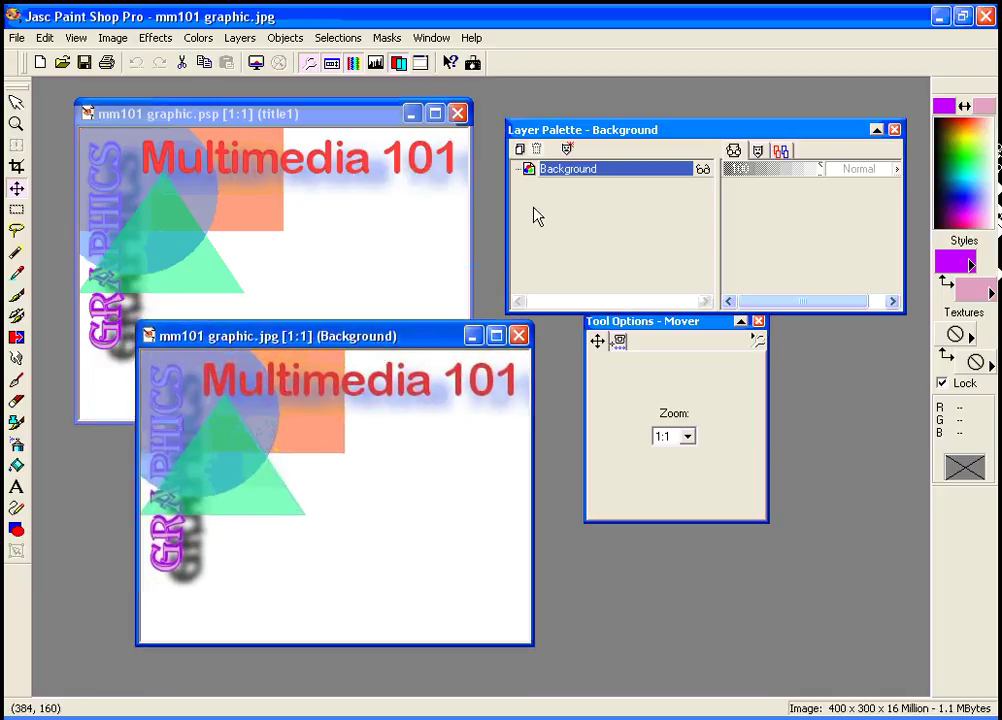
{"action": "left_click", "coordinate": [338, 123]}
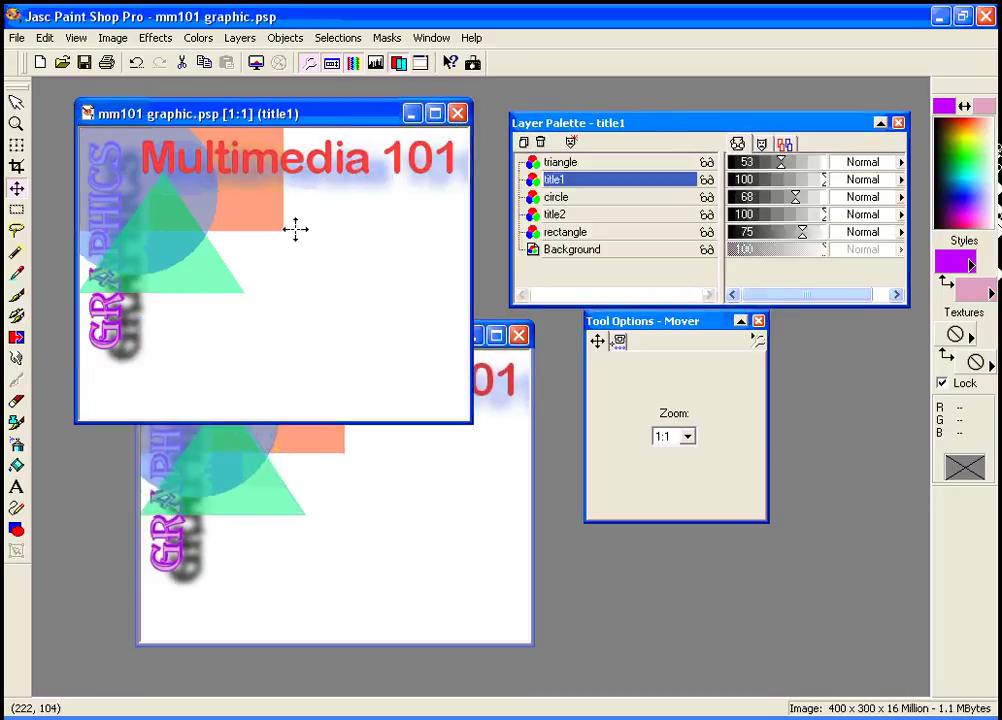